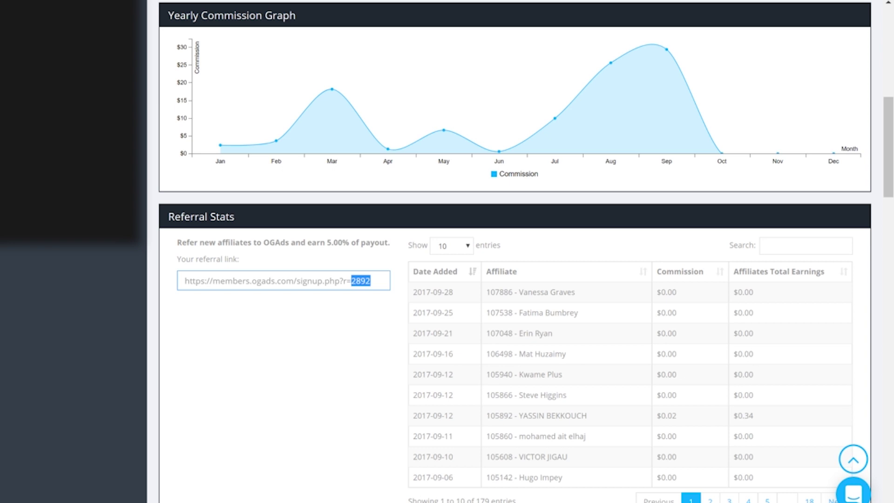
# Select the referral ID at the end of the referral link.
pyautogui.click(349, 285)
pyautogui.moveTo(347, 282); pyautogui.dragTo(393, 284)
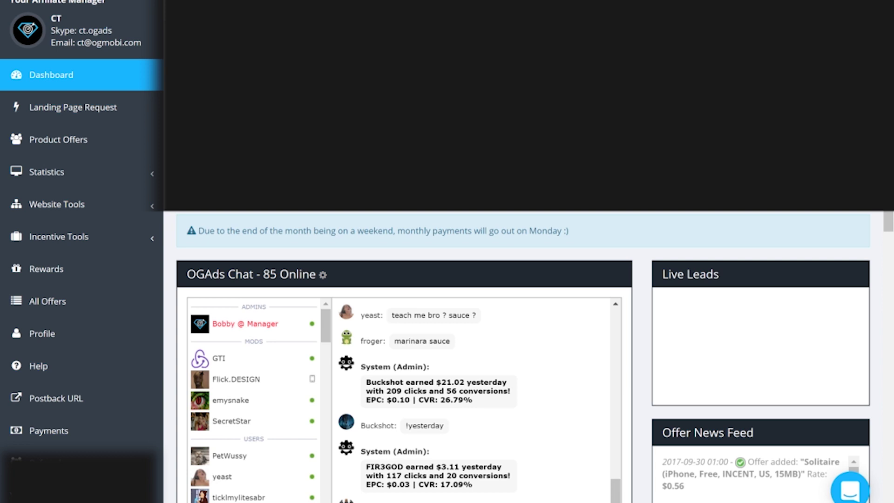
# Open the CAPTCHA Locker (Beta) page among the incentive tools.
pyautogui.click(74, 236)
pyautogui.scroll(-1, 74, 229)
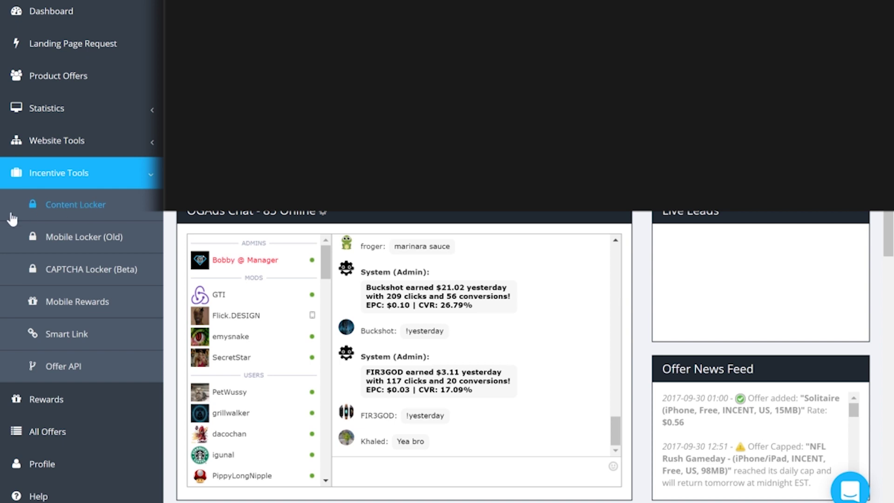
pyautogui.click(107, 271)
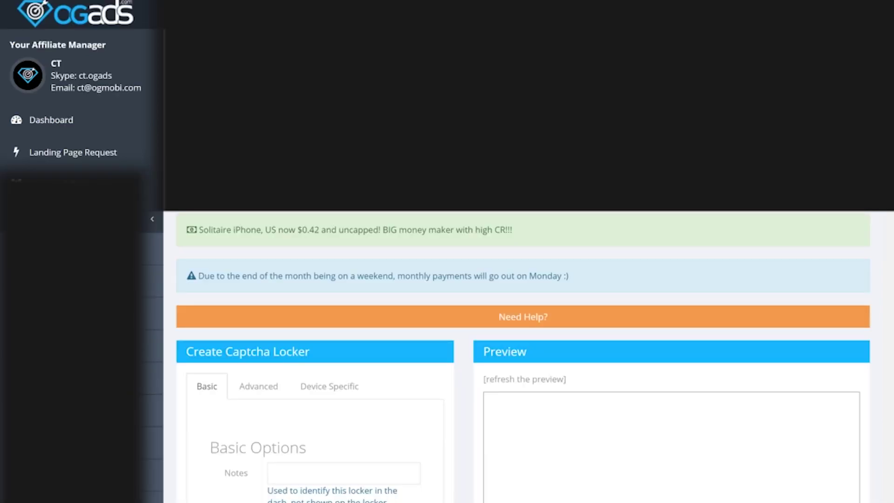
# Trigger the "I'm not a robot" check in the locker preview to view its offer popup.
pyautogui.scroll(-3, 523, 279)
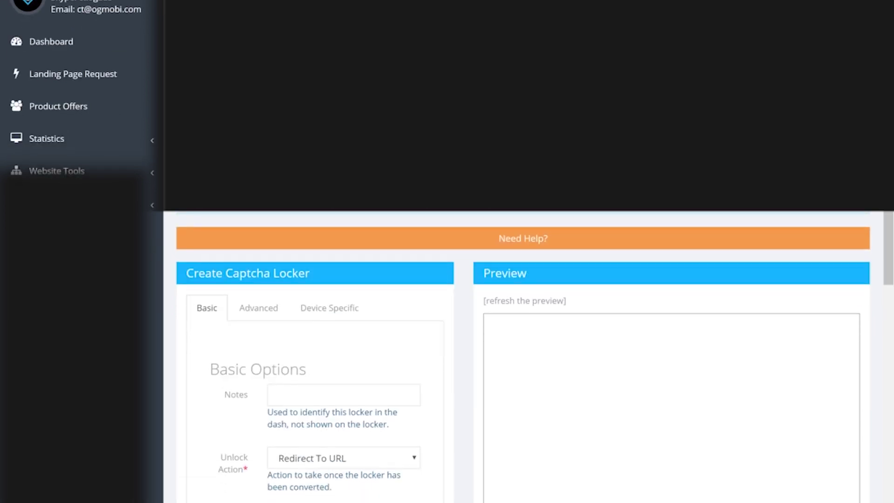
pyautogui.scroll(-2, 523, 279)
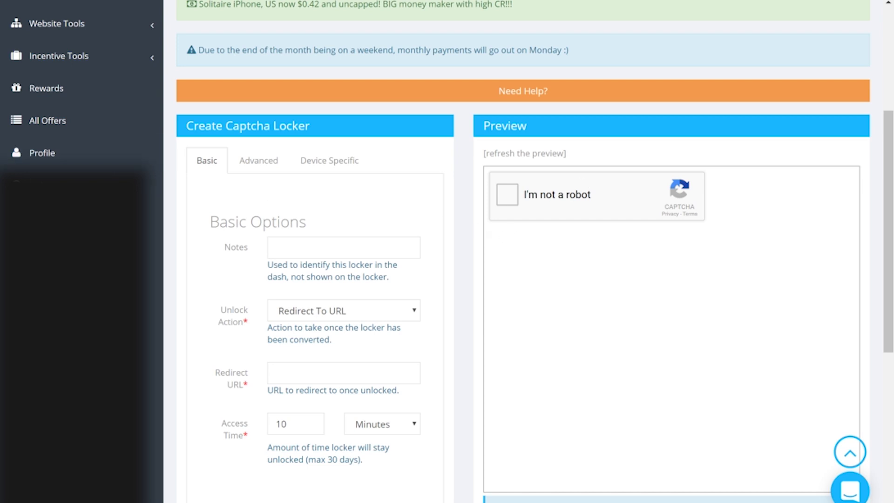
pyautogui.click(509, 199)
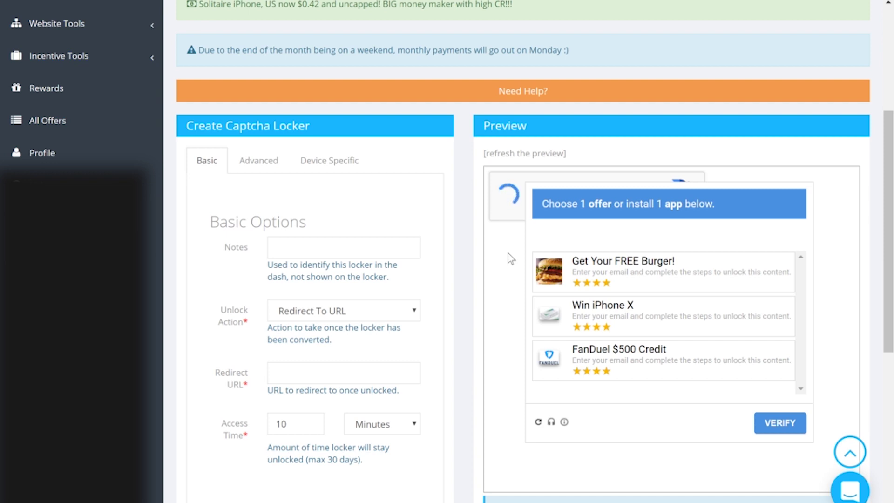
# Enter "Wealthy Hustler Landing Page Locker" as the locker's notes and set its unlock action to Javascript Function.
pyautogui.scroll(-1, 508, 253)
pyautogui.scroll(-2, 509, 255)
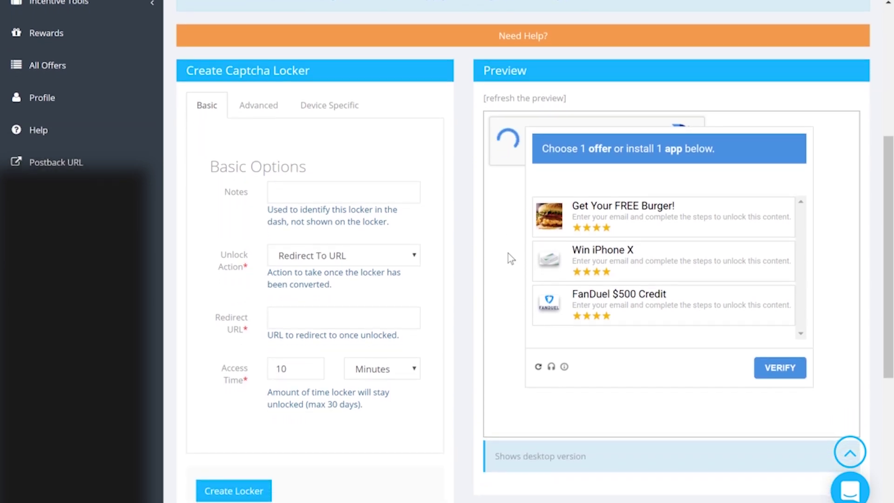
pyautogui.scroll(-1, 509, 255)
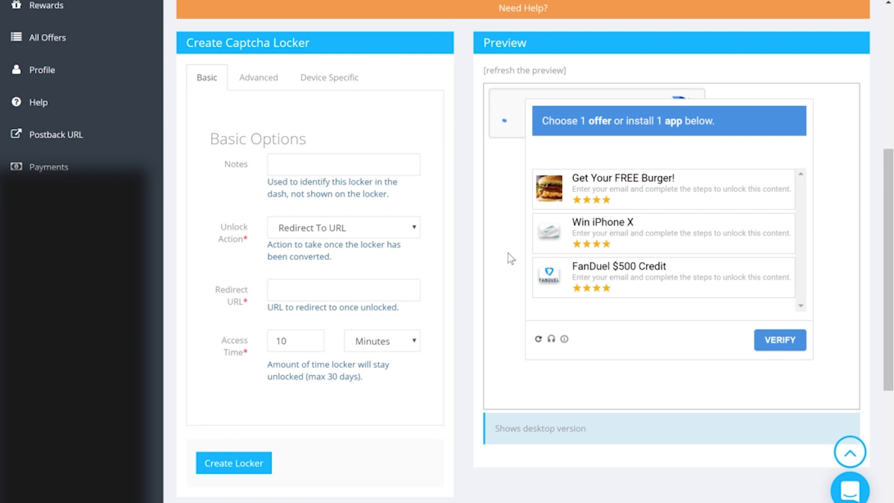
pyautogui.click(304, 160)
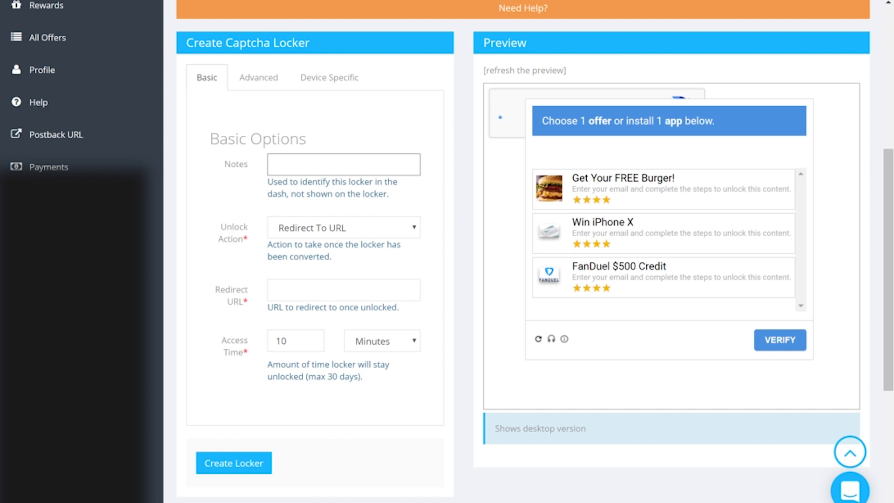
pyautogui.write('Wealthy')
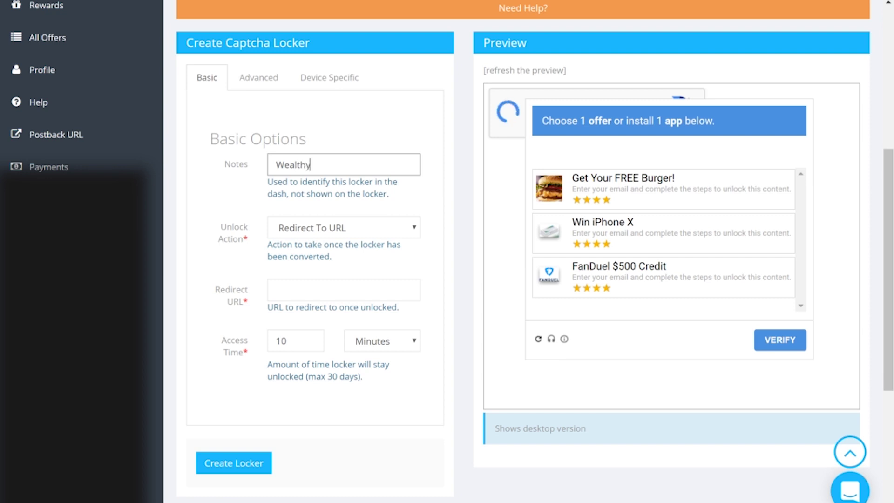
pyautogui.write(' Hustler L')
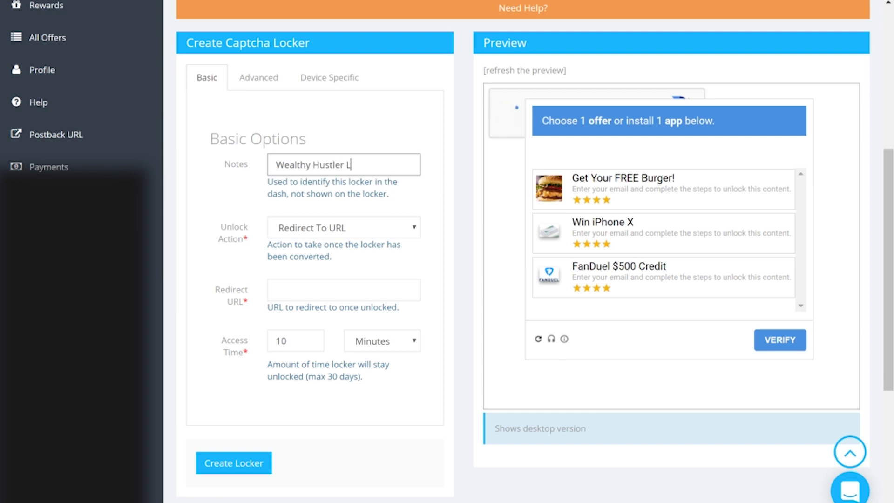
pyautogui.write('anding Page')
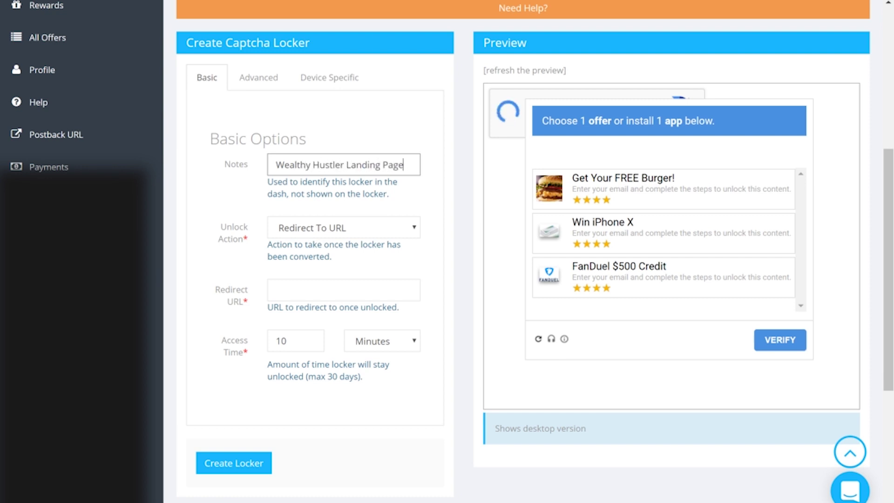
pyautogui.write(' Locker')
pyautogui.press('Tab')
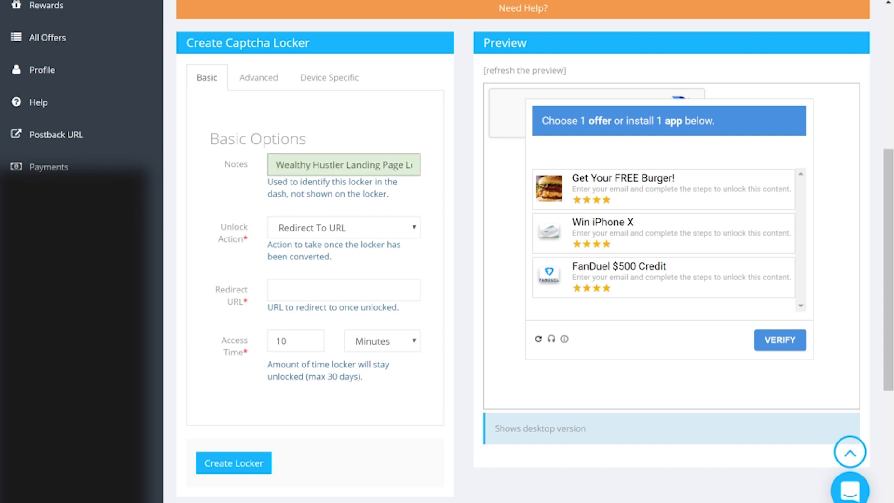
pyautogui.click(323, 230)
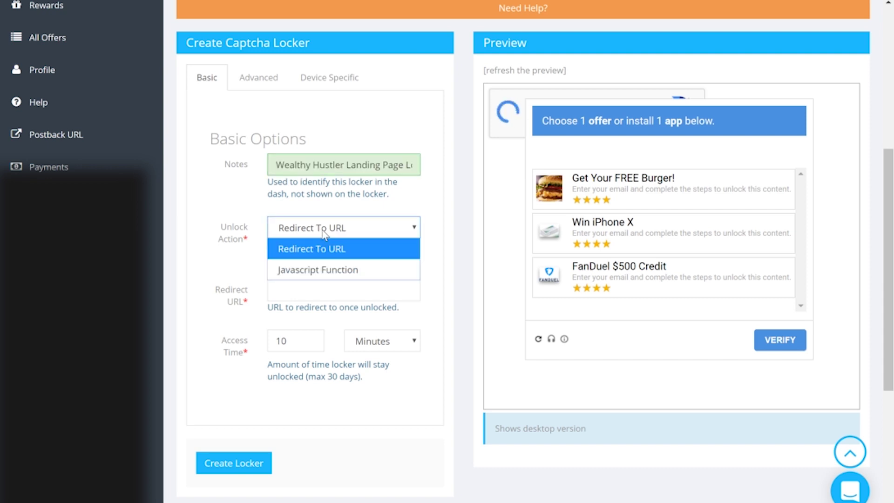
pyautogui.click(337, 264)
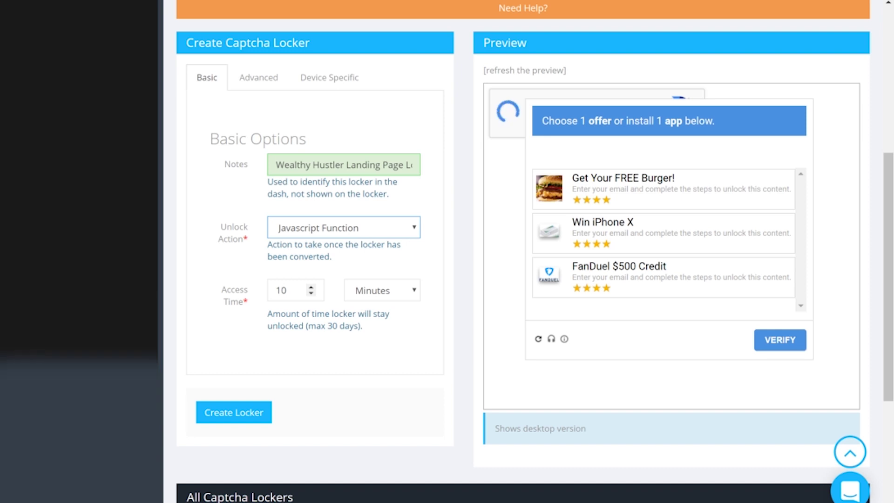
# Set the number of conversions required to Two in the locker's advanced options.
pyautogui.click(252, 82)
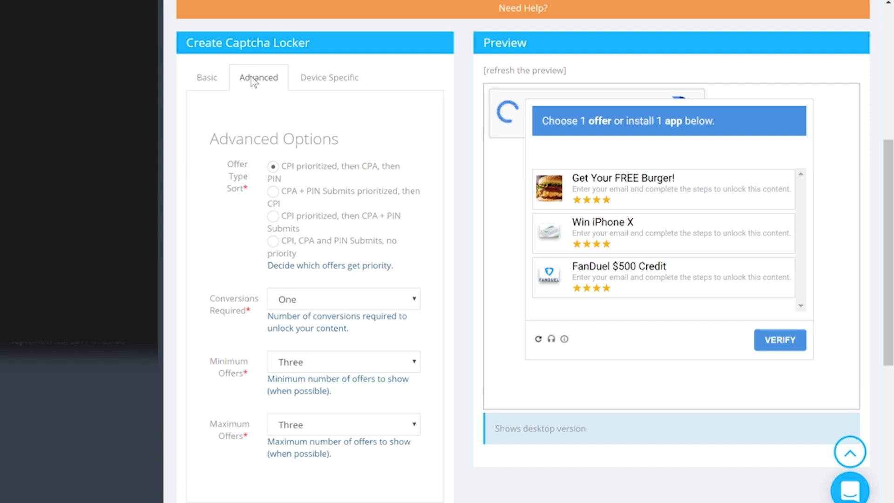
pyautogui.scroll(-1, 252, 82)
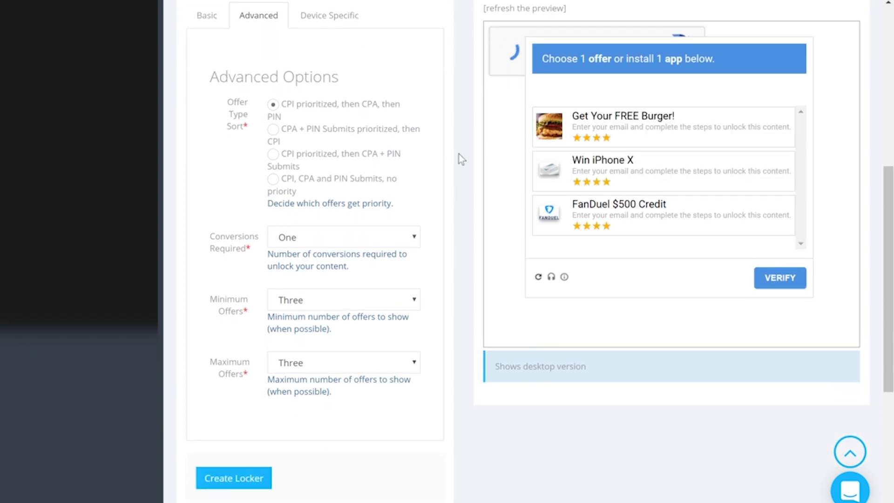
pyautogui.scroll(1, 460, 155)
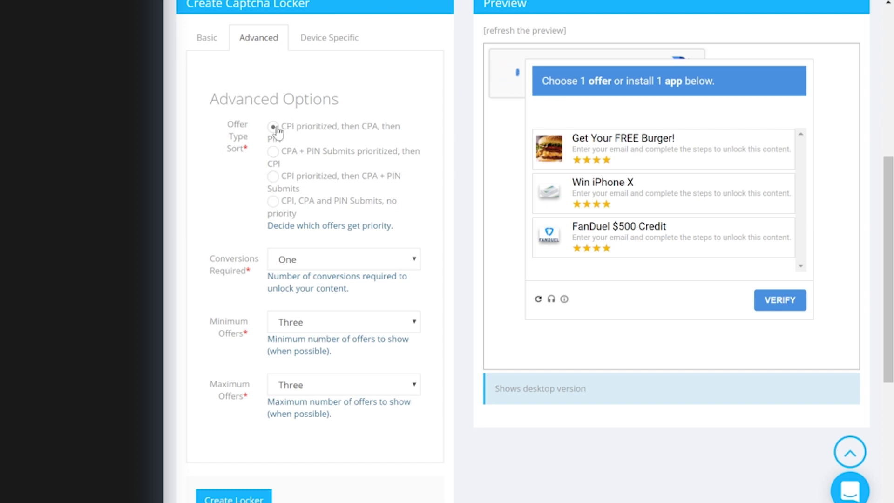
pyautogui.scroll(-3, 278, 132)
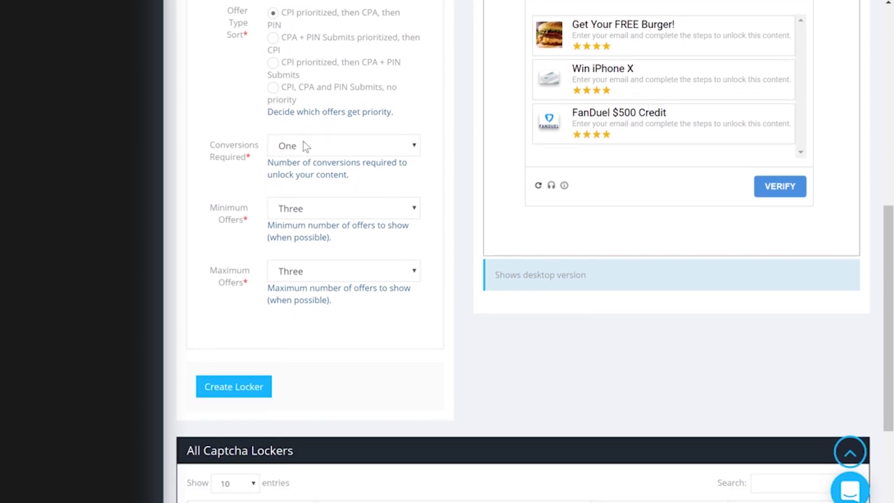
pyautogui.click(305, 147)
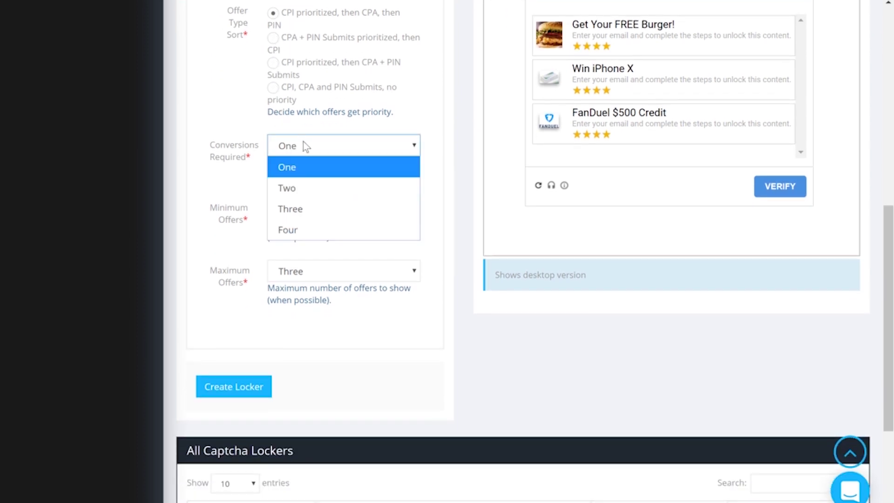
pyautogui.click(298, 192)
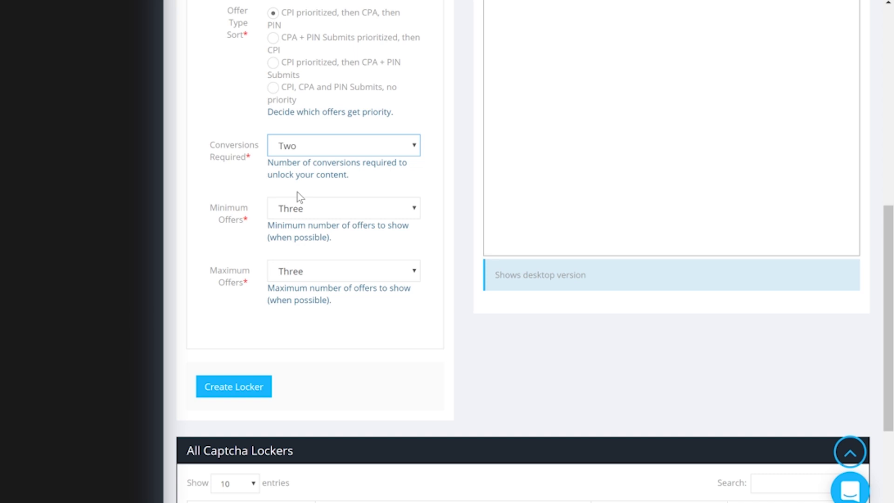
# Keep the minimum offers at Three and set the maximum offers to Six.
pyautogui.click(310, 201)
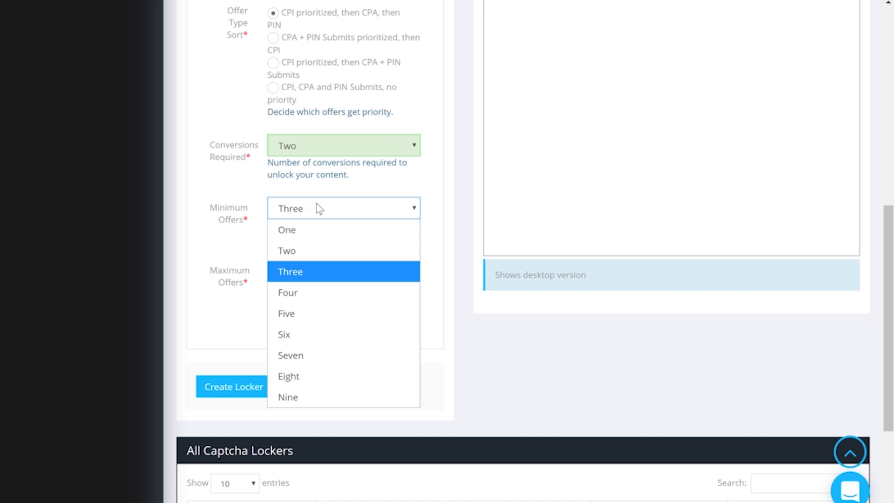
pyautogui.click(218, 233)
pyautogui.scroll(-1, 218, 232)
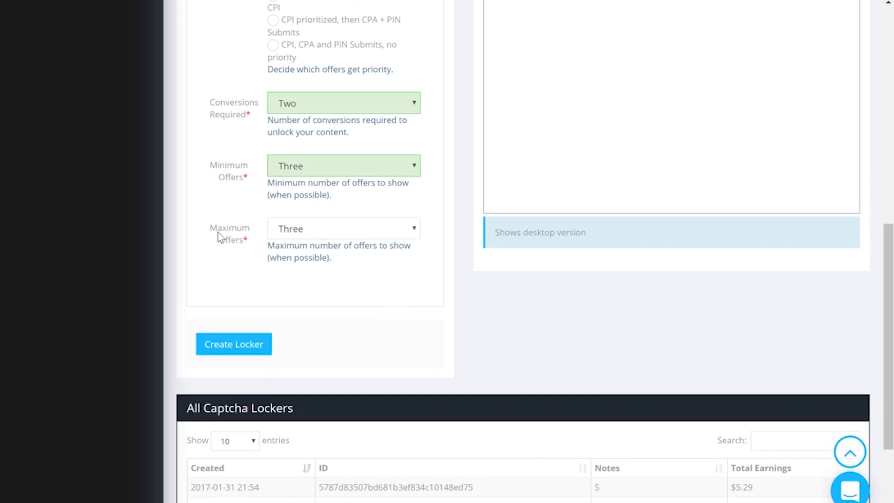
pyautogui.click(340, 229)
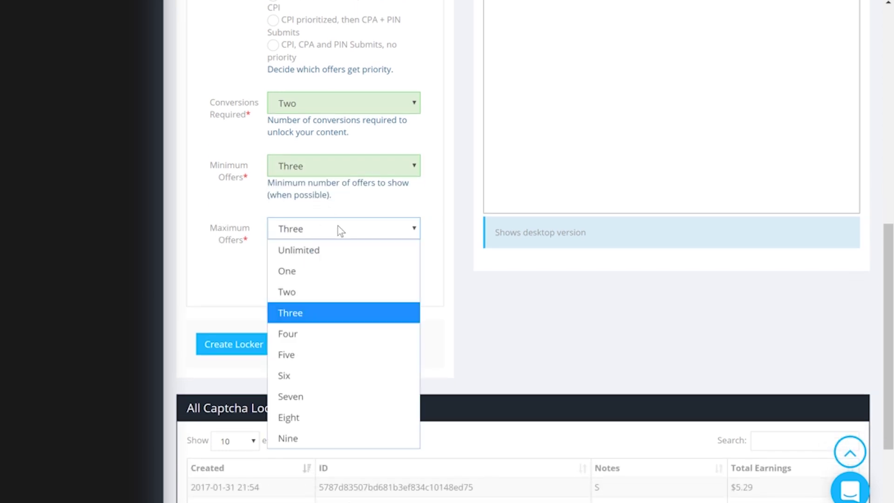
pyautogui.click(297, 376)
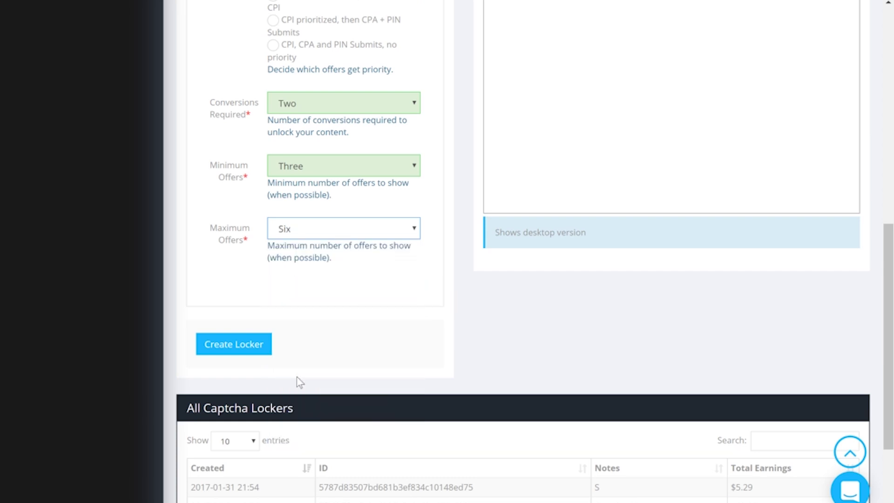
# In the device-specific options, set the desktop title to "Hi Desktop Users" and the mobile title to "Hi MObile Users".
pyautogui.scroll(10, 297, 377)
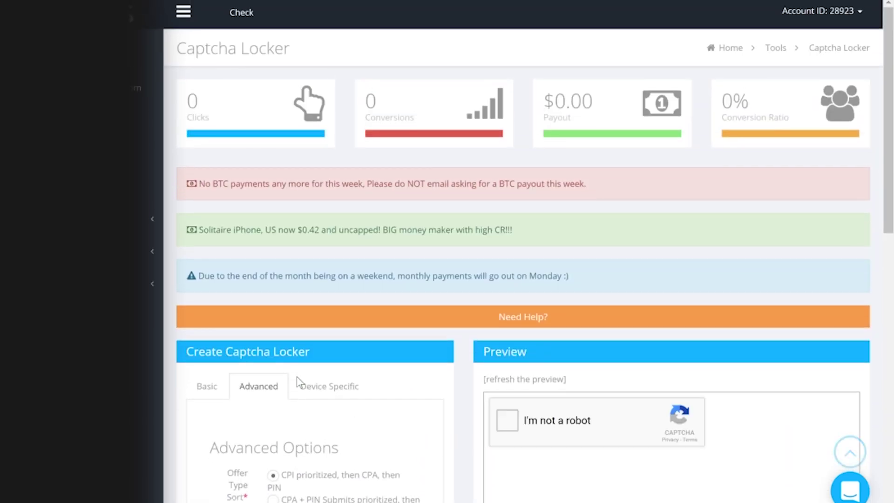
pyautogui.scroll(-1, 298, 376)
pyautogui.scroll(-3, 297, 376)
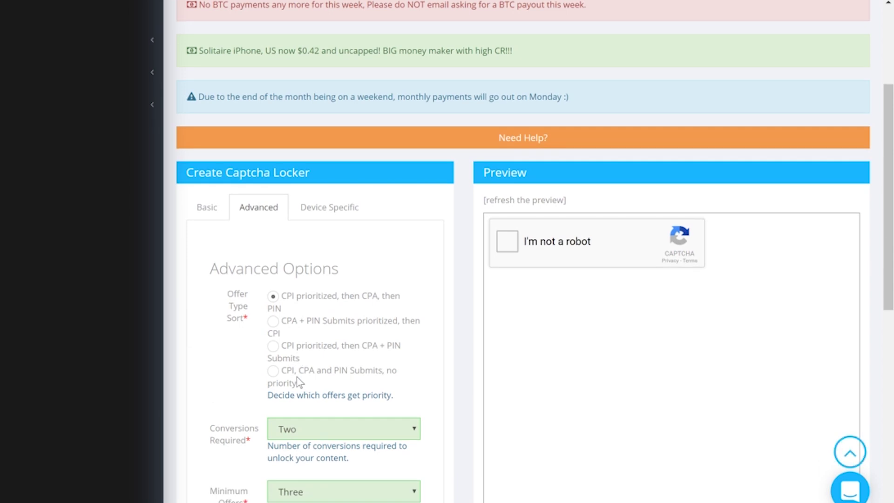
pyautogui.scroll(-1, 297, 377)
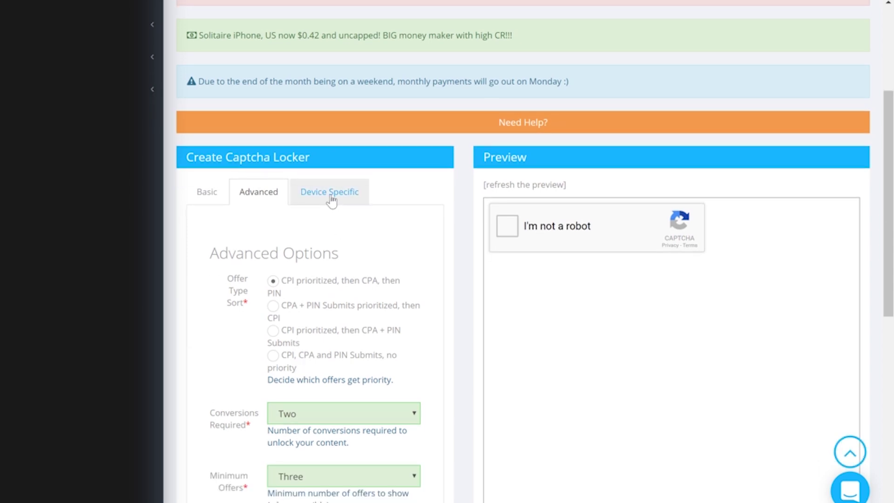
pyautogui.click(334, 198)
pyautogui.scroll(-3, 332, 199)
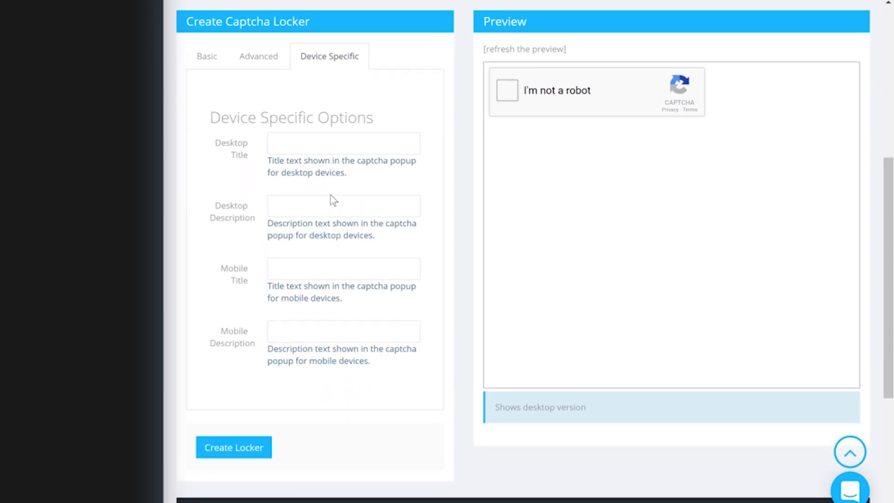
pyautogui.scroll(1, 332, 199)
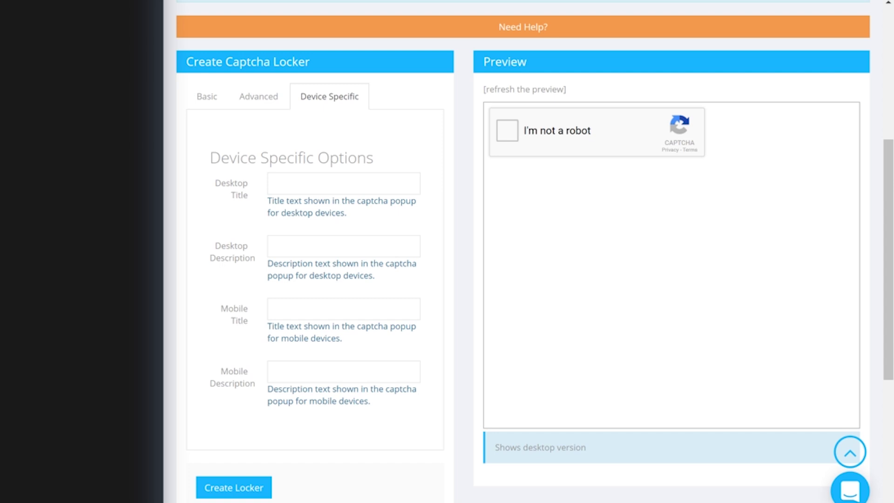
pyautogui.click(344, 183)
pyautogui.hotkey('ctrl', 'v')
pyautogui.click(344, 309)
pyautogui.hotkey('ctrl', 'v')
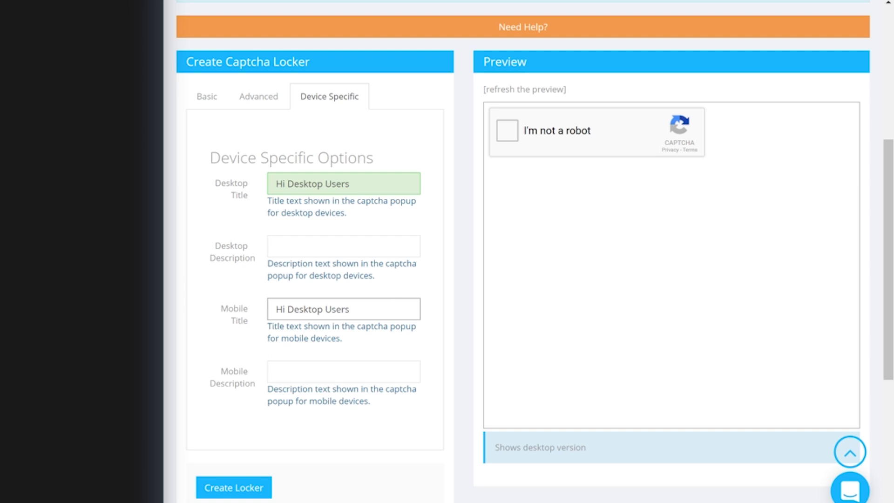
pyautogui.doubleClick(312, 309)
pyautogui.write('MObile')
# Enter "This is awesome for the D." as the desktop description and "This is awesome for the M." as the mobile description.
pyautogui.click(289, 249)
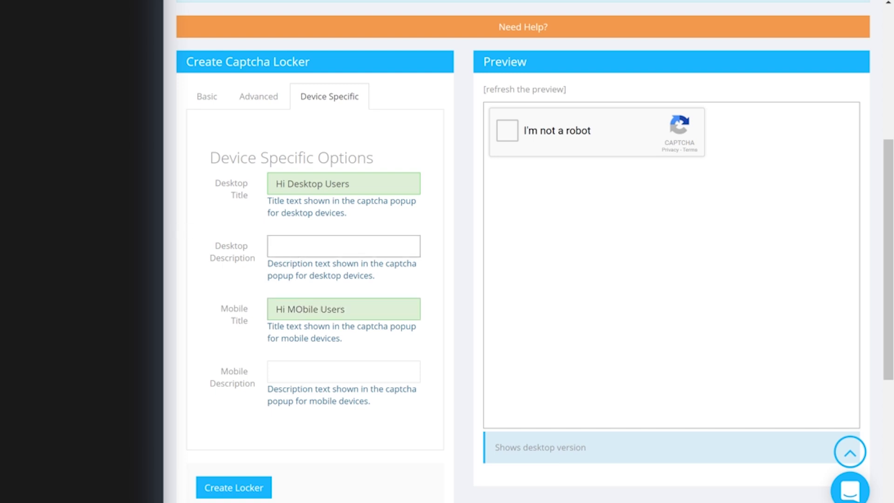
pyautogui.write('This is awesome for the D.')
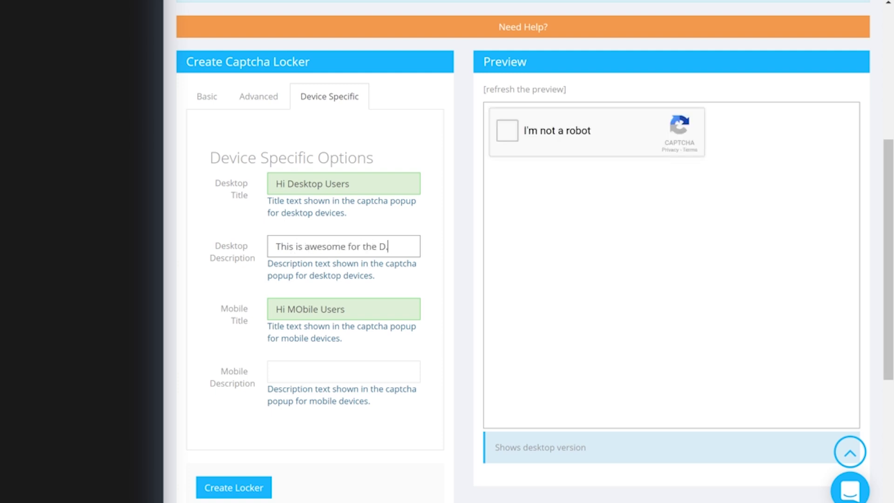
pyautogui.press('Tab')
pyautogui.press('Tab')
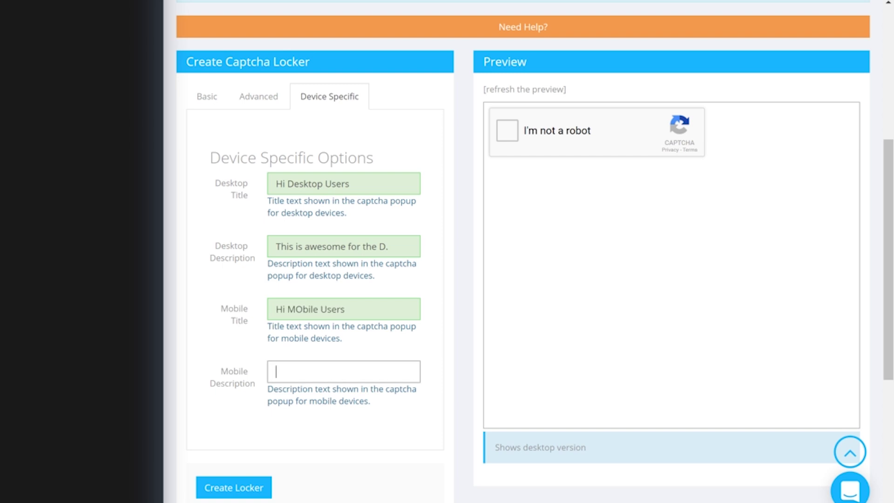
pyautogui.write('This is awesome for the M.')
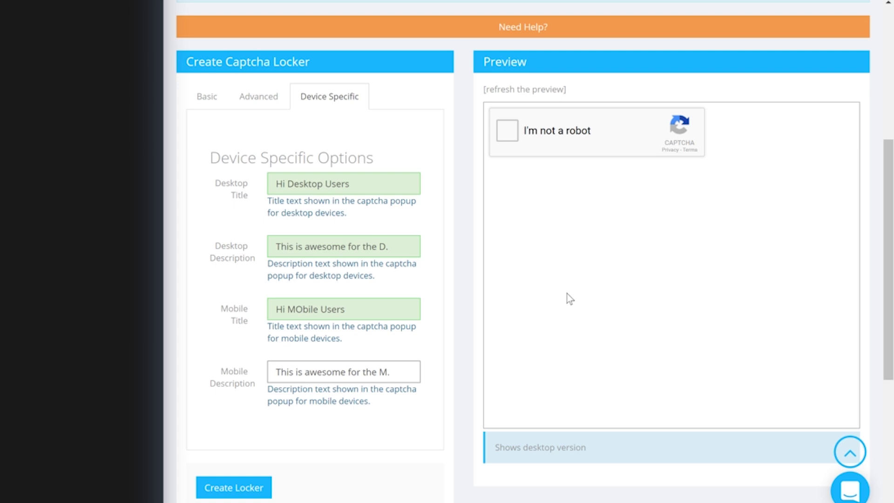
# Create the captcha locker and open the actions of the Wealthy Hustler Landing Page Locker from the list of all lockers.
pyautogui.click(229, 487)
pyautogui.scroll(-7, 232, 489)
pyautogui.scroll(-2, 232, 489)
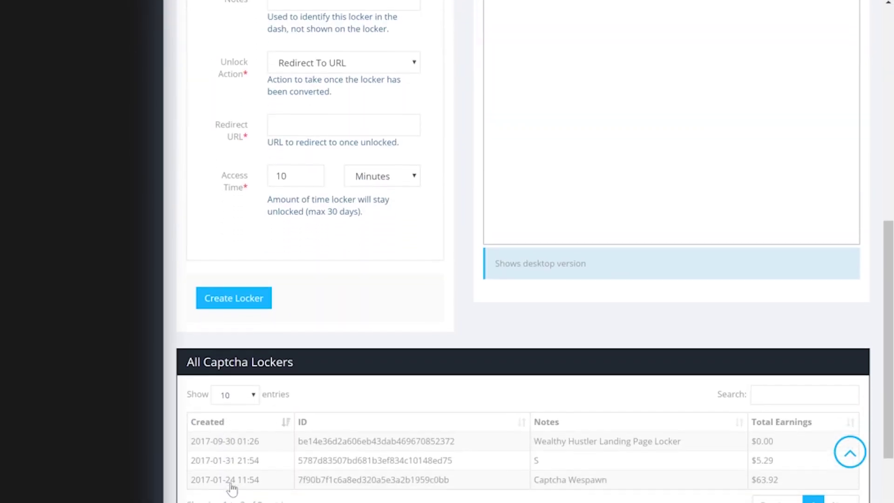
pyautogui.scroll(2, 232, 489)
pyautogui.scroll(-1, 232, 489)
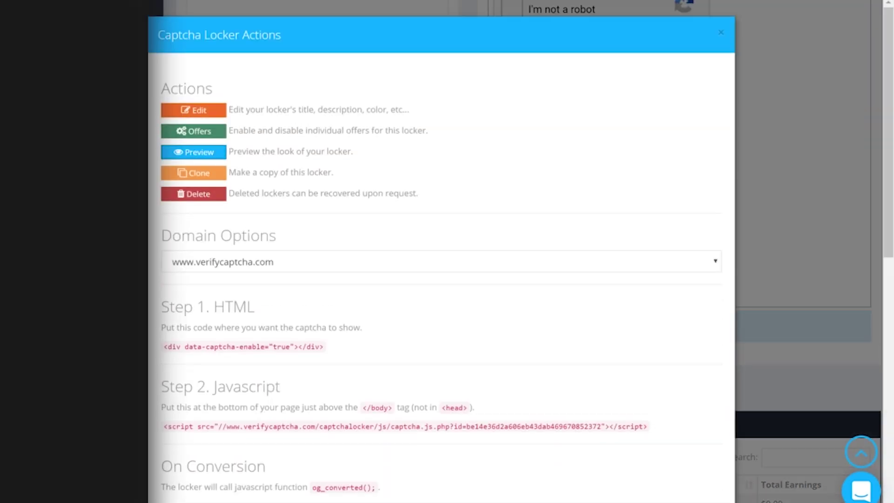
pyautogui.scroll(-3, 441, 260)
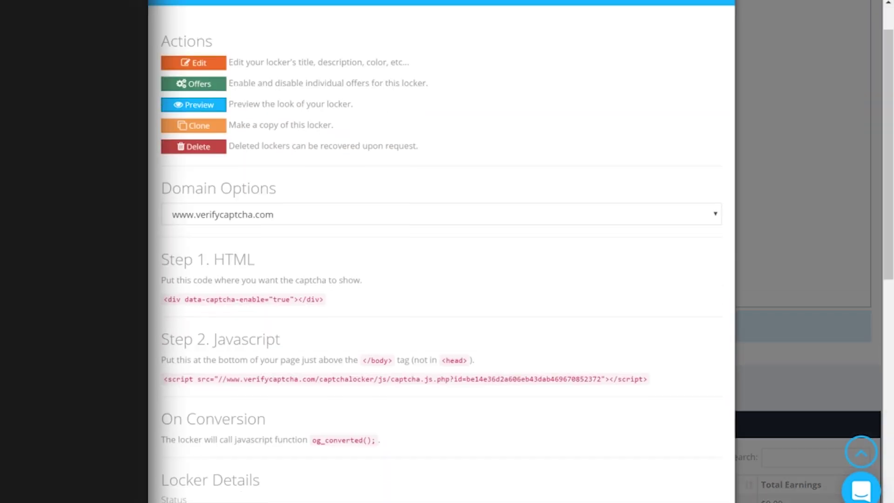
pyautogui.scroll(3, 359, 359)
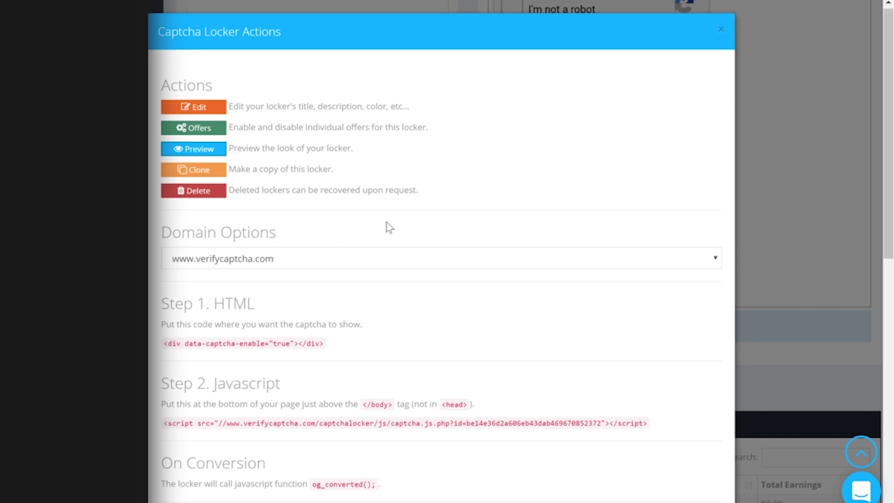
pyautogui.scroll(-1, 521, 290)
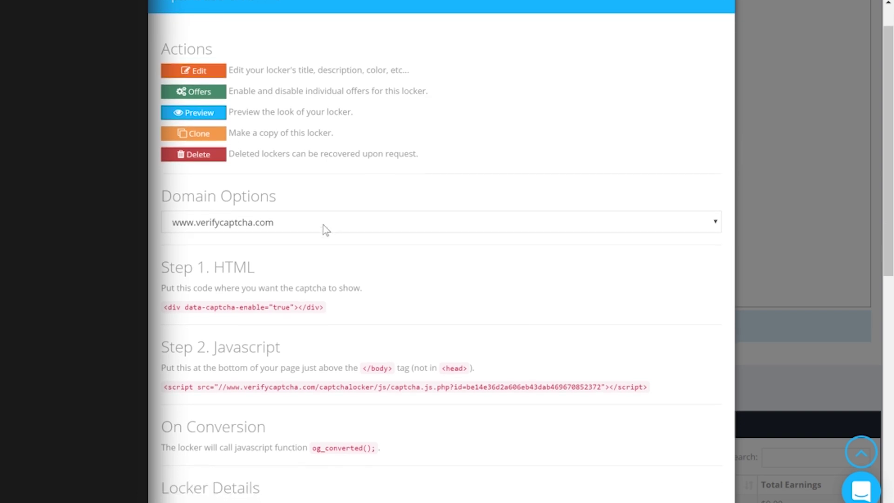
pyautogui.click(311, 225)
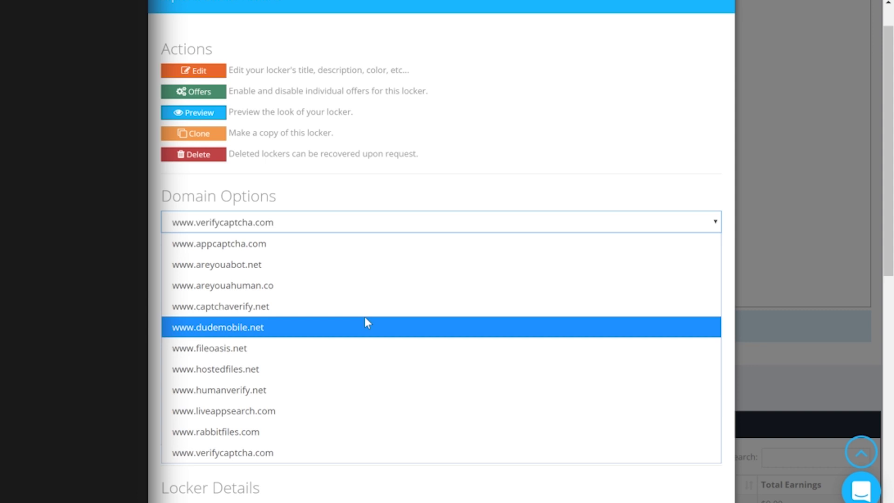
pyautogui.click(292, 266)
pyautogui.scroll(-3, 292, 267)
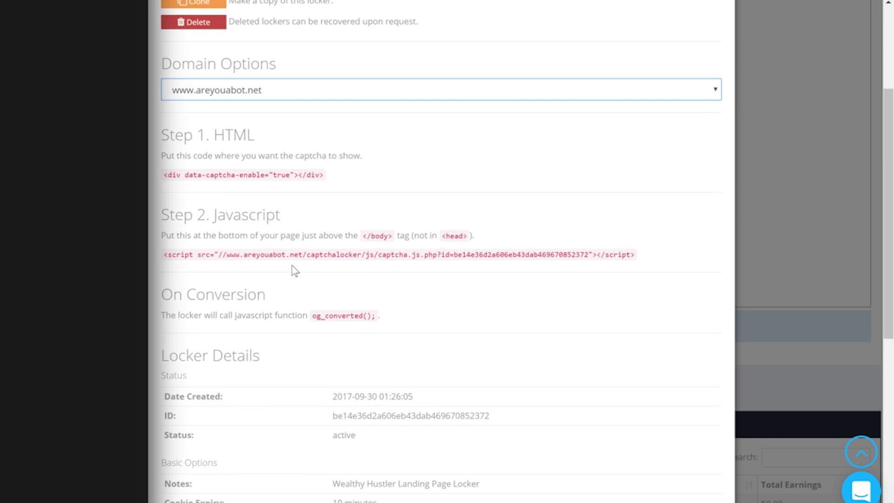
pyautogui.scroll(-1, 292, 266)
# Review the alternative domains offered for the locker without choosing another one.
pyautogui.click(325, 65)
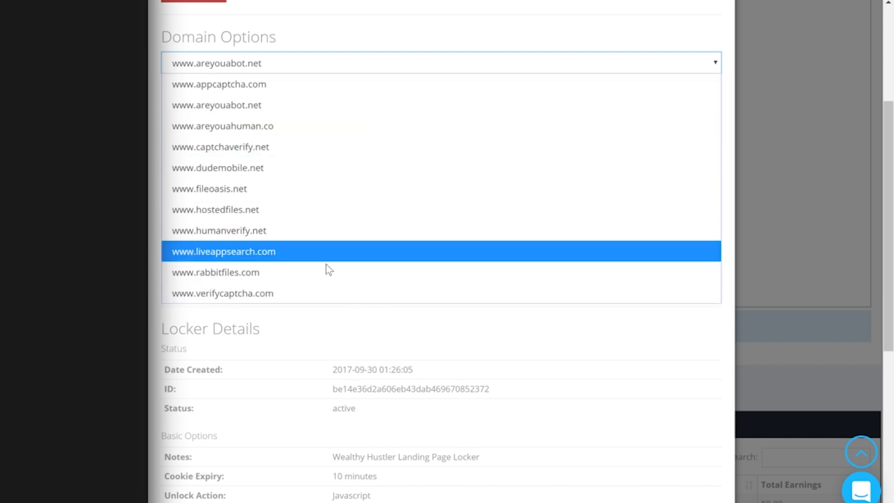
pyautogui.scroll(-1, 293, 342)
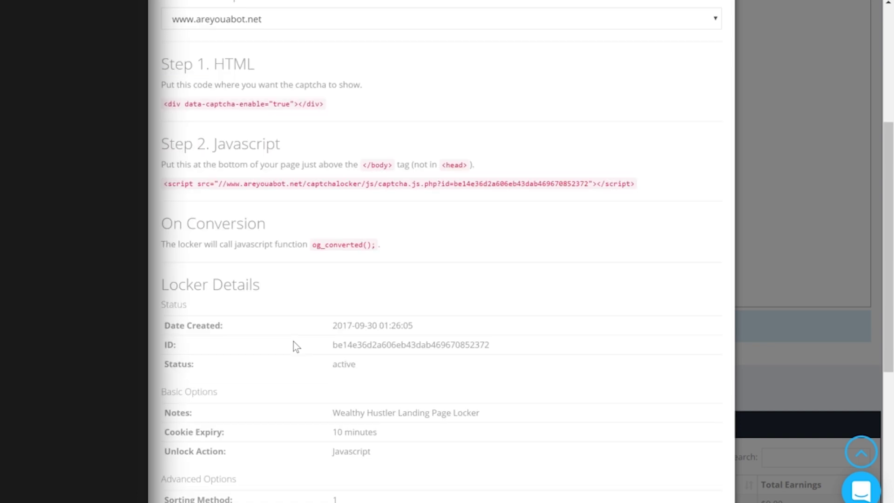
pyautogui.scroll(1, 294, 343)
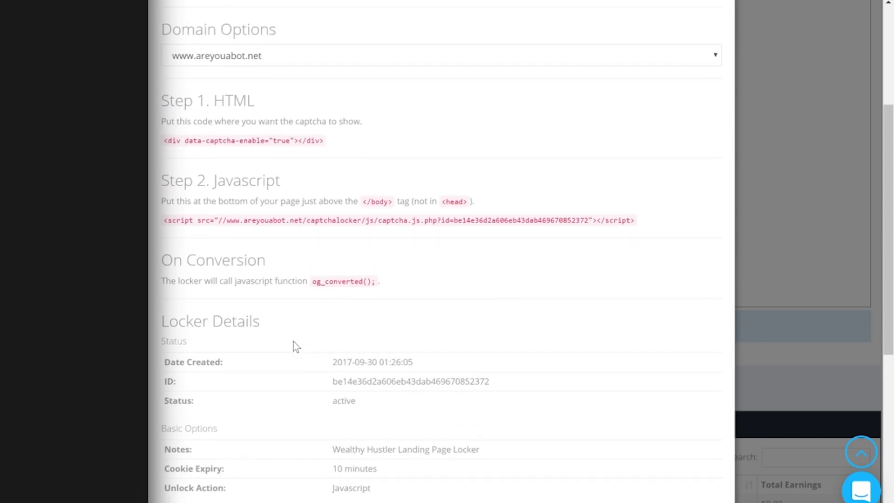
pyautogui.click(301, 65)
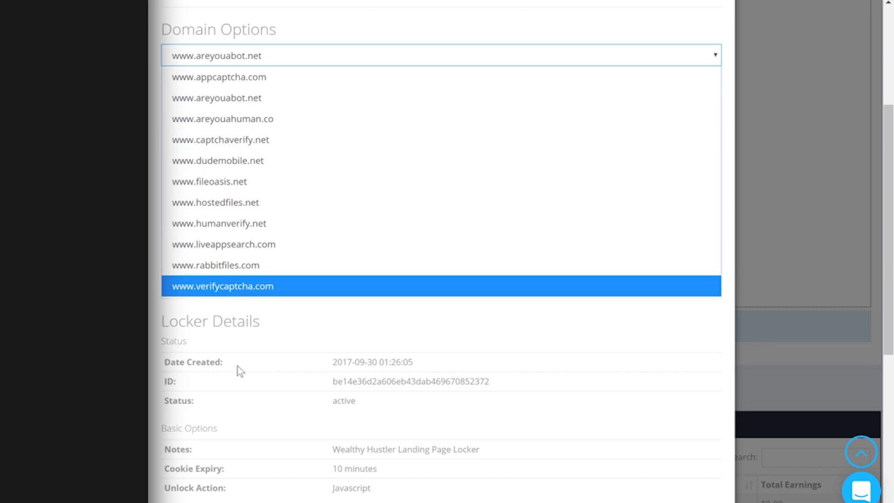
pyautogui.scroll(1, 238, 367)
# Copy the Step 1 HTML code and the Step 2 JavaScript code of the locker together.
pyautogui.moveTo(226, 177); pyautogui.dragTo(228, 196)
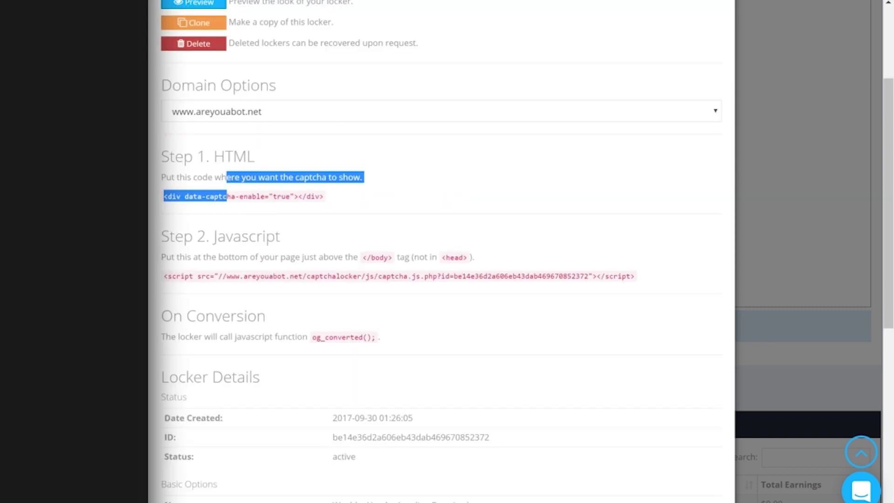
pyautogui.click(494, 185)
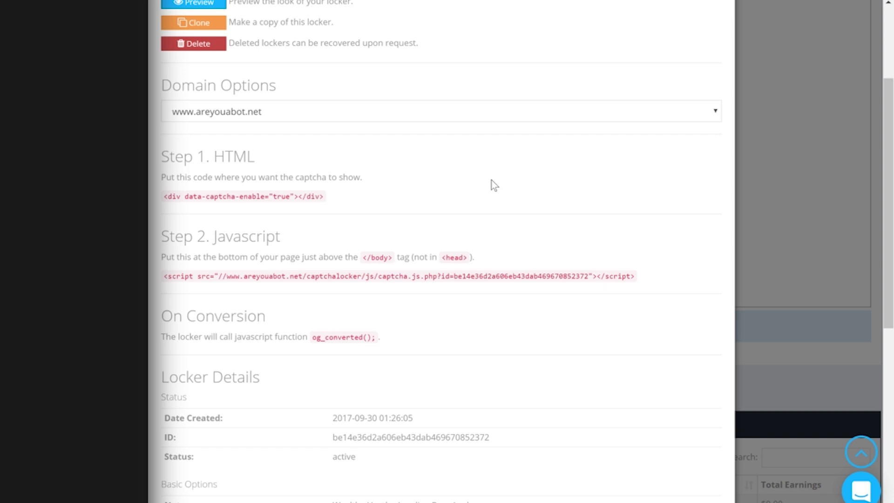
pyautogui.tripleClick(285, 197)
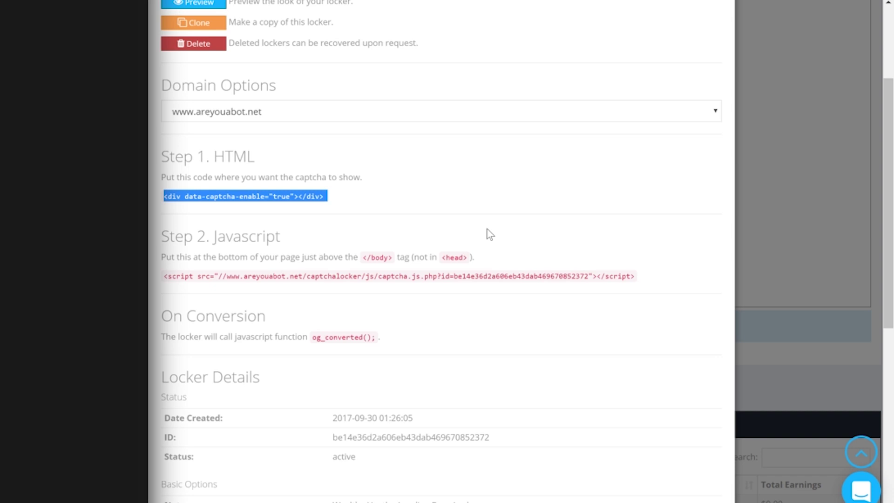
pyautogui.scroll(-2, 490, 234)
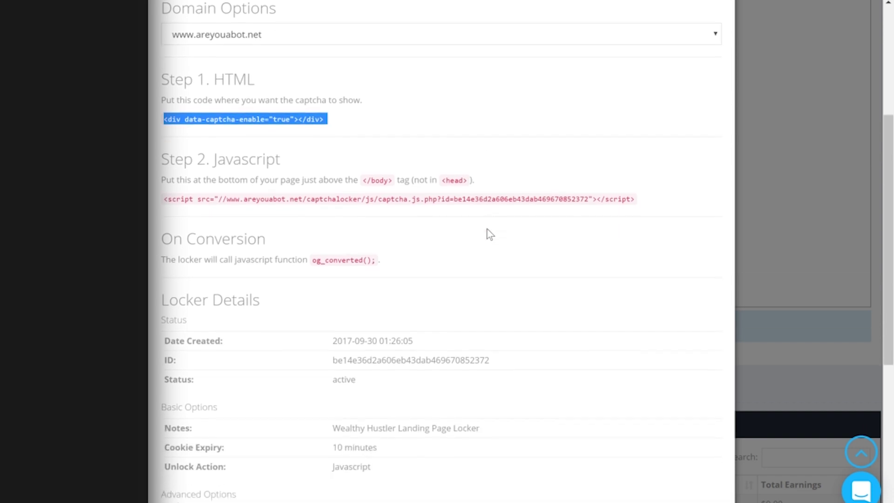
pyautogui.scroll(1, 490, 234)
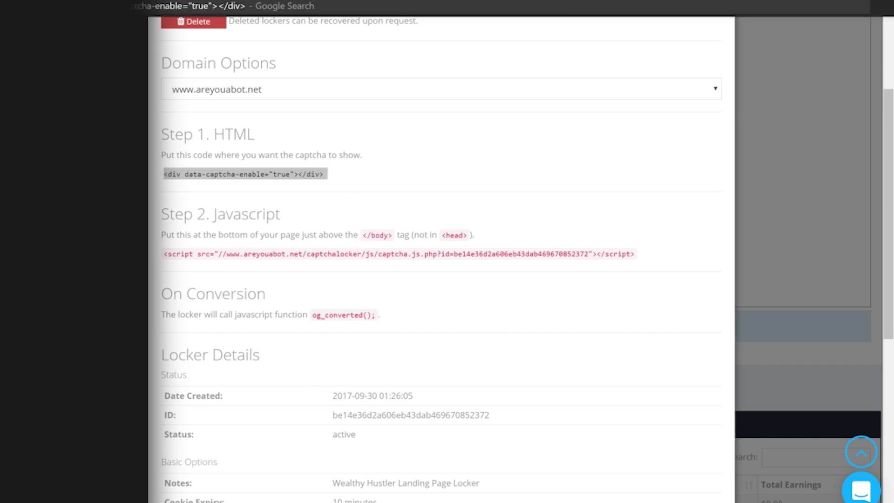
pyautogui.click(336, 257)
pyautogui.click(307, 254)
pyautogui.hotkey('ctrl', 'c')
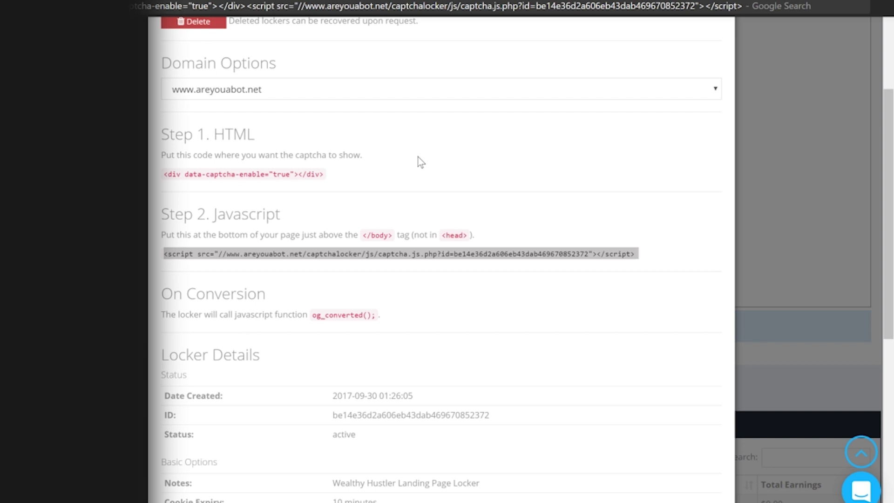
# Switch to a new Notepad document, paste the combined embed code between two lines of dashes and widen the window to show it.
pyautogui.write('note')
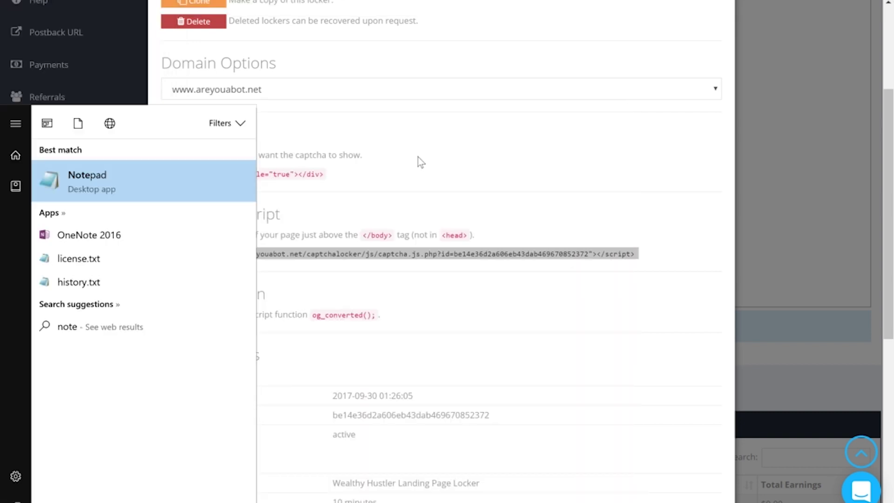
pyautogui.press('Return')
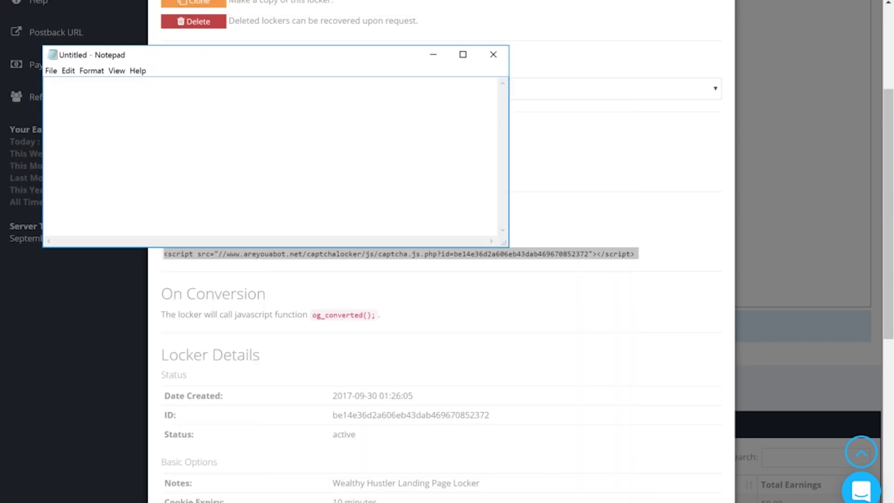
pyautogui.write('------')
pyautogui.press('Return')
pyautogui.write('------')
pyautogui.press('Up')
pyautogui.press('Return')
pyautogui.hotkey('ctrl', 'v')
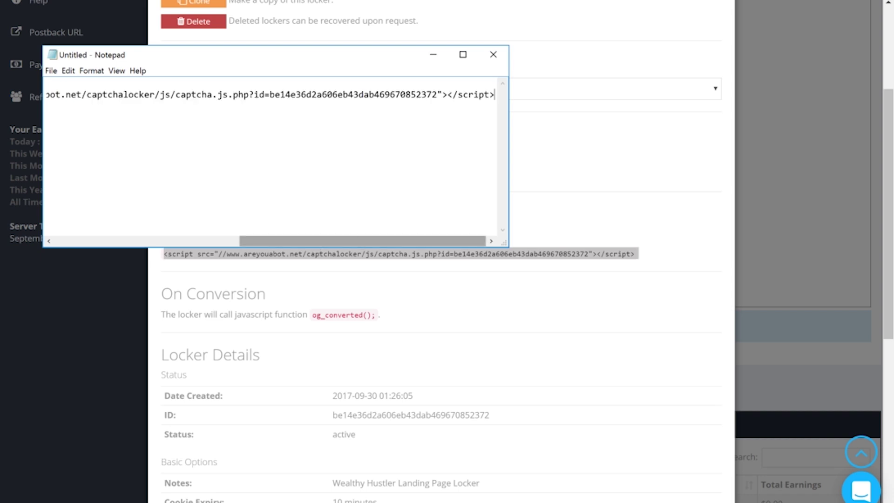
pyautogui.moveTo(515, 246); pyautogui.dragTo(841, 246)
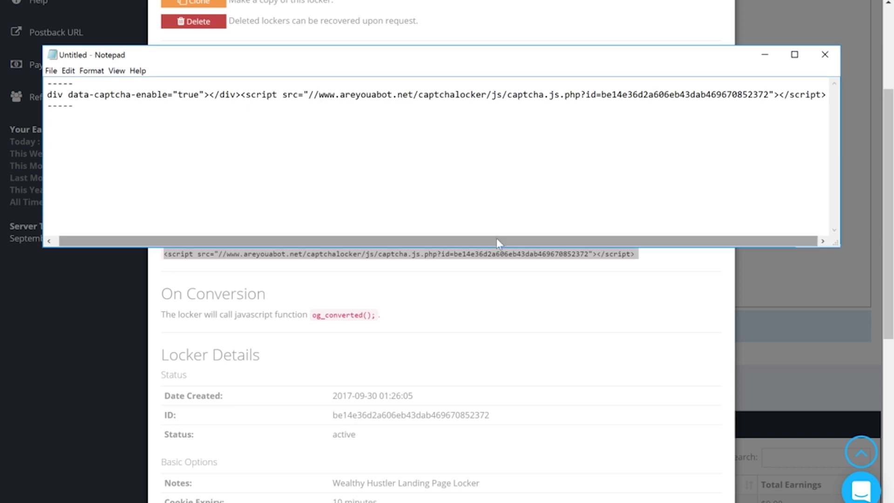
pyautogui.moveTo(490, 245); pyautogui.dragTo(210, 230)
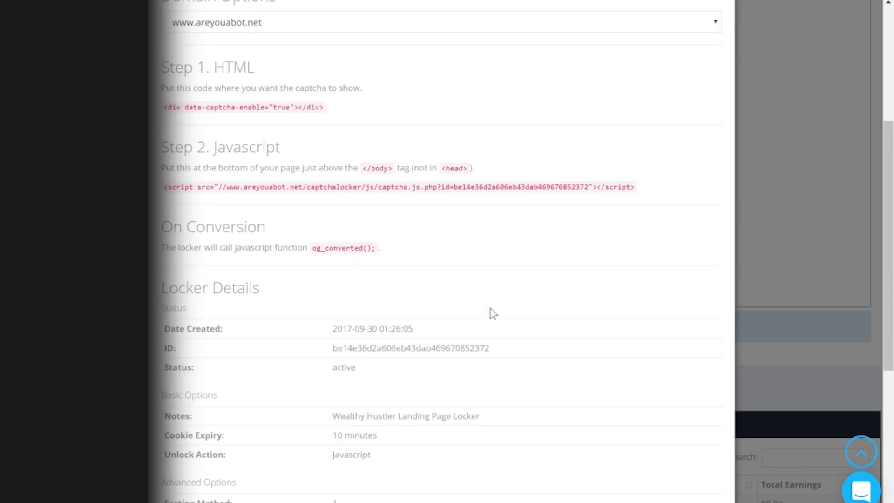
# Examine the locker's On Conversion function og_converted(); and its basic, advanced, device-specific and earnings details.
pyautogui.scroll(-2, 493, 313)
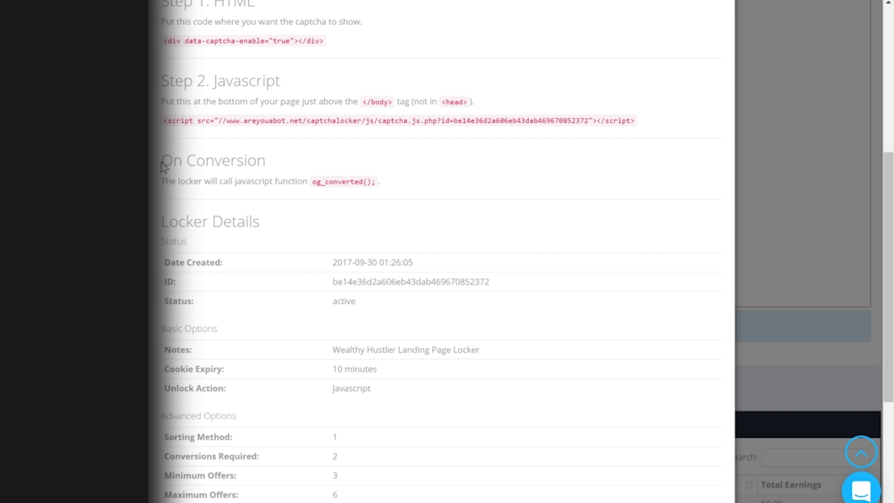
pyautogui.scroll(-2, 326, 149)
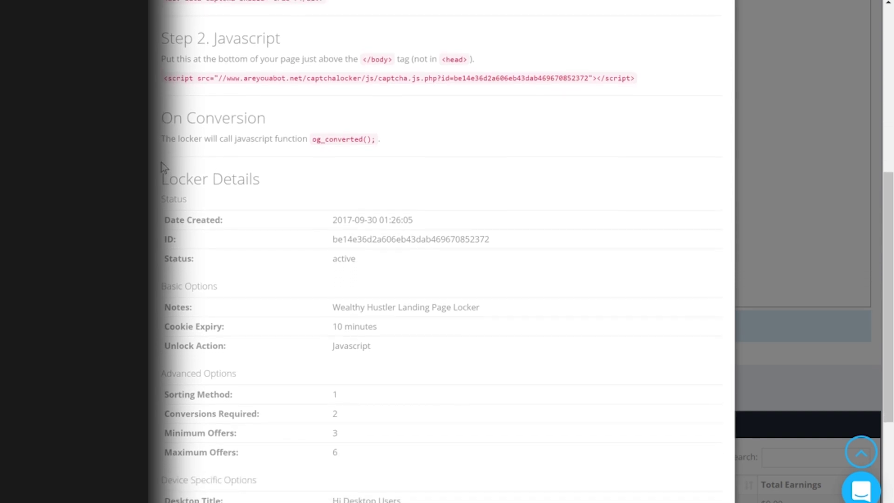
pyautogui.scroll(1, 457, 124)
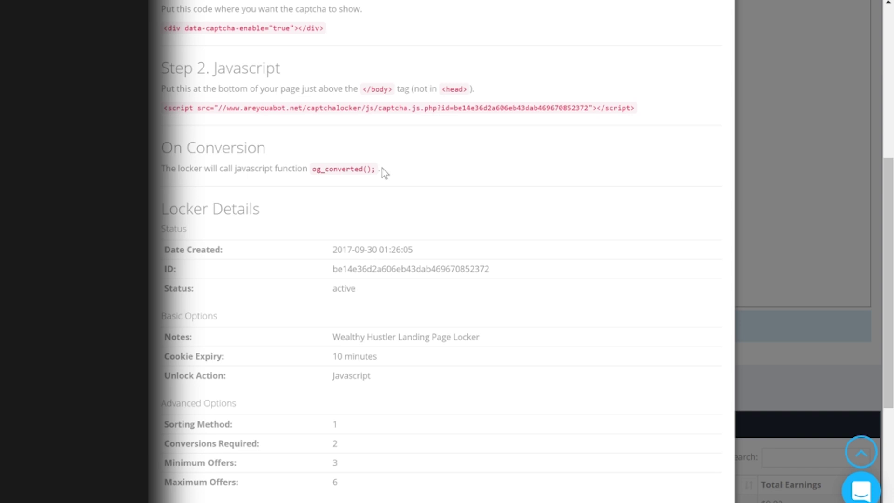
pyautogui.moveTo(382, 169); pyautogui.dragTo(311, 169)
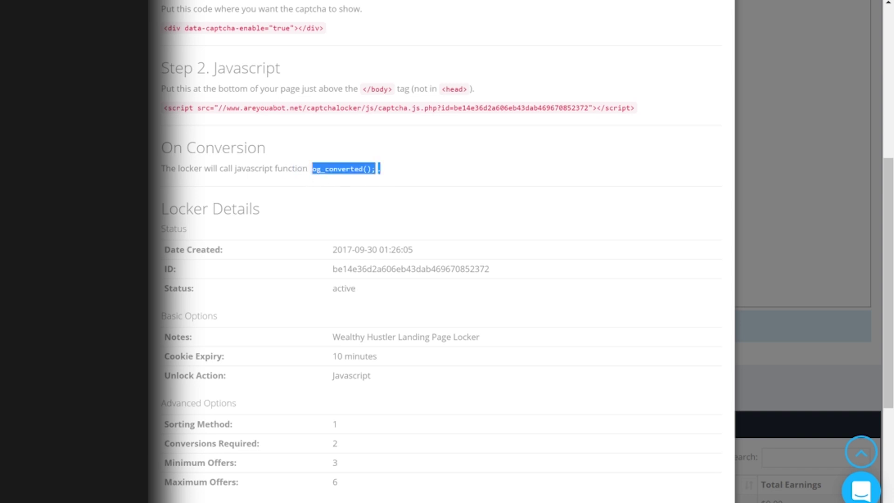
pyautogui.click(312, 169)
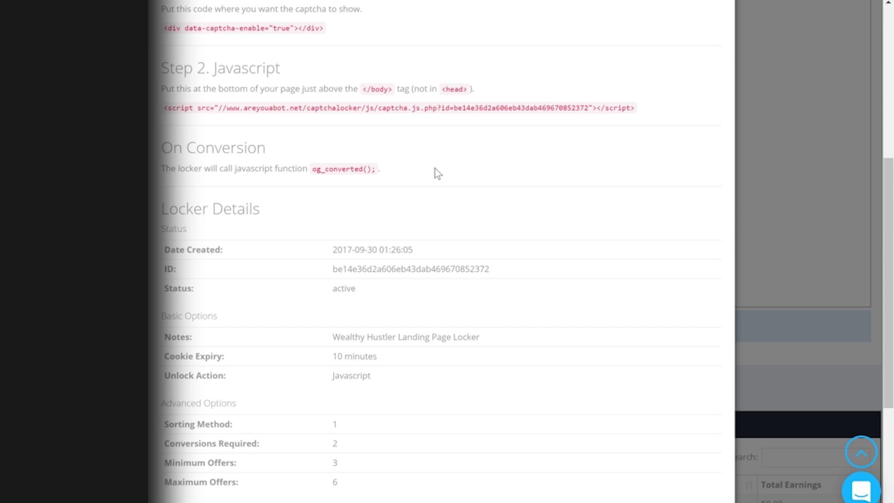
pyautogui.scroll(-2, 435, 168)
pyautogui.scroll(-3, 435, 169)
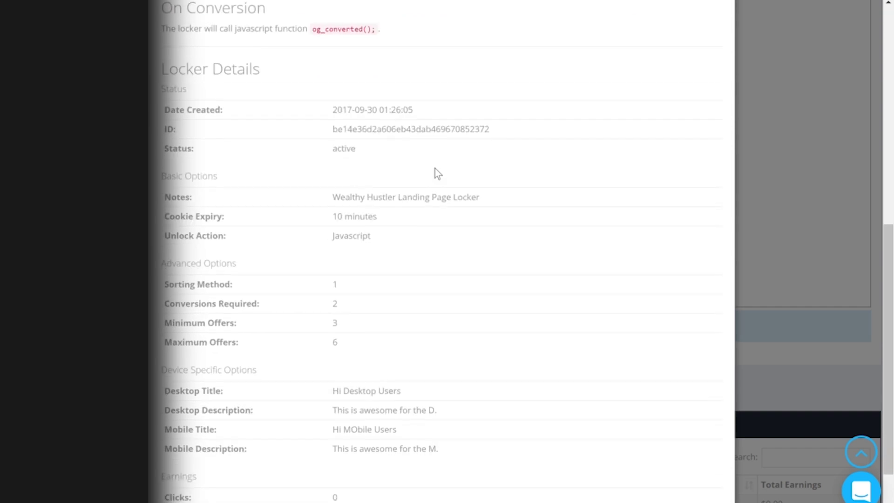
pyautogui.scroll(1, 438, 173)
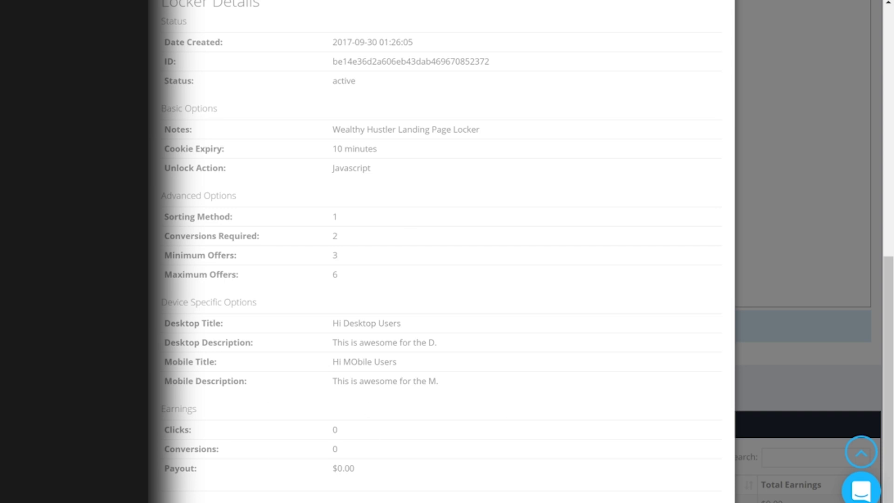
pyautogui.moveTo(359, 463); pyautogui.dragTo(320, 467)
pyautogui.scroll(10, 320, 467)
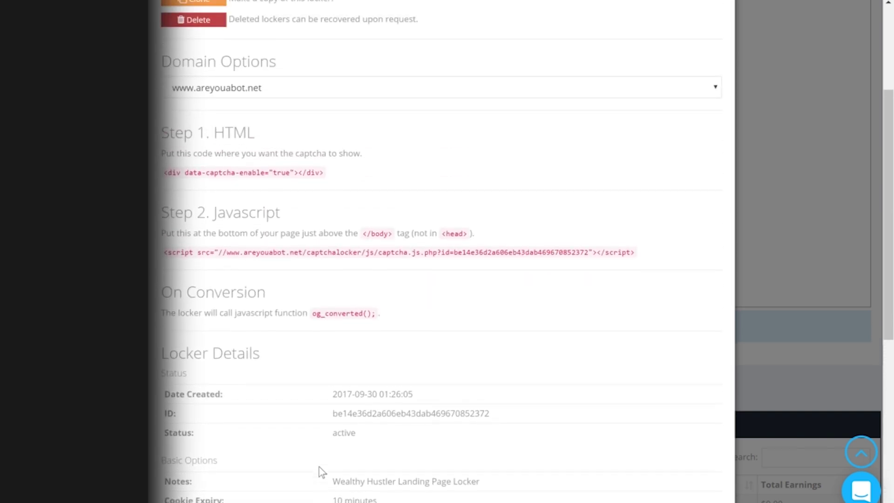
# Open the locker's individual offer settings and look through the offers with their countries, devices and payouts.
pyautogui.moveTo(422, 130); pyautogui.dragTo(257, 123)
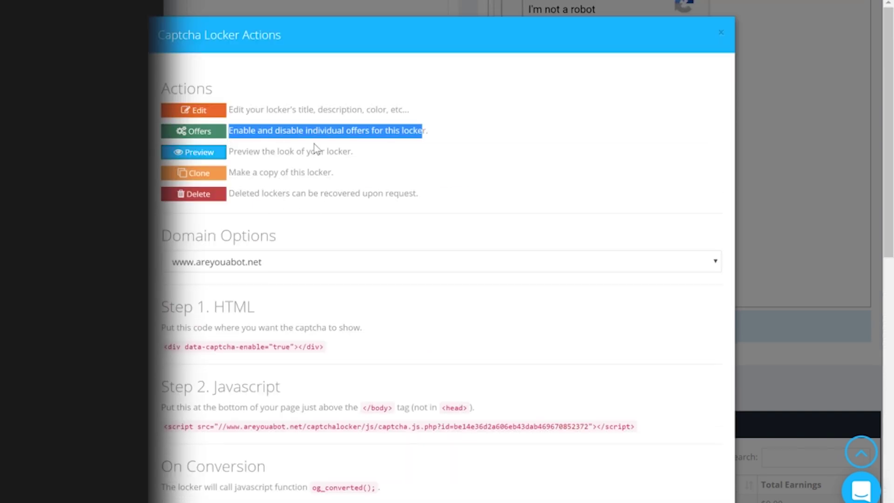
pyautogui.click(209, 136)
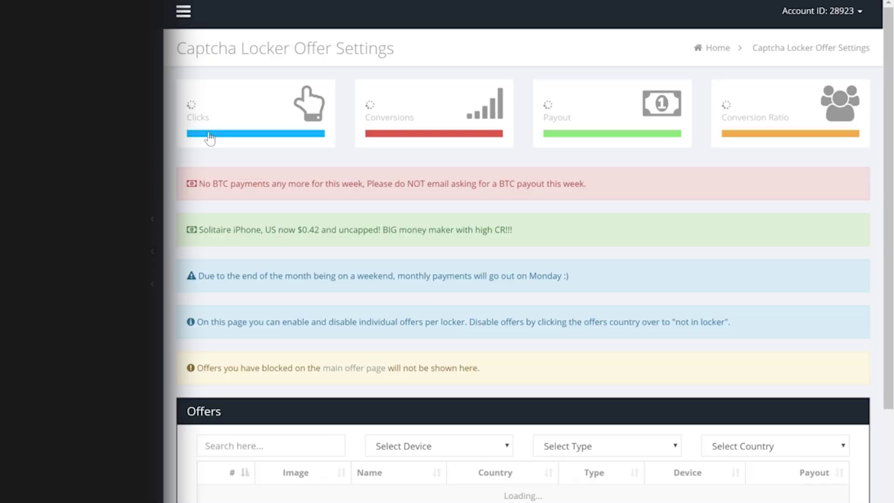
pyautogui.scroll(-3, 210, 137)
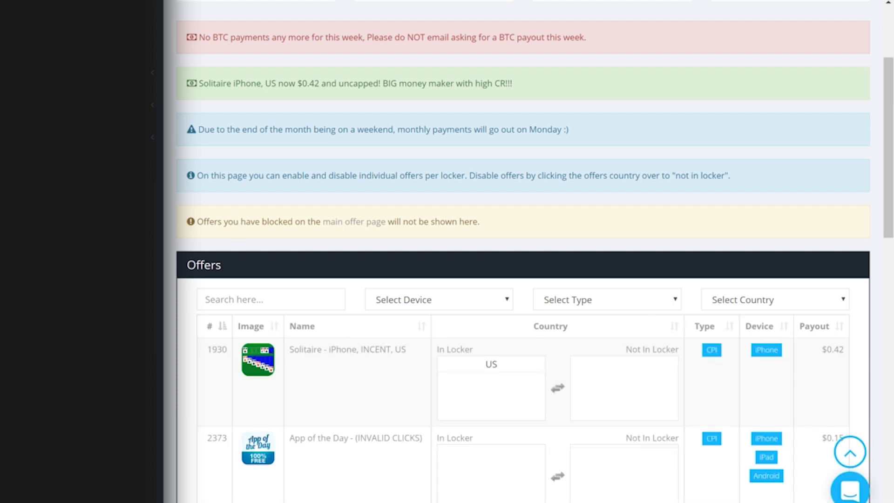
pyautogui.scroll(-15, 238, 223)
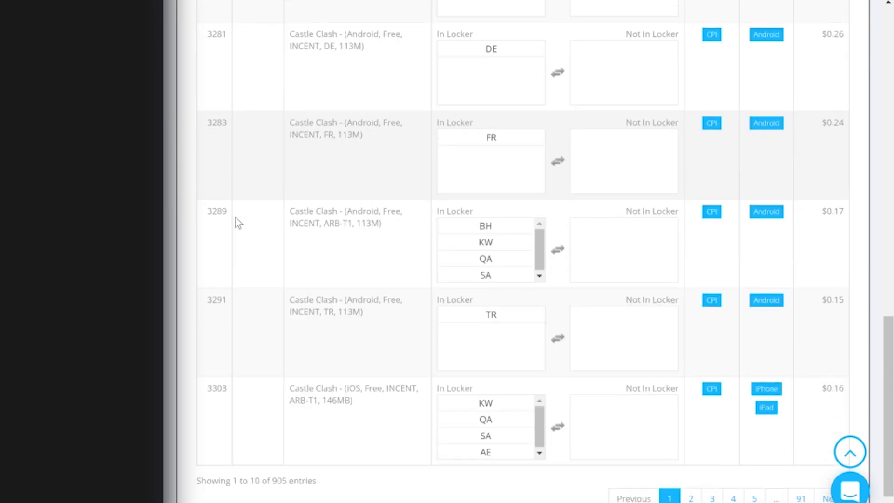
pyautogui.scroll(15, 238, 223)
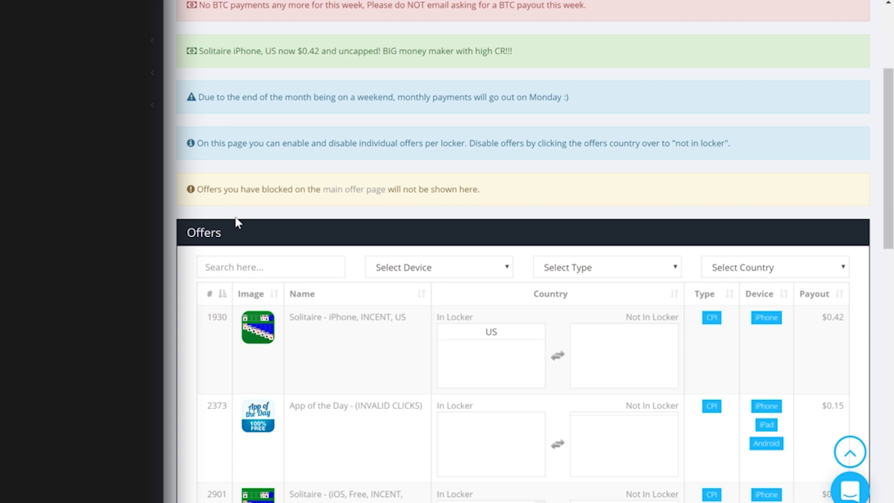
# Go to the standard Content Locker tool and open the existing locker "She likes the D" for editing.
pyautogui.scroll(1, 237, 222)
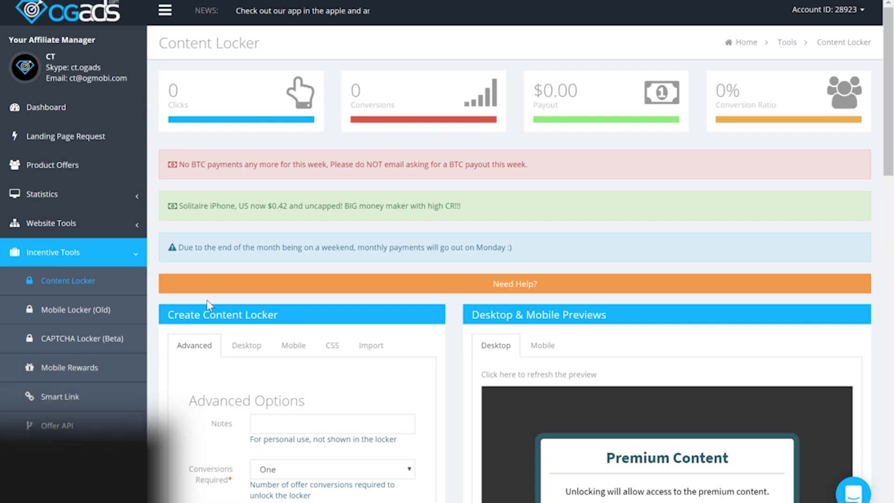
pyautogui.click(92, 279)
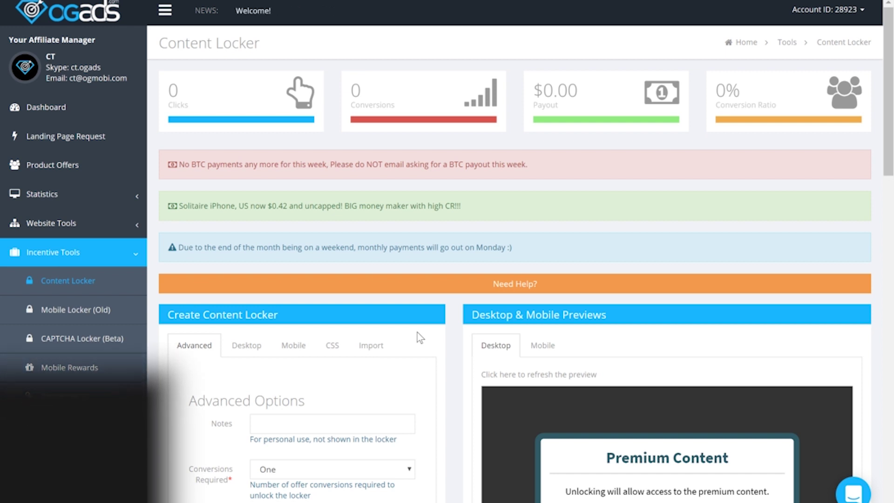
pyautogui.scroll(-10, 418, 332)
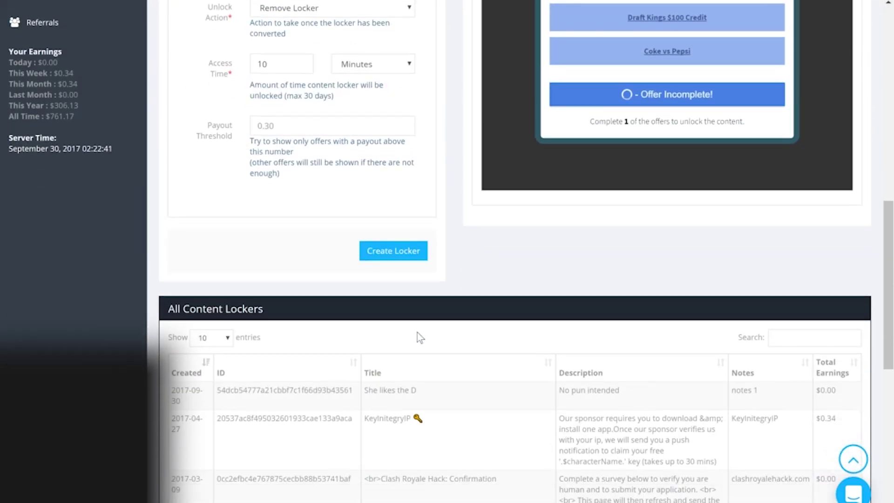
pyautogui.click(427, 390)
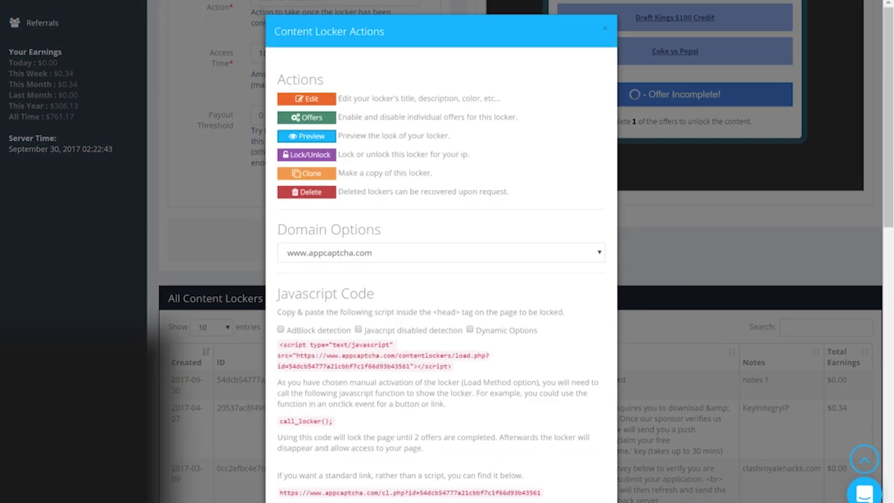
pyautogui.click(294, 102)
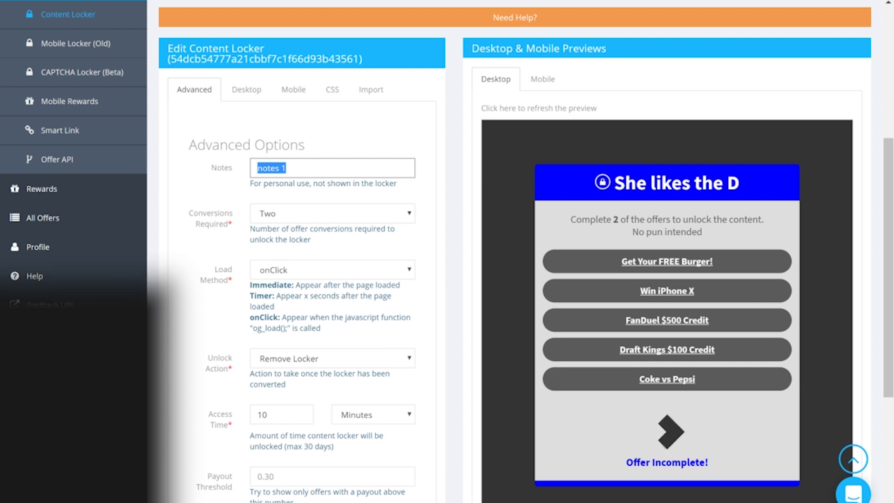
# Replace the locker's personal notes with pokemon.
pyautogui.write('poe')
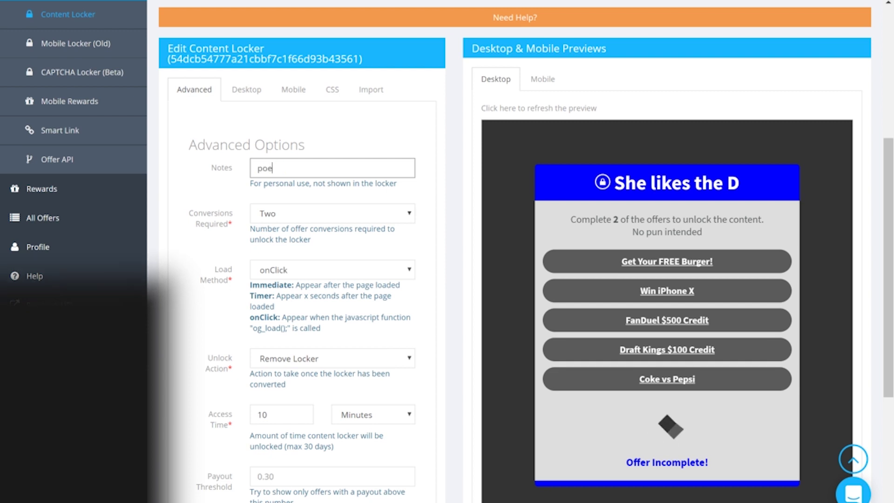
pyautogui.press('BackSpace')
pyautogui.write('kemon')
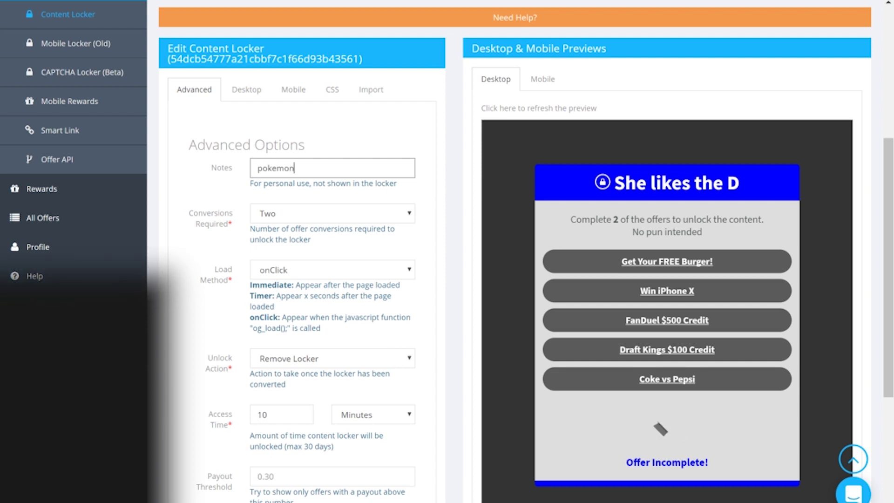
pyautogui.rightClick(211, 247)
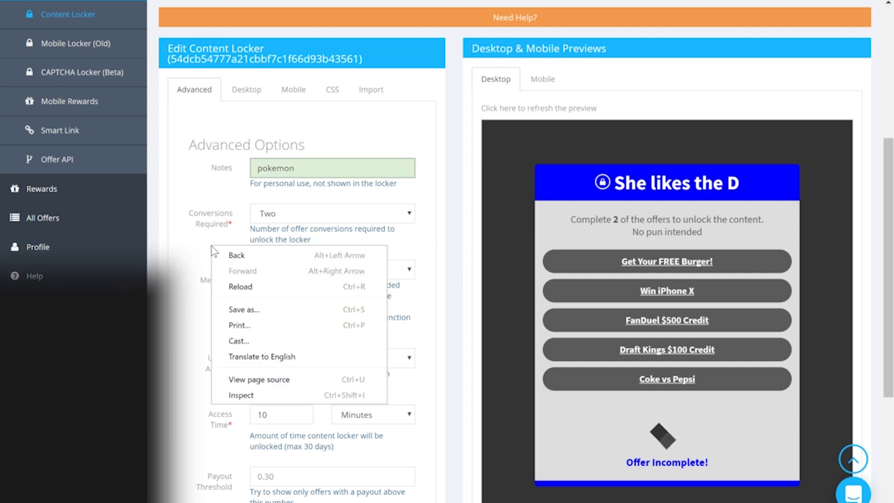
pyautogui.click(214, 227)
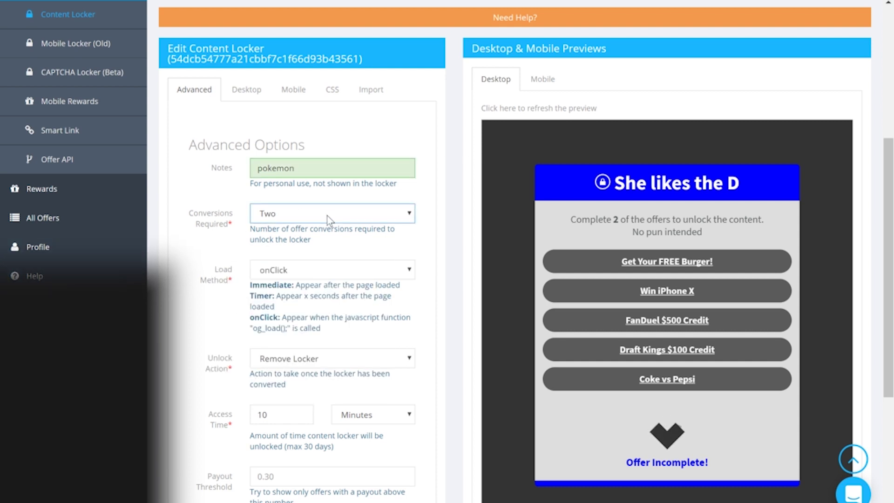
# Examine the locker's advanced options: required conversions, load method, unlock action, access time and payout threshold.
pyautogui.scroll(-1, 195, 332)
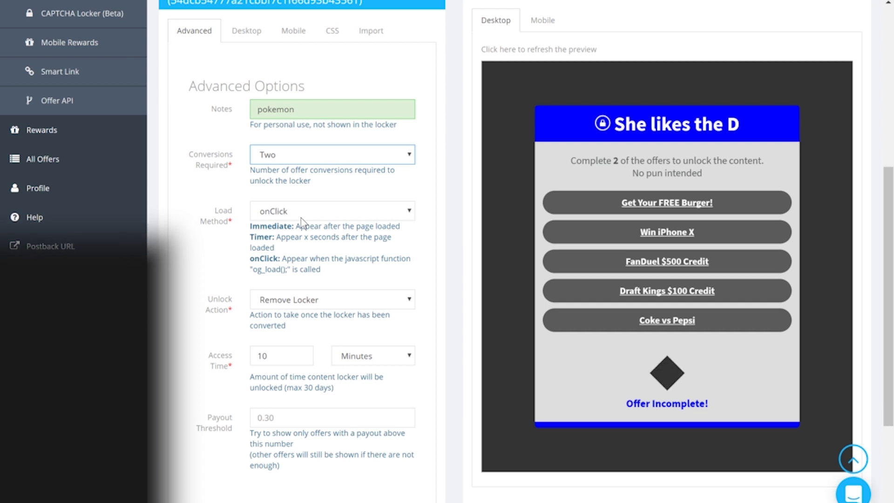
pyautogui.scroll(-1, 301, 218)
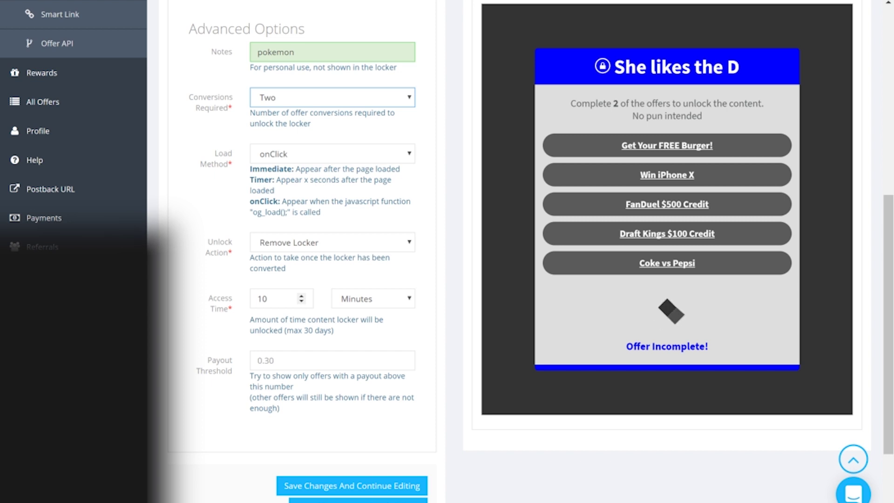
pyautogui.click(326, 360)
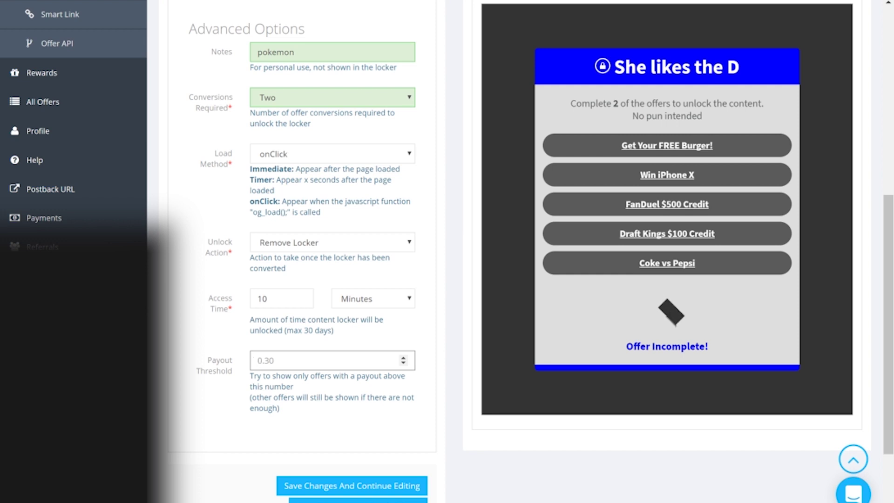
pyautogui.click(446, 362)
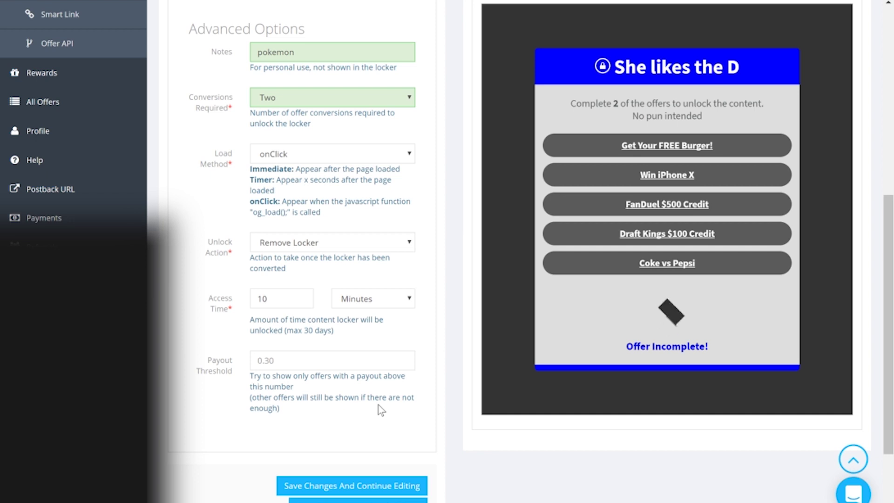
pyautogui.click(259, 360)
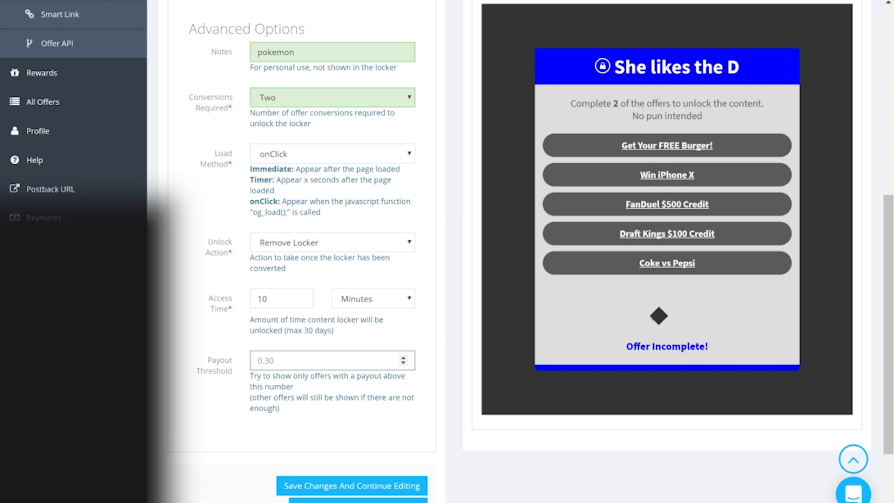
pyautogui.scroll(1, 235, 363)
pyautogui.scroll(2, 187, 440)
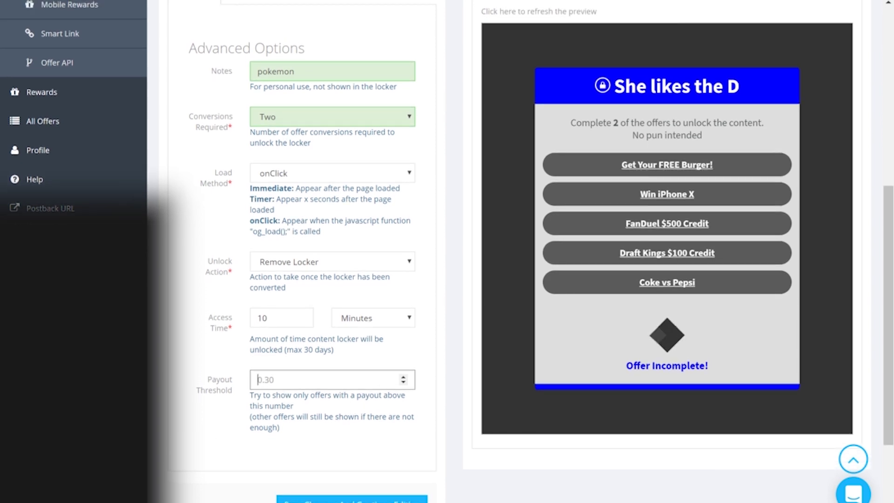
pyautogui.scroll(2, 328, 415)
pyautogui.scroll(-1, 448, 252)
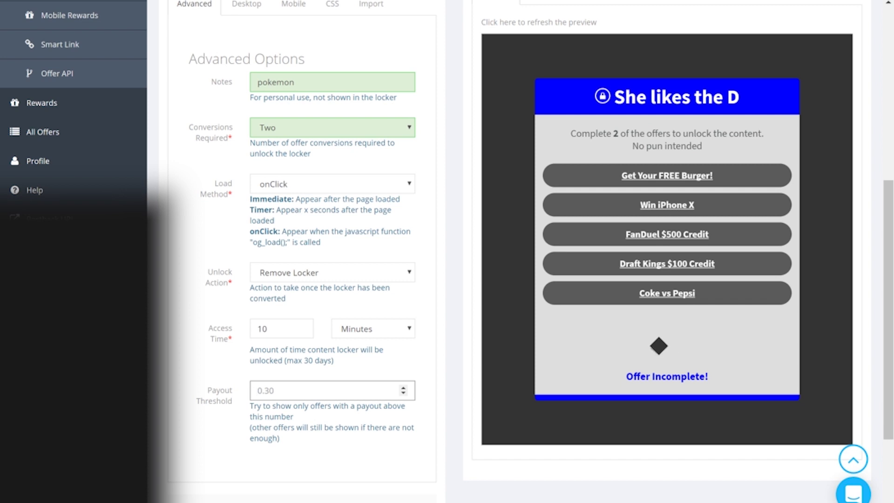
pyautogui.scroll(3, 313, 392)
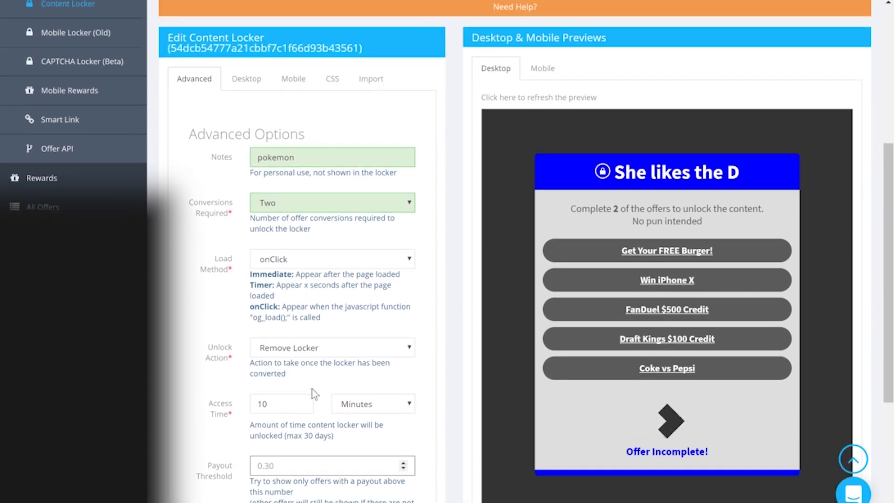
# Open the locker's desktop options and look over its title, description and theme customization settings.
pyautogui.click(246, 79)
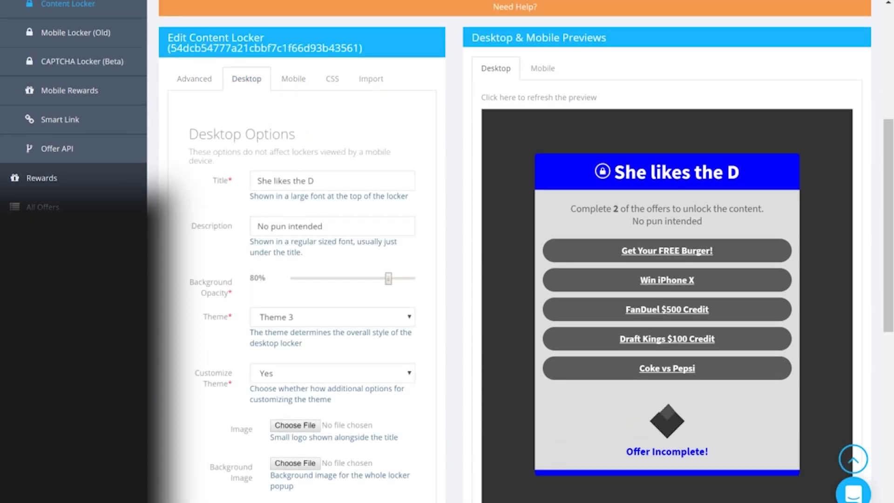
pyautogui.scroll(-1, 308, 233)
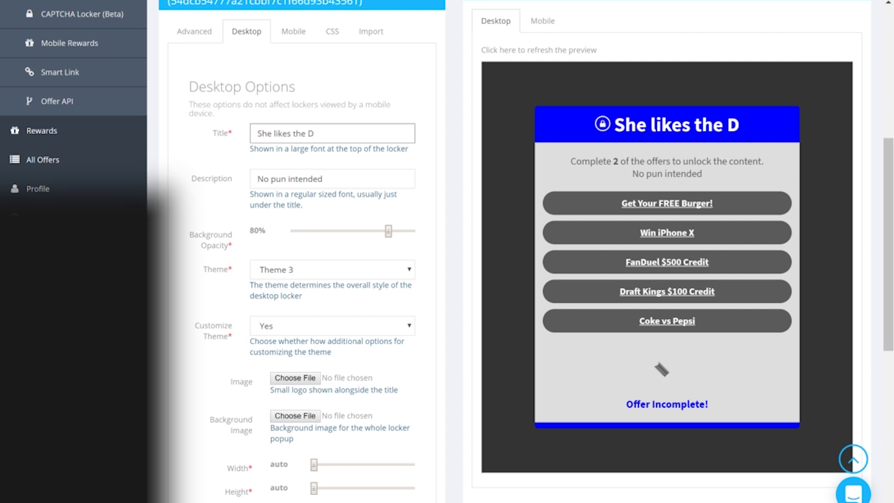
pyautogui.hotkey('ctrl', 'a')
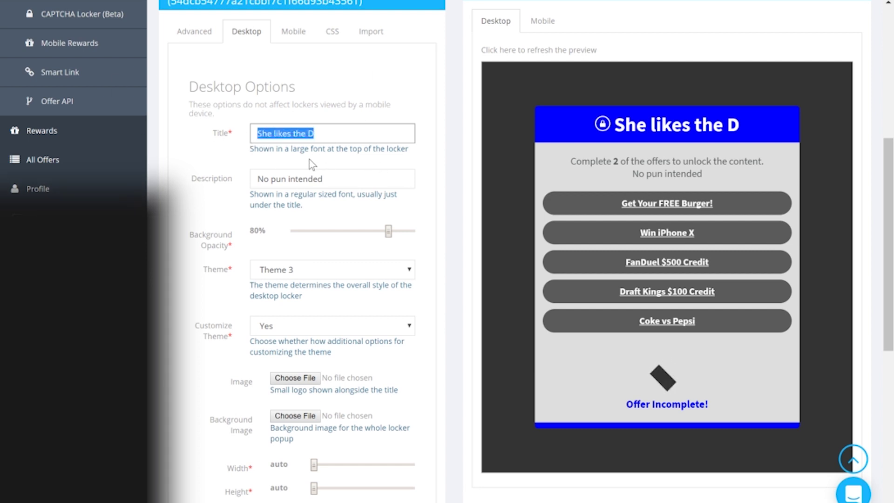
pyautogui.moveTo(322, 179); pyautogui.dragTo(235, 187)
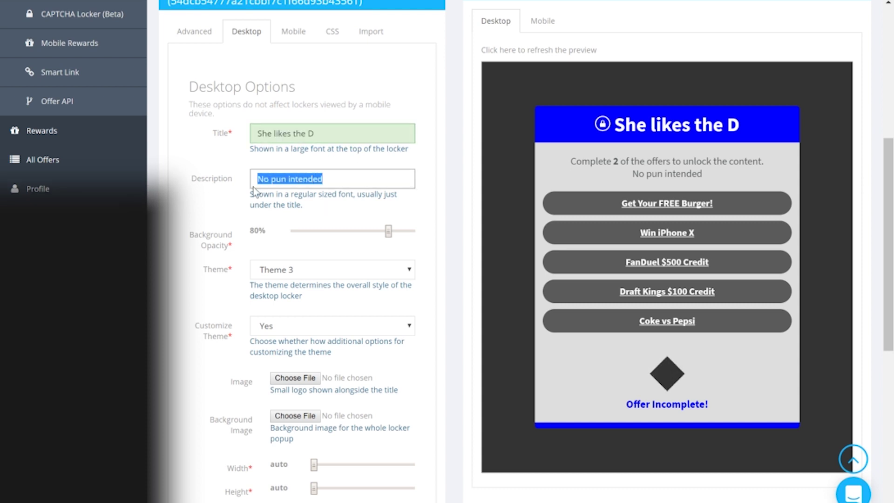
pyautogui.scroll(-2, 256, 193)
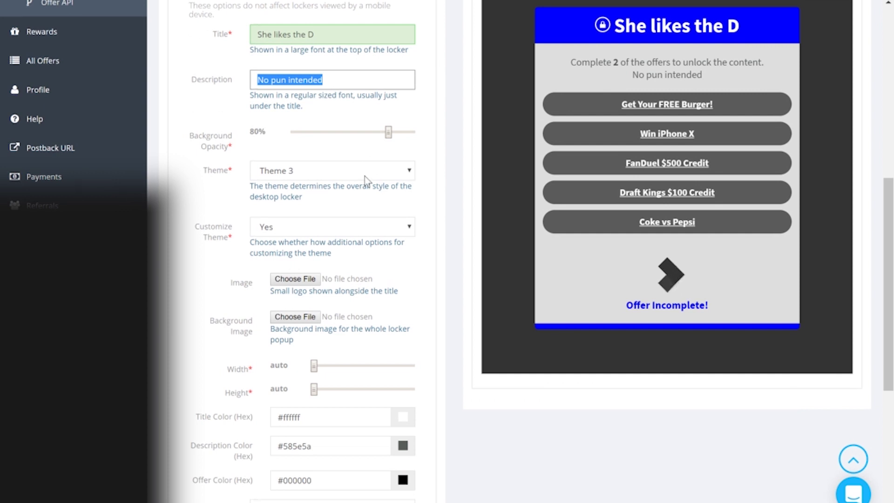
pyautogui.scroll(1, 366, 177)
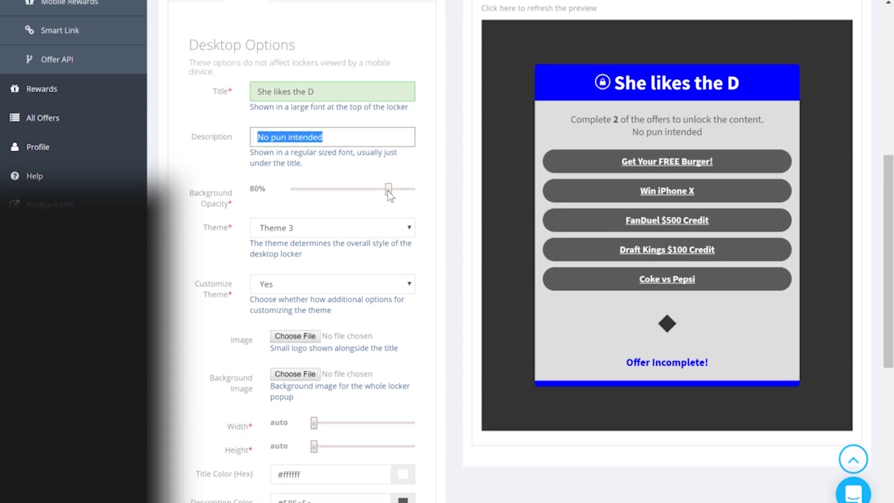
# Try background opacities of 19% and 100% in the desktop preview, and set the opacity to 86%.
pyautogui.moveTo(389, 189); pyautogui.dragTo(316, 191)
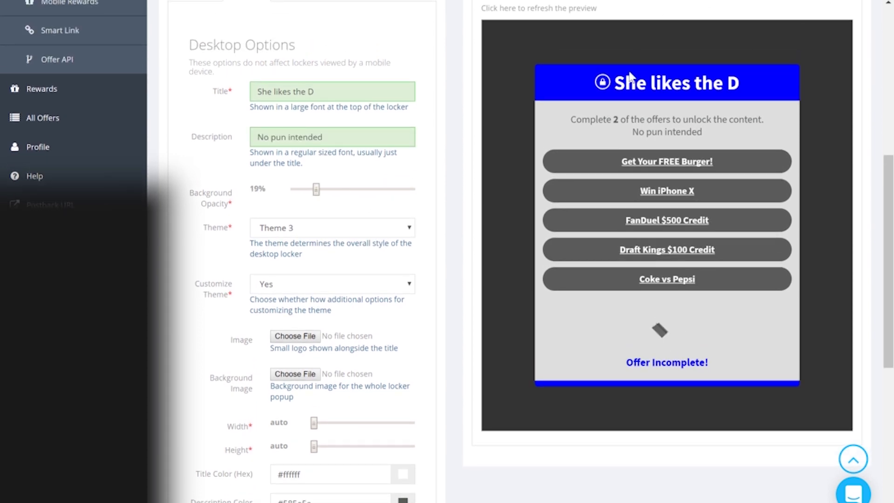
pyautogui.click(667, 84)
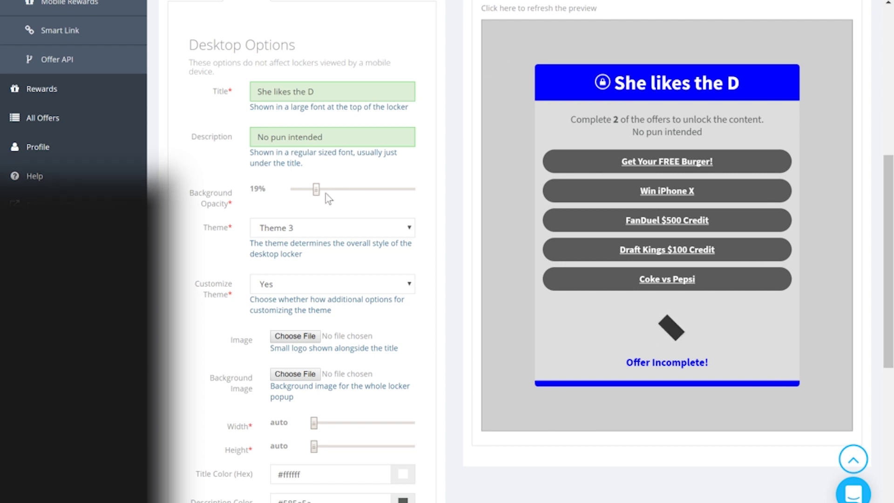
pyautogui.moveTo(317, 190); pyautogui.dragTo(419, 190)
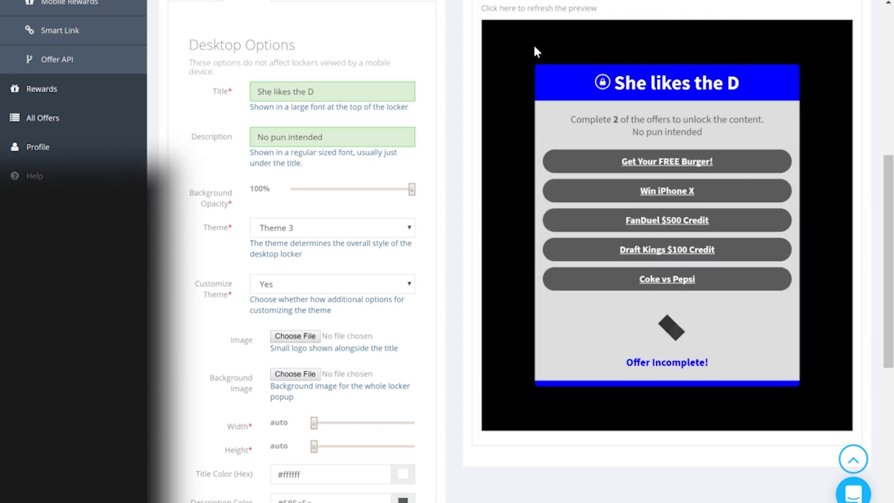
pyautogui.click(364, 190)
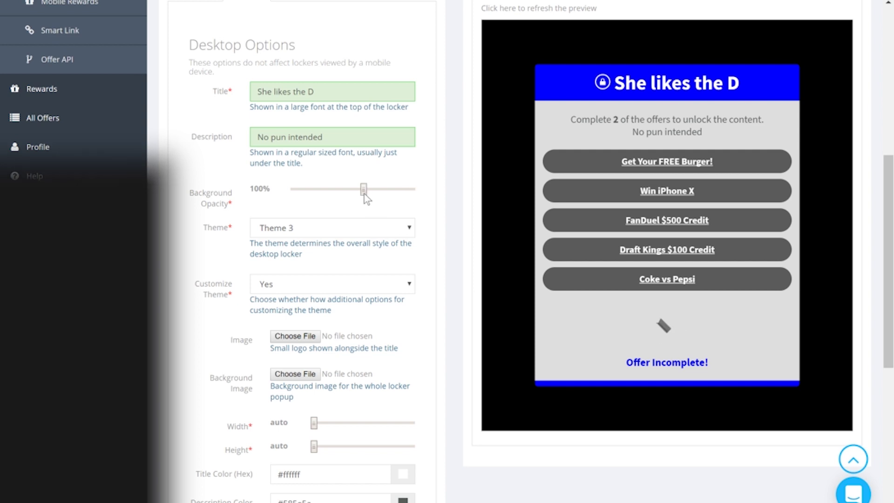
pyautogui.click(396, 190)
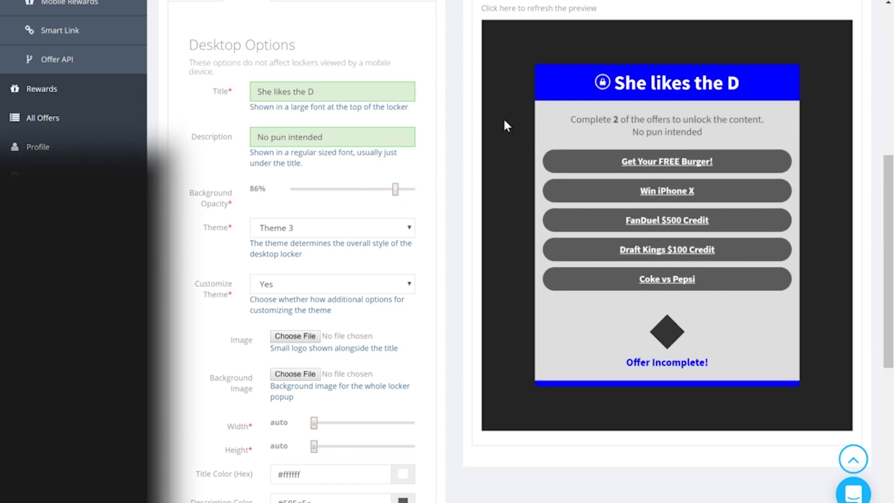
# Preview Theme 1 and Theme 2 on the desktop locker, and set its theme to Instagram.
pyautogui.scroll(-1, 410, 321)
pyautogui.scroll(-1, 412, 322)
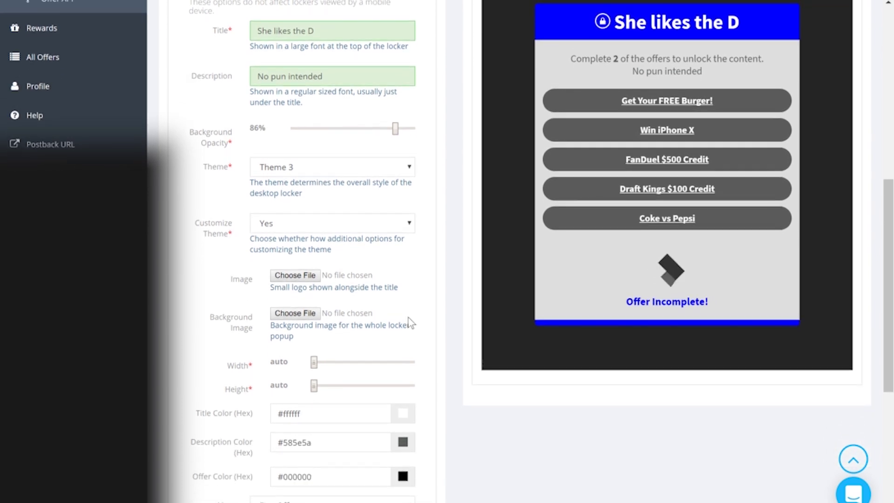
pyautogui.click(308, 177)
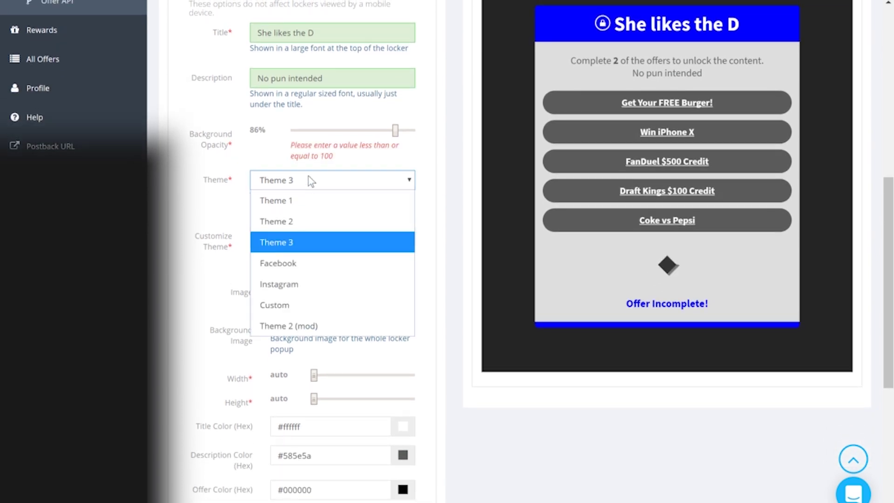
pyautogui.click(295, 205)
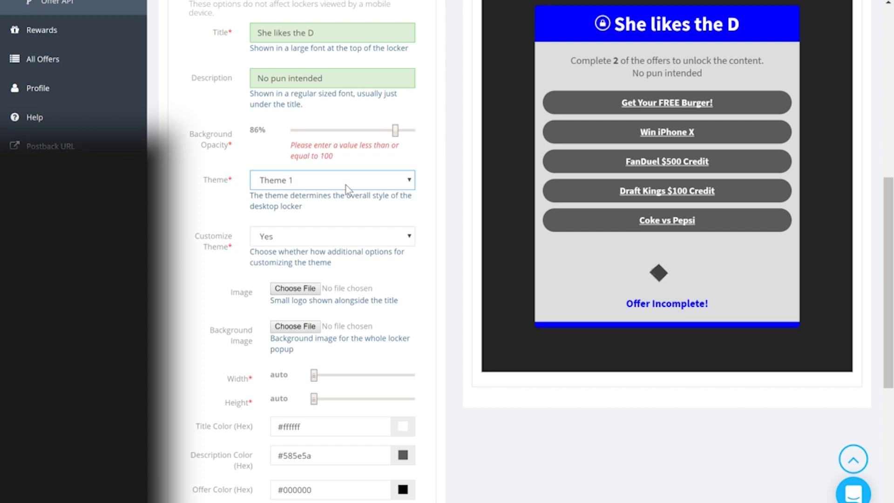
pyautogui.click(326, 181)
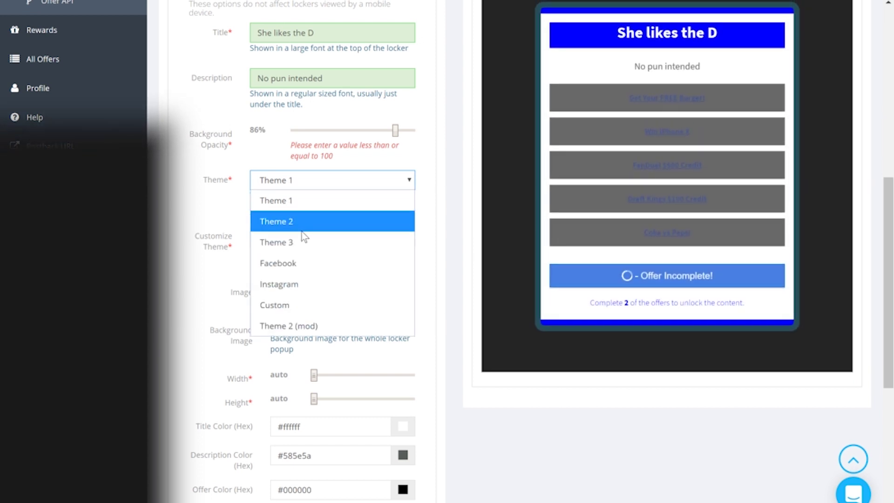
pyautogui.click(302, 231)
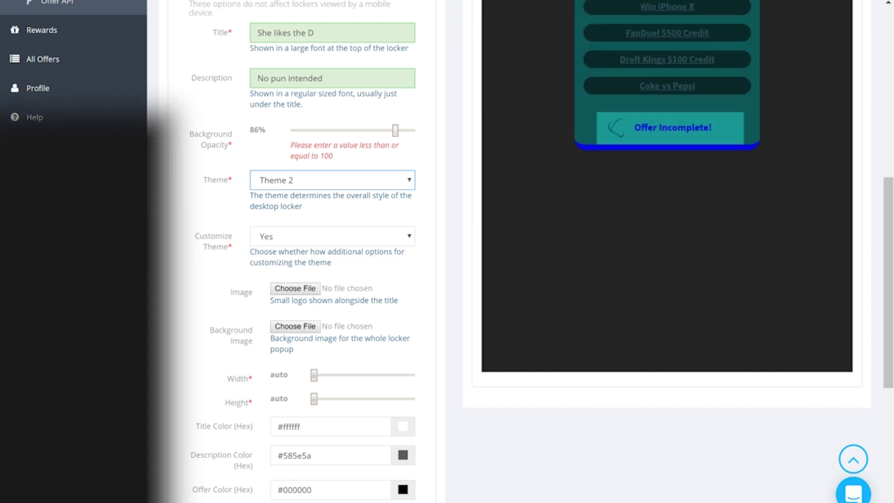
pyautogui.click(295, 182)
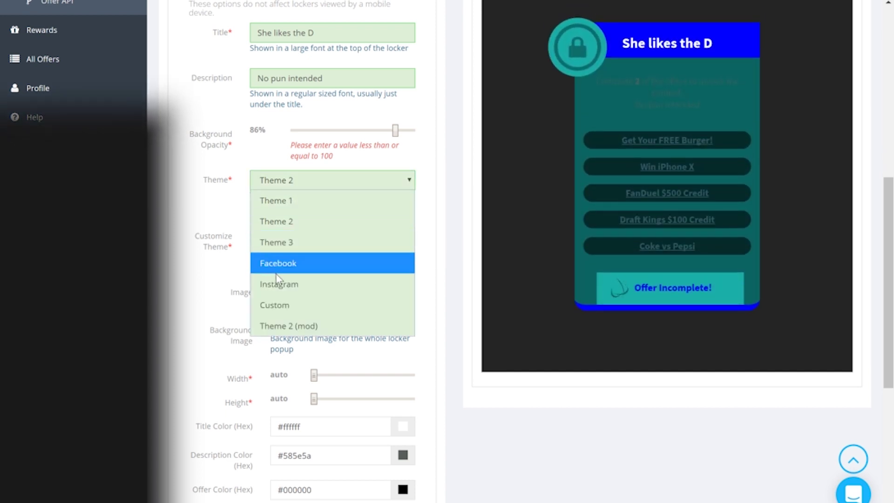
pyautogui.click(295, 282)
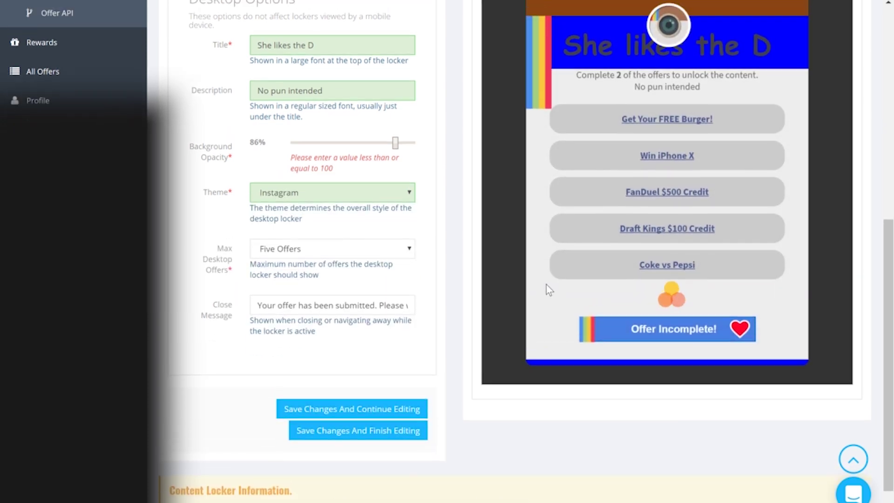
# Try the Facebook theme on the desktop locker, and set its theme to Theme 3.
pyautogui.scroll(1, 546, 290)
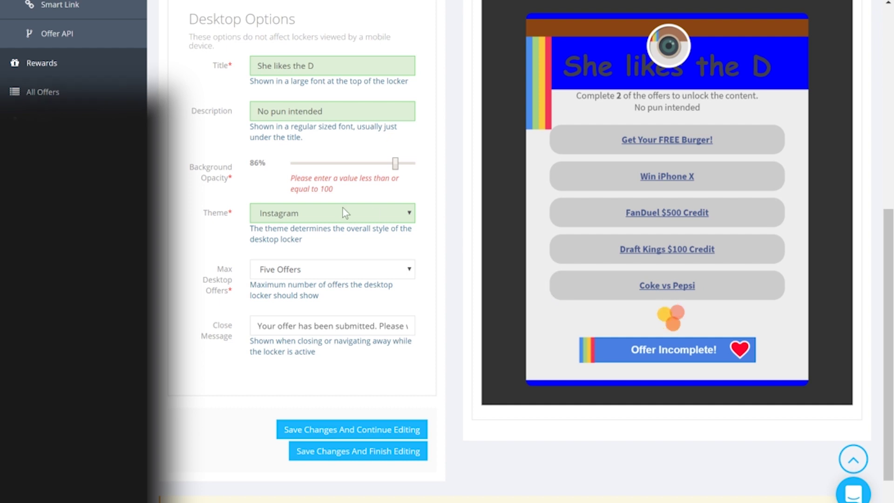
pyautogui.click(359, 221)
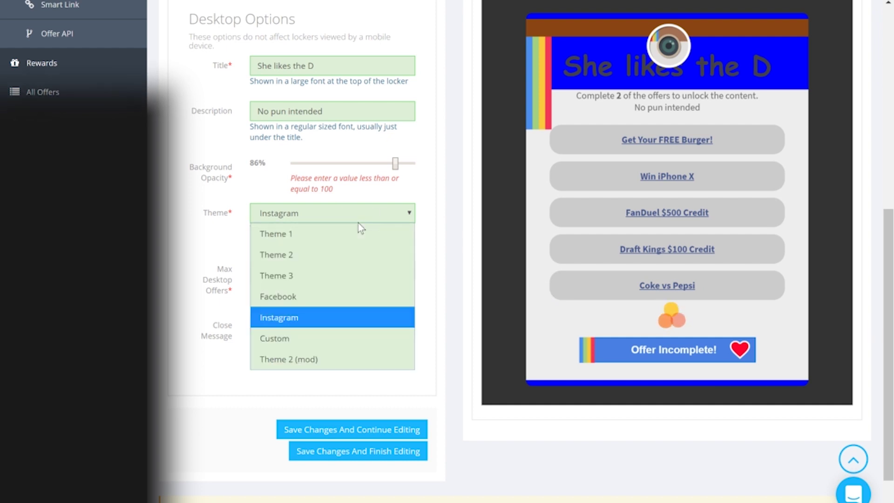
pyautogui.click(338, 301)
pyautogui.click(324, 207)
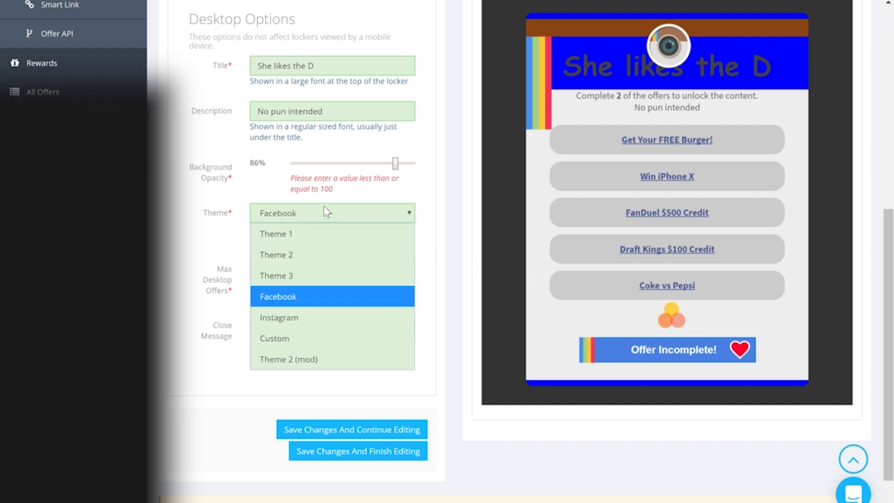
pyautogui.click(307, 273)
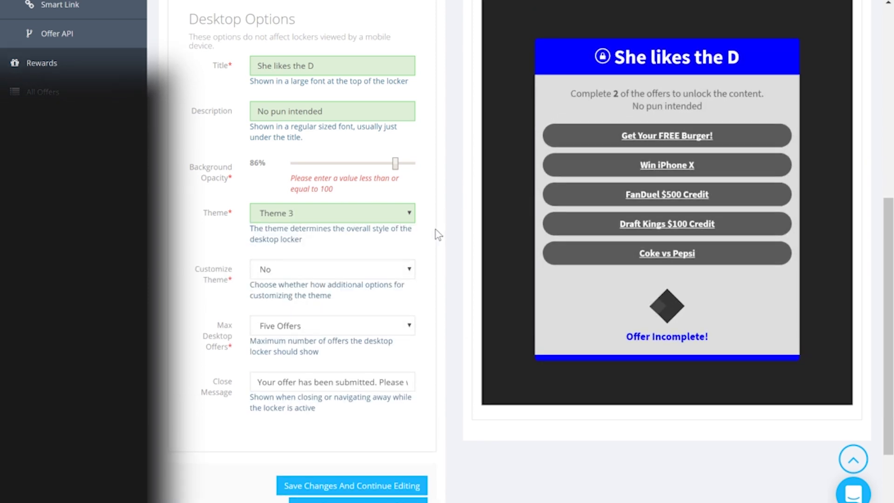
# Enable theme customization for the desktop locker's Theme 3.
pyautogui.scroll(-1, 437, 234)
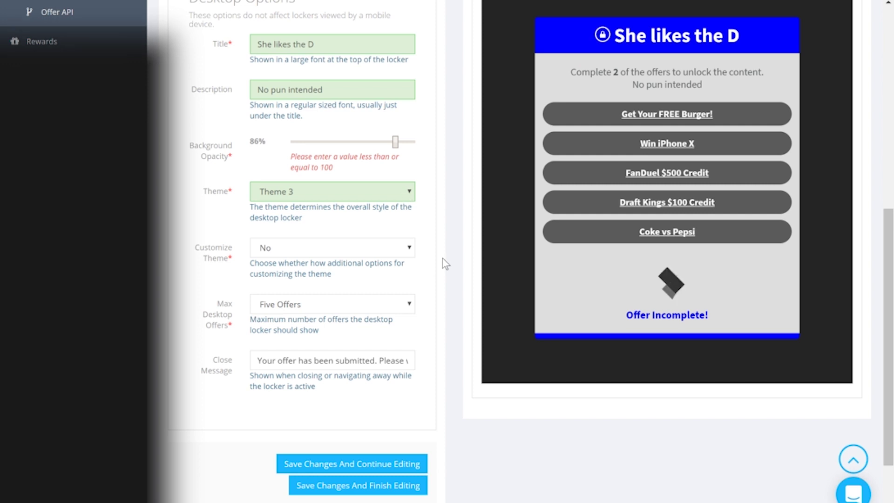
pyautogui.scroll(-1, 442, 258)
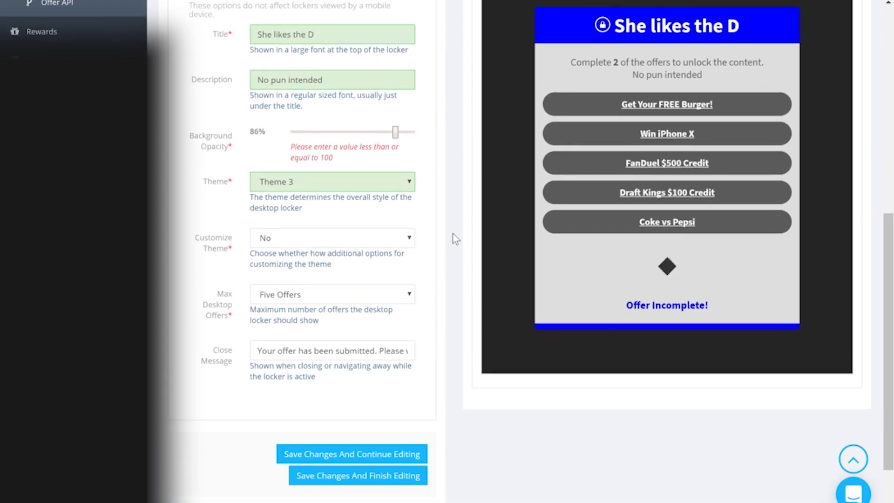
pyautogui.click(382, 240)
pyautogui.scroll(-3, 345, 217)
pyautogui.click(347, 226)
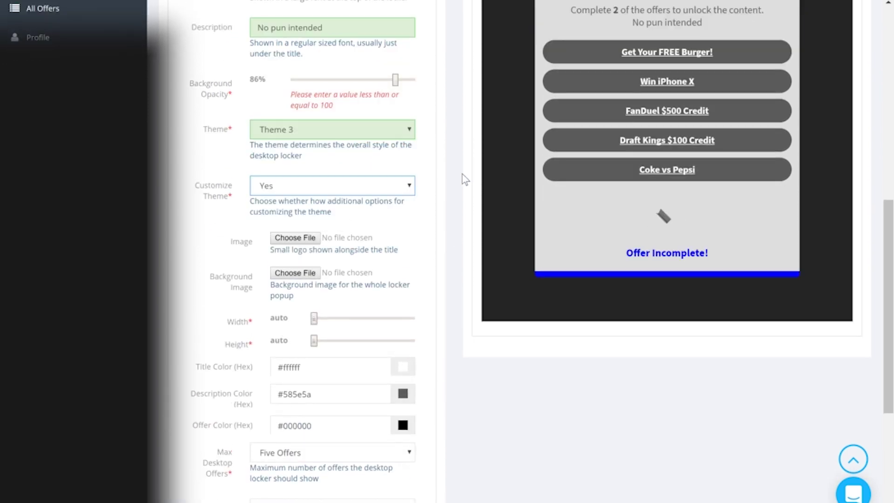
# Examine the theme's image, background image, size and color options alongside the desktop locker preview.
pyautogui.scroll(2, 463, 176)
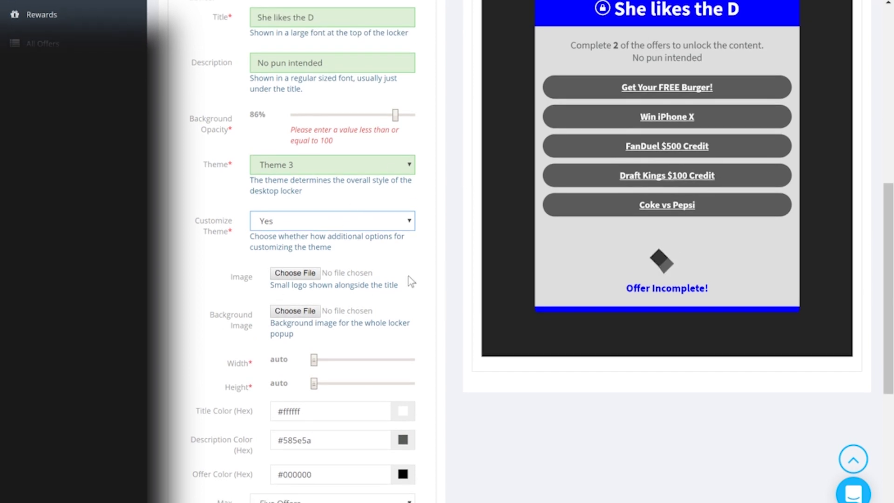
pyautogui.scroll(4, 404, 283)
pyautogui.scroll(-5, 404, 283)
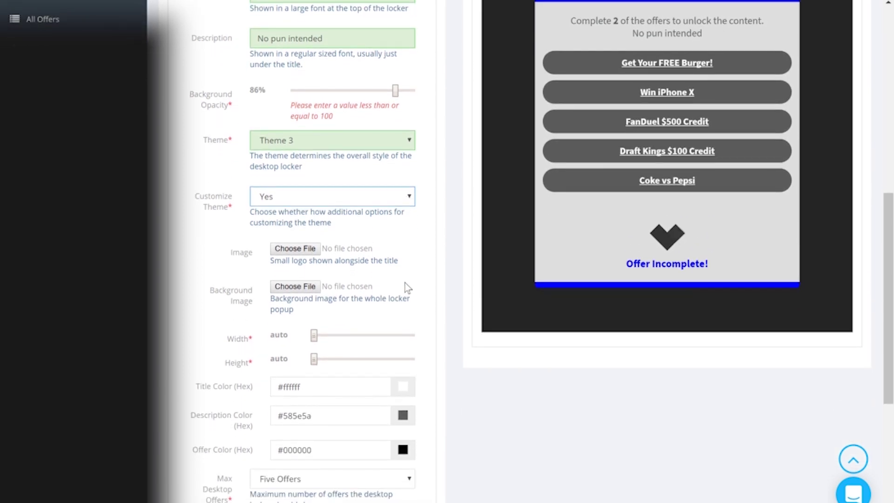
pyautogui.scroll(-1, 405, 283)
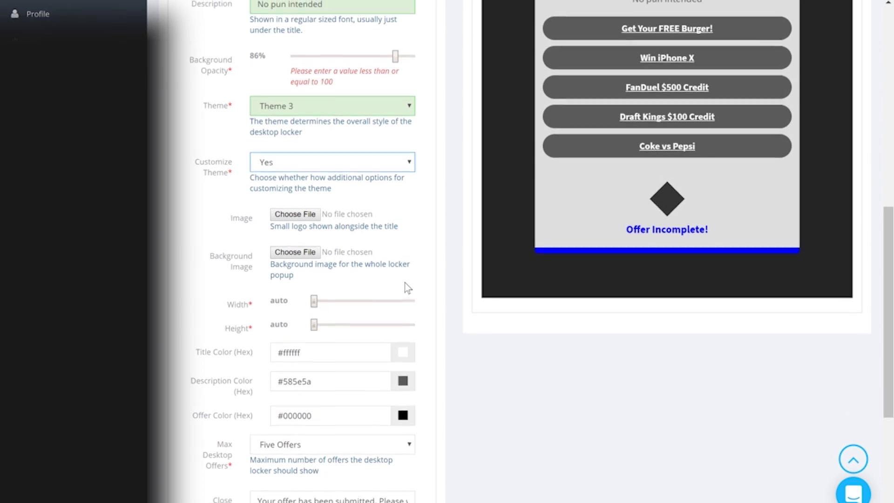
pyautogui.scroll(-1, 404, 283)
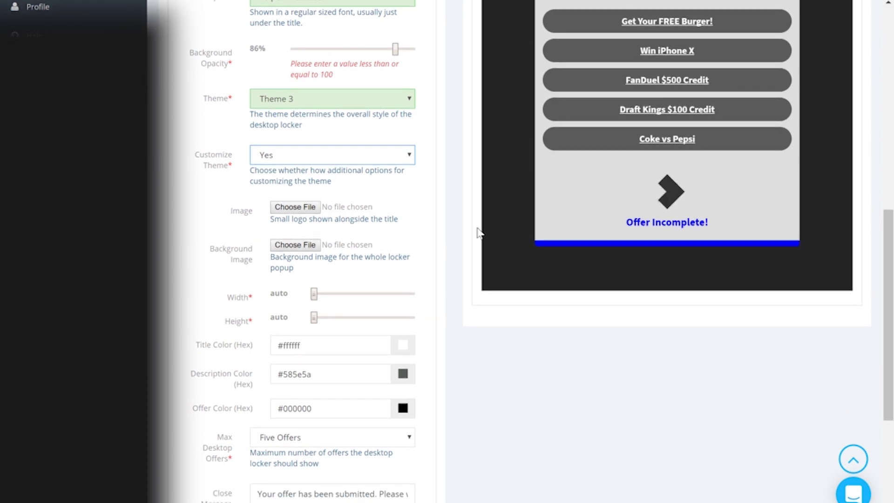
pyautogui.scroll(3, 479, 230)
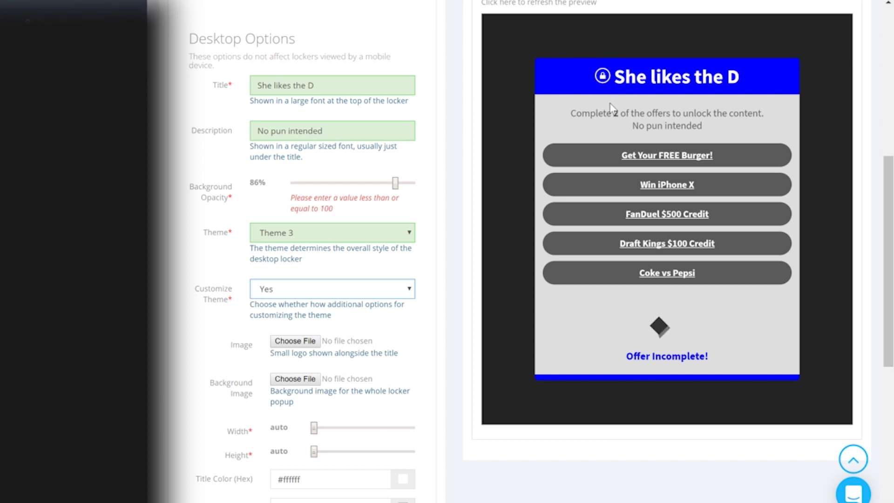
pyautogui.scroll(-3, 610, 107)
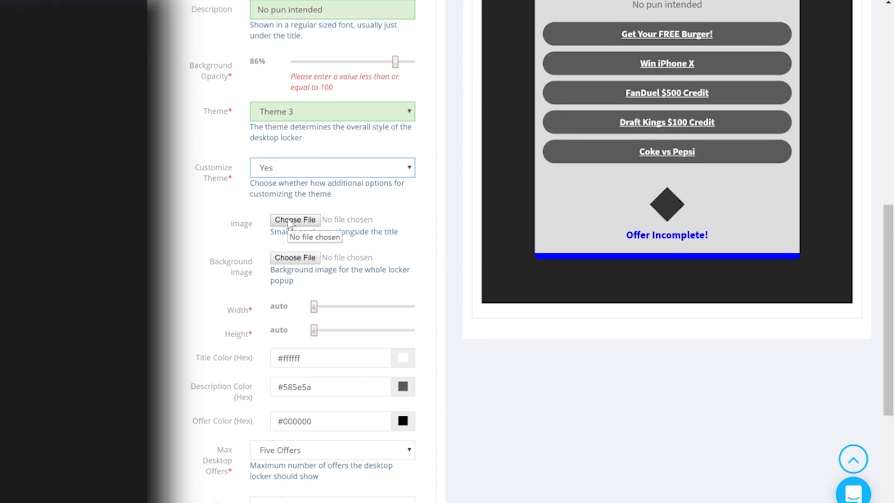
pyautogui.scroll(2, 525, 298)
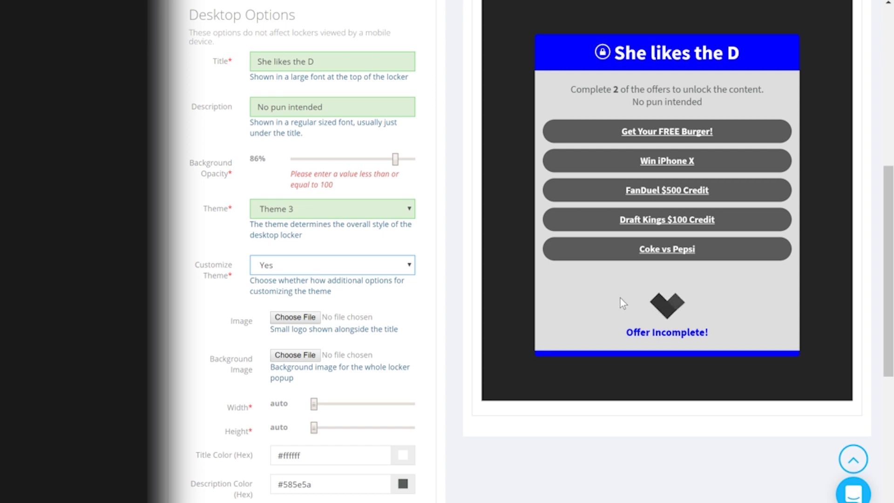
# Set the desktop locker's title color to the pink #f80b78 and check the title in the preview.
pyautogui.scroll(-3, 426, 365)
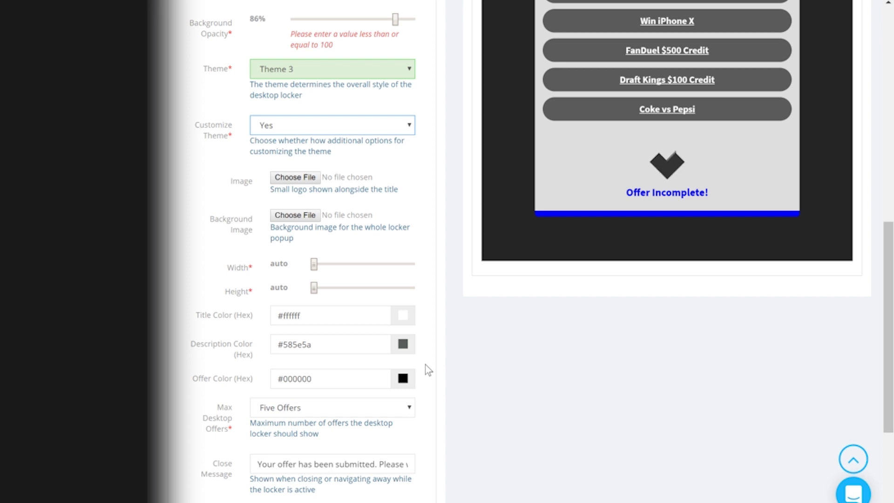
pyautogui.scroll(-1, 425, 364)
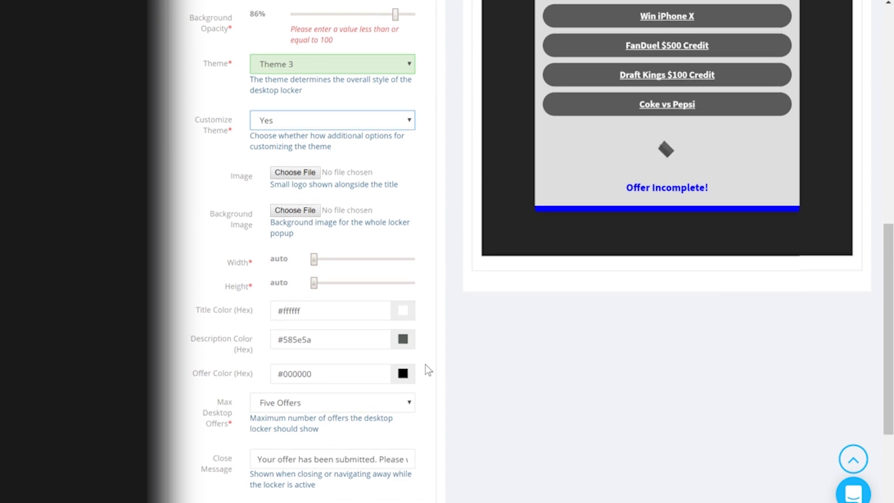
pyautogui.click(403, 312)
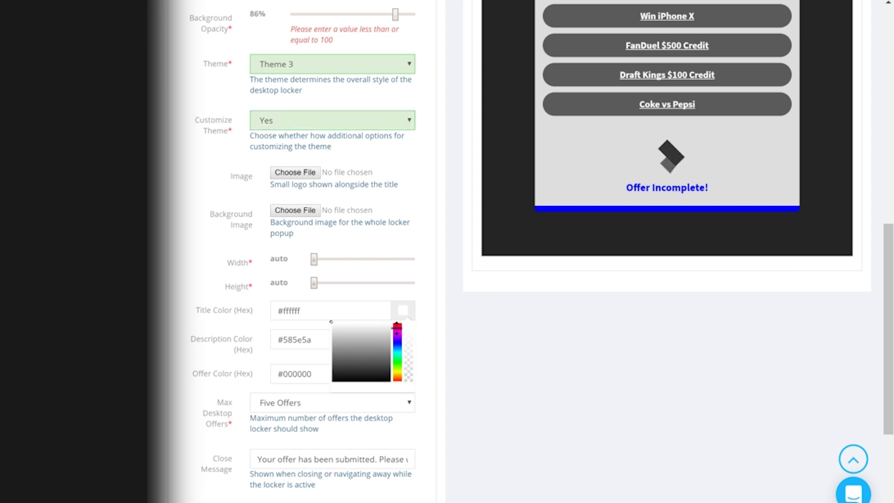
pyautogui.click(397, 329)
pyautogui.click(388, 323)
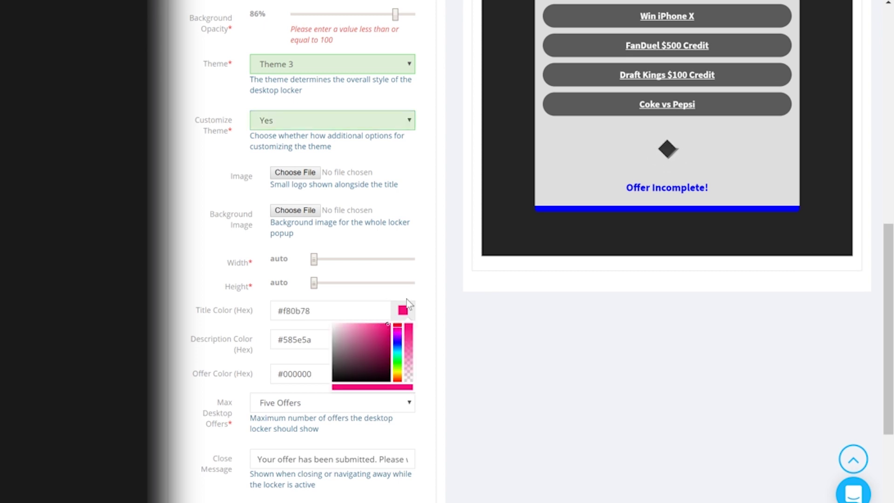
pyautogui.click(423, 290)
pyautogui.scroll(4, 423, 303)
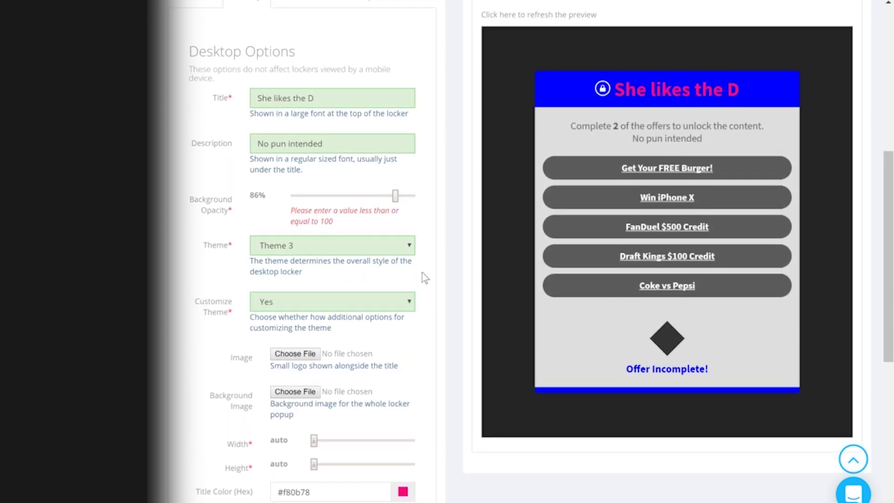
# Set the desktop locker's description color to #ee0161 and check the description in the preview.
pyautogui.scroll(-5, 422, 272)
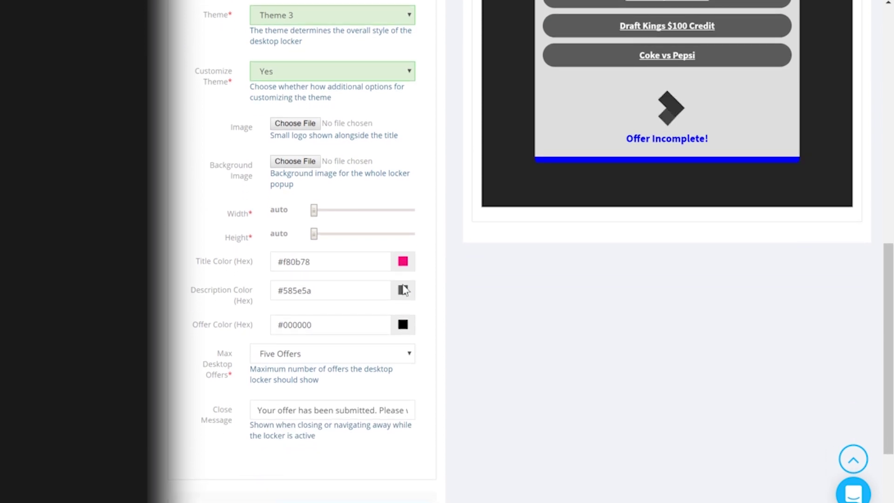
pyautogui.click(403, 289)
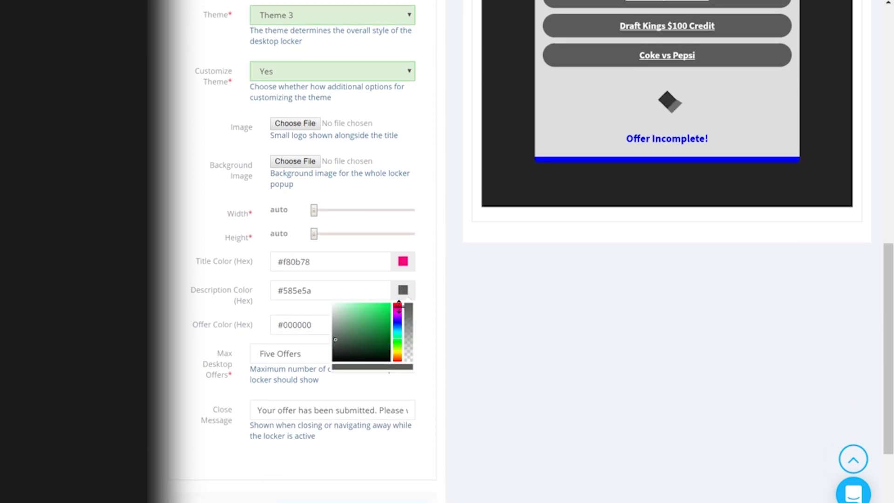
pyautogui.click(399, 305)
pyautogui.click(391, 306)
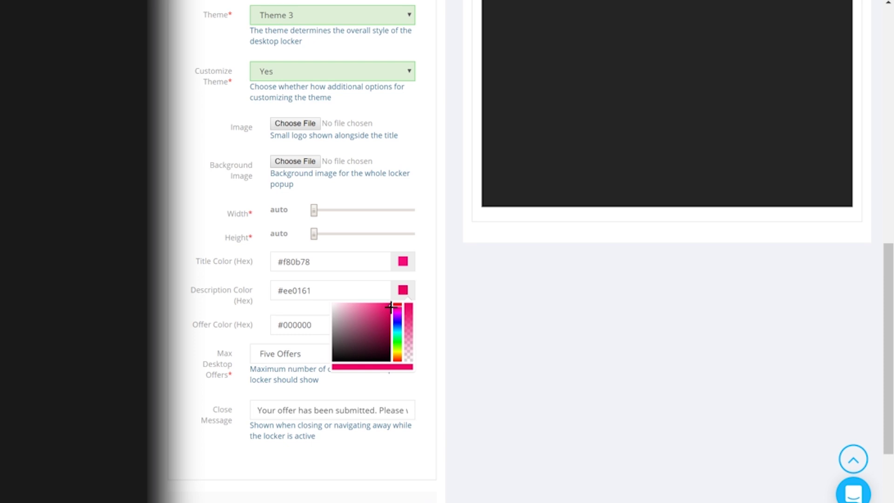
pyautogui.click(427, 295)
pyautogui.scroll(5, 423, 319)
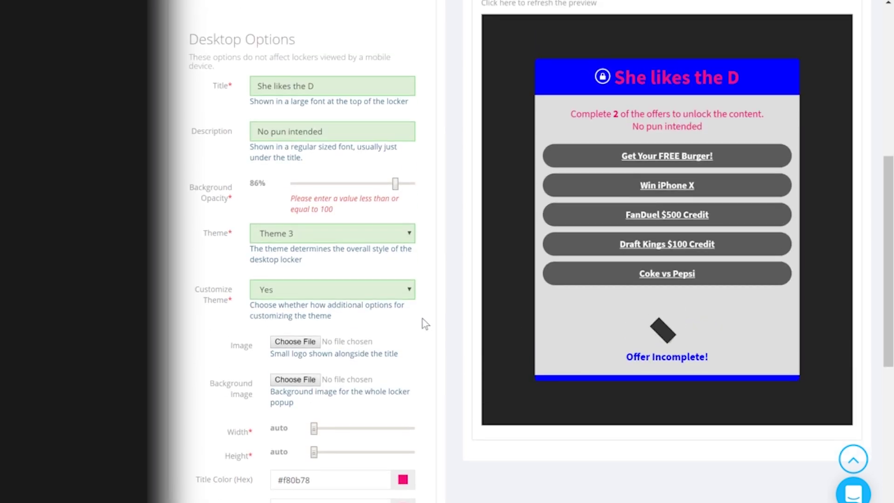
# Open the offer color picker, look over the offers in the desktop preview, and close the picker.
pyautogui.scroll(-3, 423, 318)
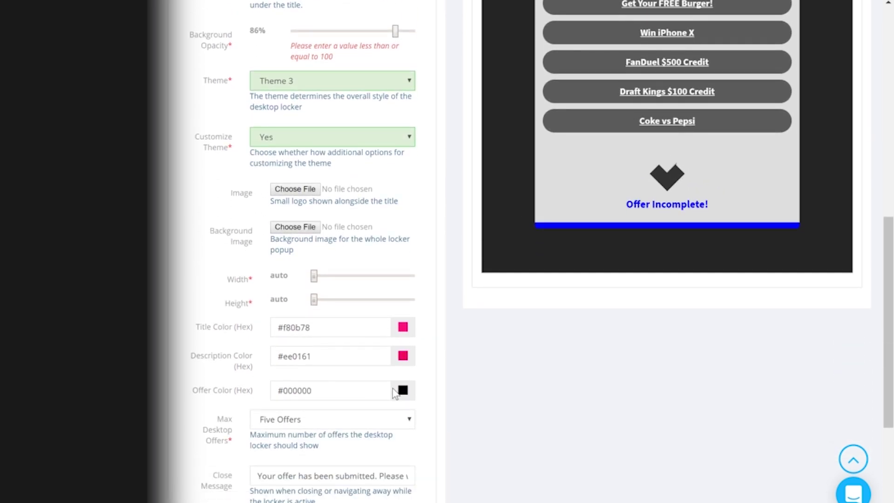
pyautogui.click(401, 392)
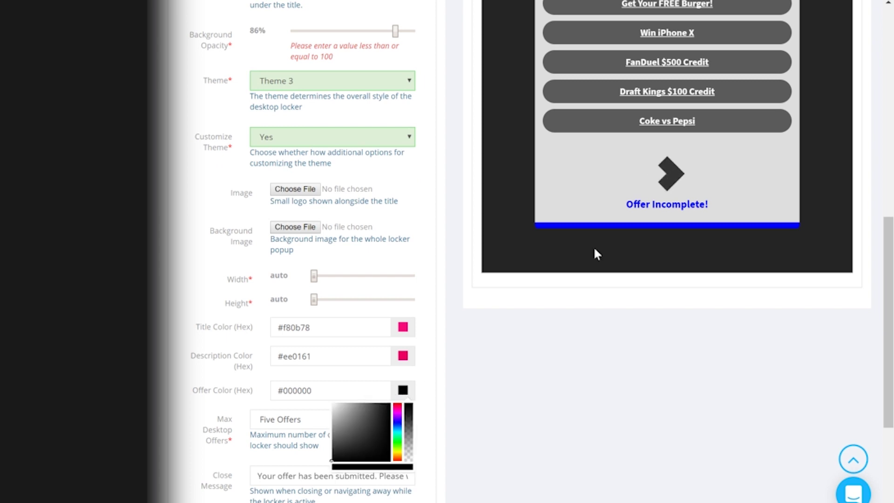
pyautogui.scroll(2, 634, 197)
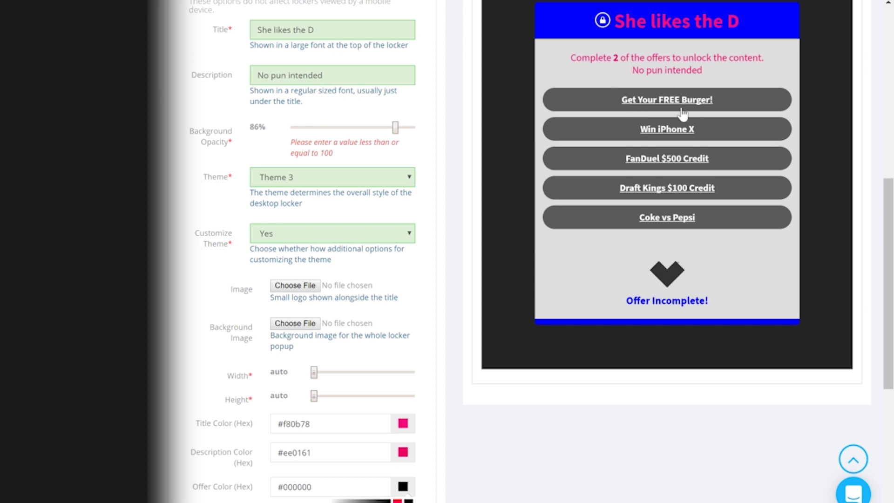
pyautogui.scroll(1, 536, 198)
pyautogui.scroll(-5, 535, 198)
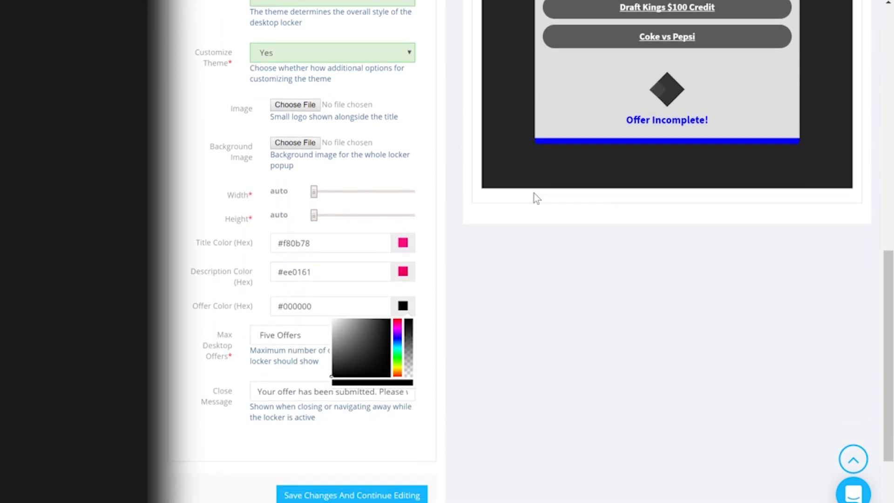
pyautogui.click(426, 279)
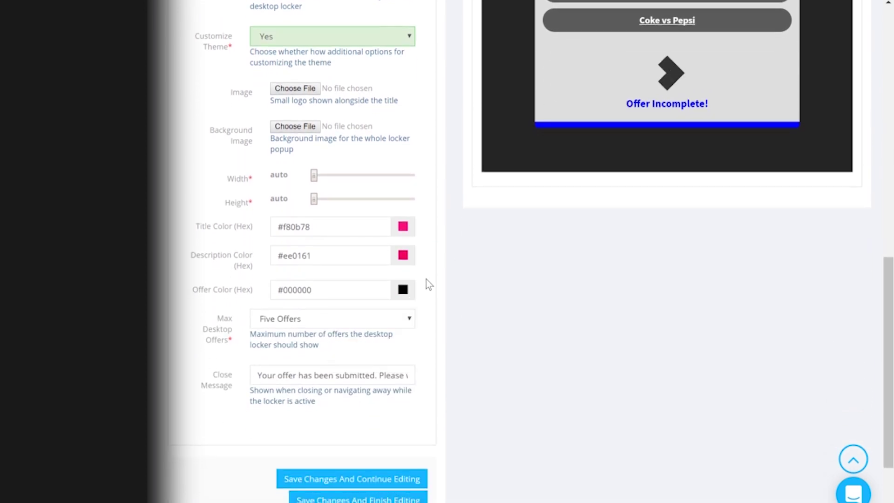
# Preview the desktop locker with a maximum of Three Offers, and return the maximum to Five Offers.
pyautogui.scroll(-1, 427, 276)
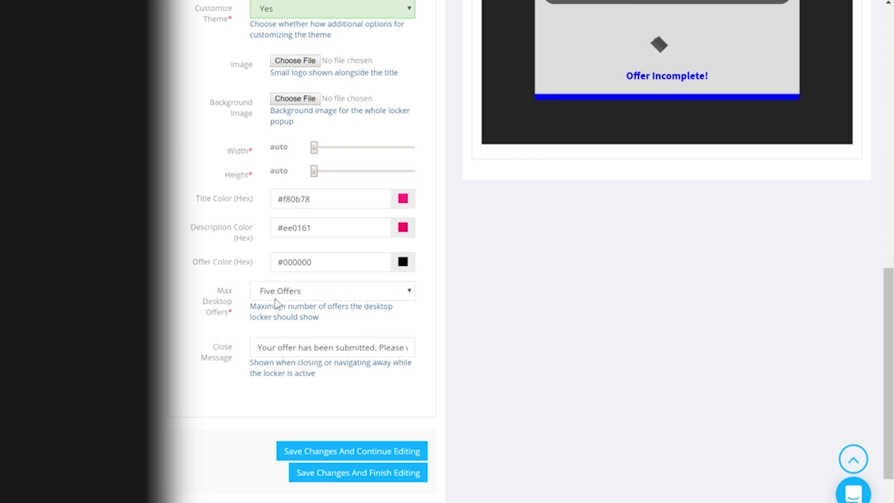
pyautogui.click(303, 293)
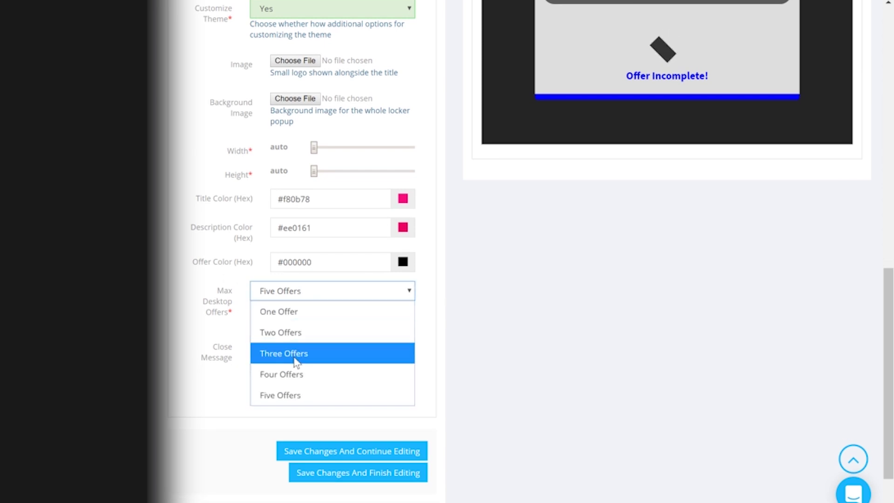
pyautogui.click(350, 353)
pyautogui.scroll(4, 423, 376)
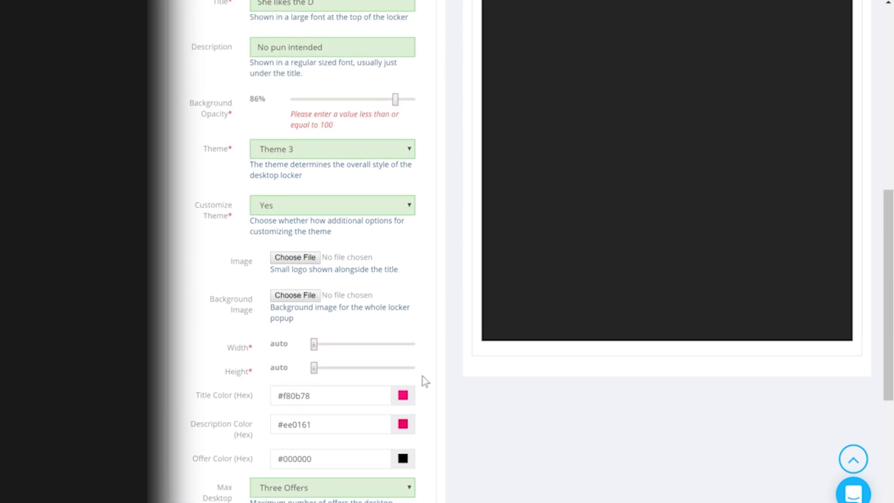
pyautogui.scroll(-2, 423, 376)
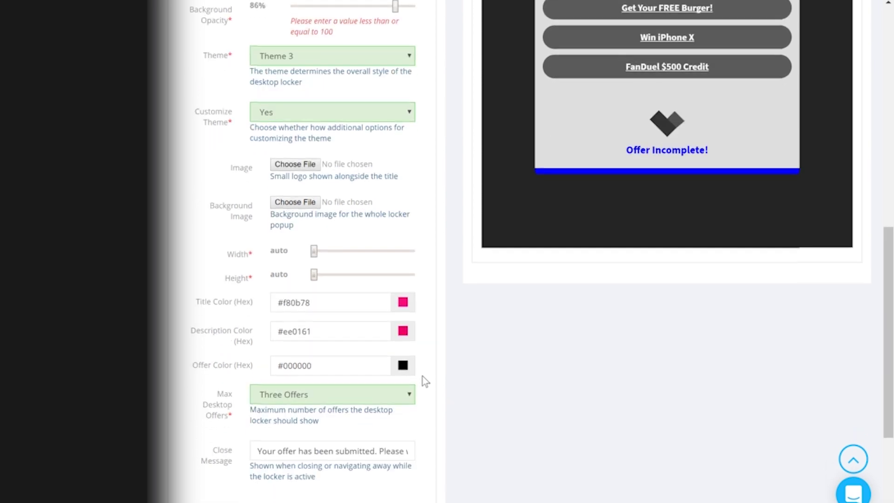
pyautogui.click(351, 393)
pyautogui.click(289, 497)
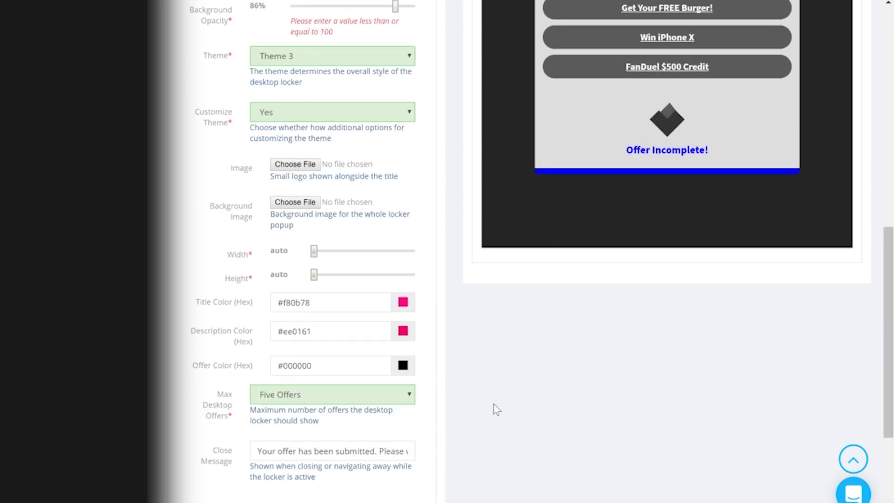
# Highlight the desktop locker's close message text and look back over the desktop options.
pyautogui.scroll(-2, 219, 407)
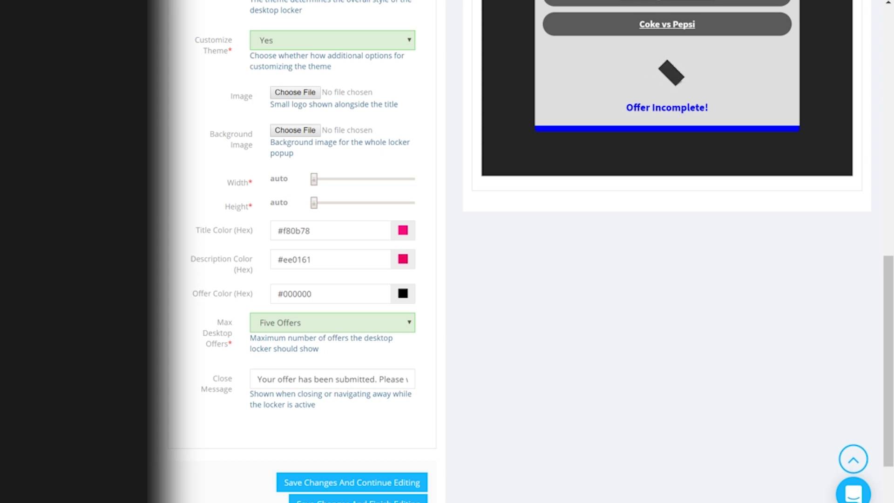
pyautogui.moveTo(257, 379); pyautogui.dragTo(457, 373)
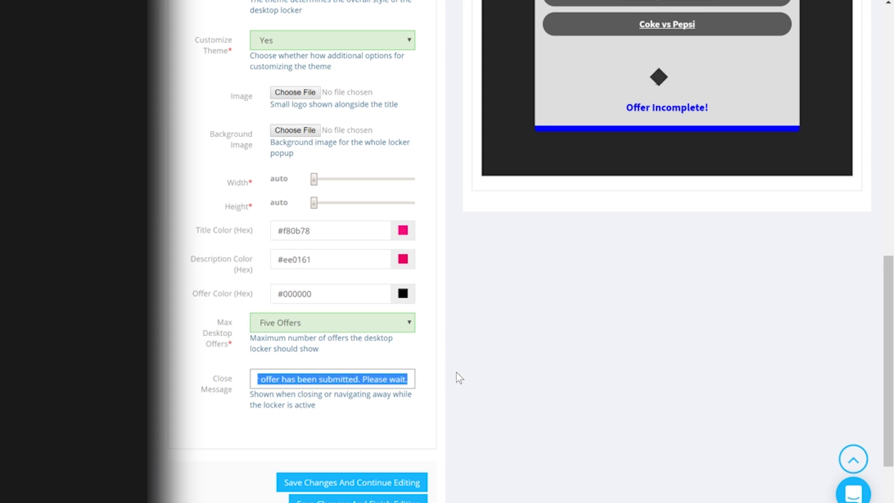
pyautogui.scroll(3, 436, 402)
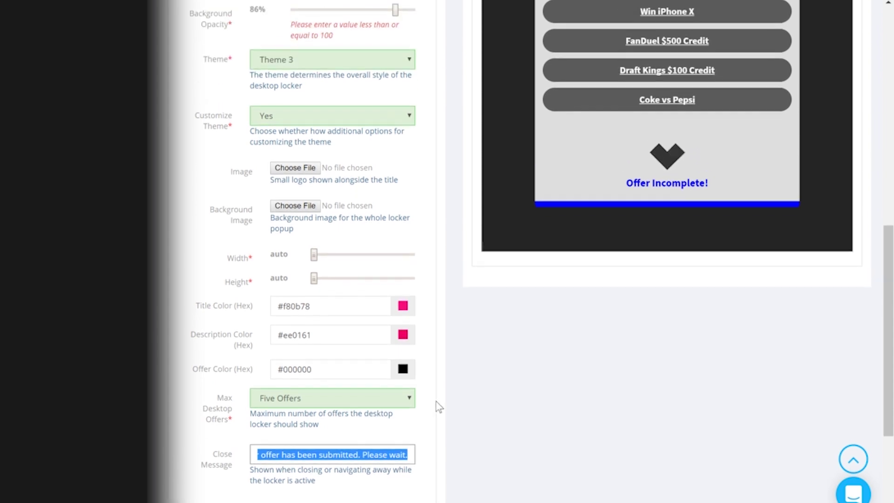
pyautogui.scroll(4, 434, 410)
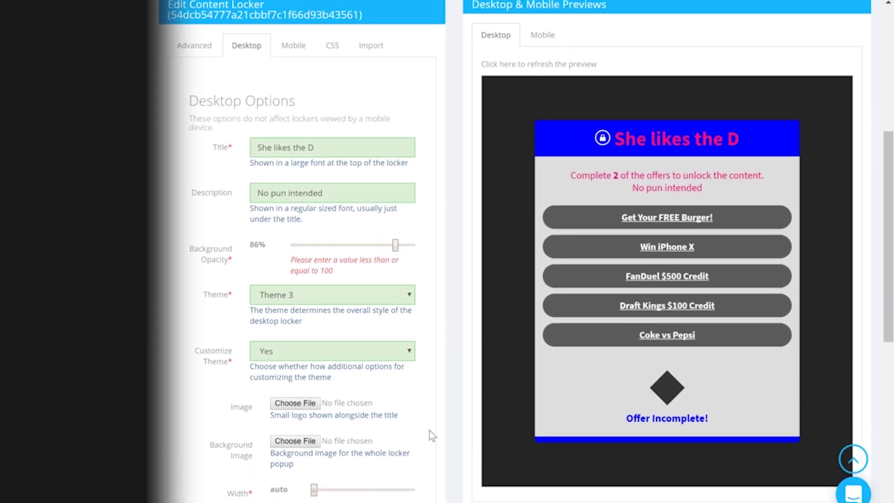
pyautogui.scroll(1, 430, 430)
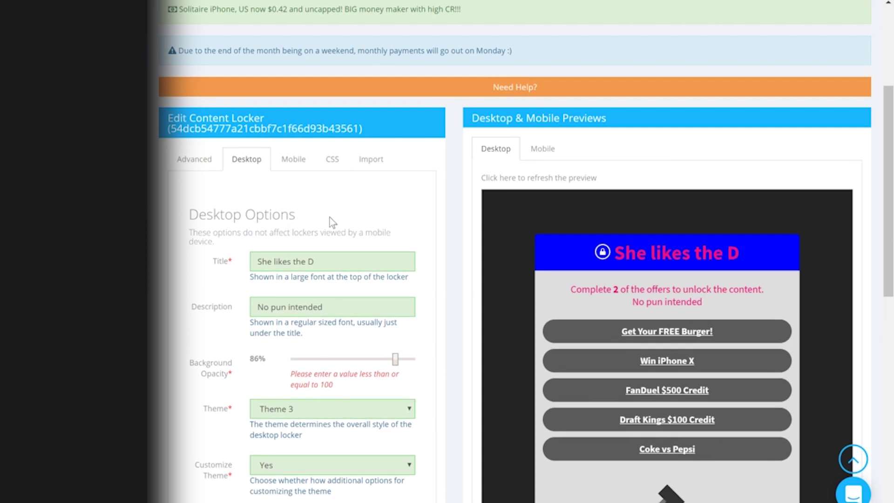
# Open the mobile options and set the mobile locker's title to "She Likes The E".
pyautogui.click(299, 157)
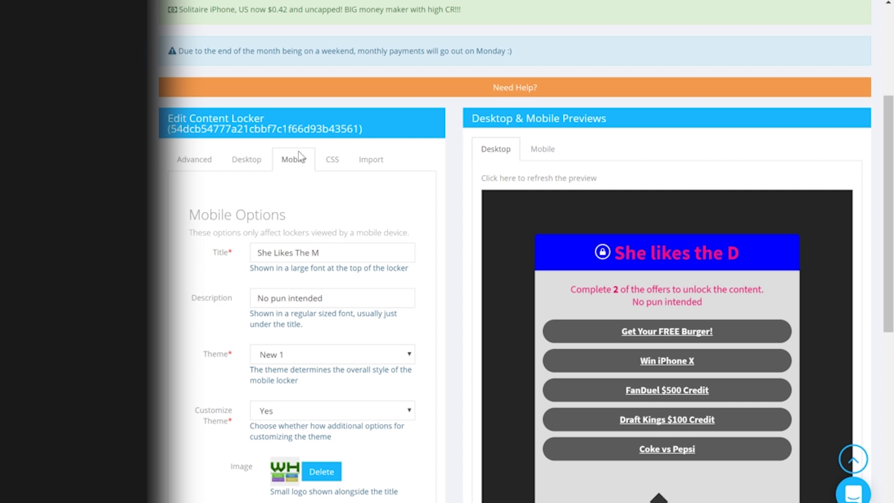
pyautogui.scroll(-1, 301, 158)
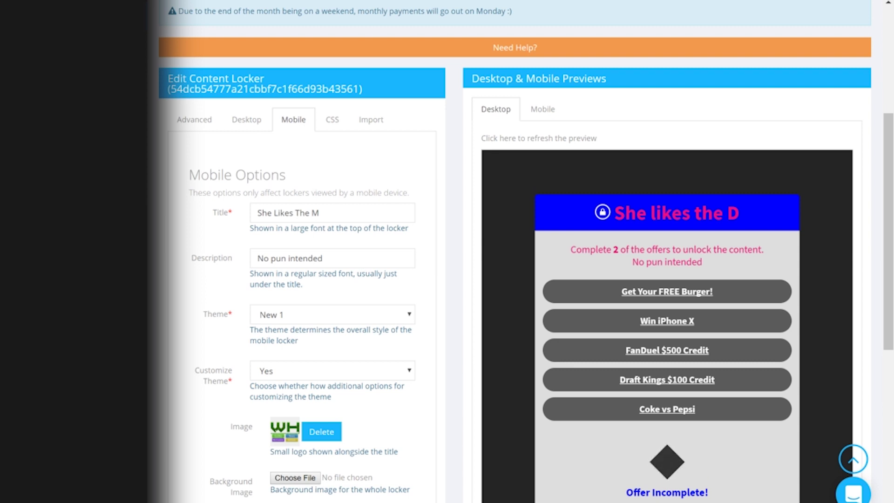
pyautogui.click(319, 213)
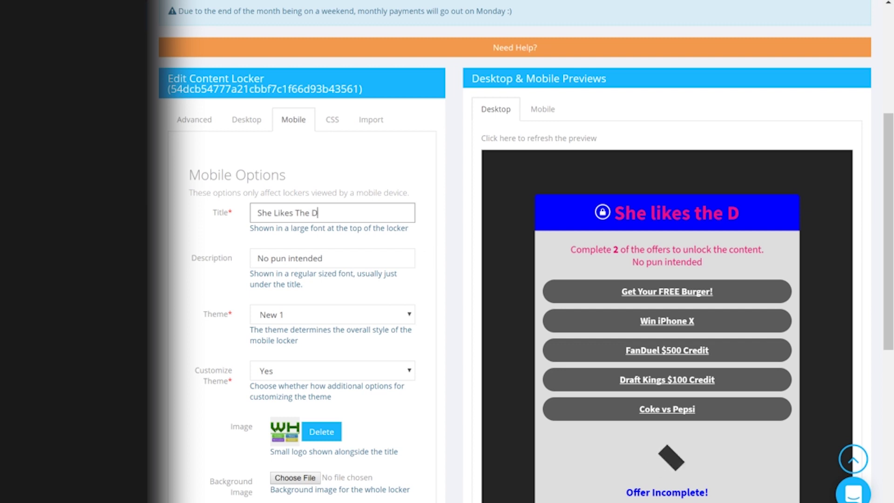
pyautogui.click(426, 242)
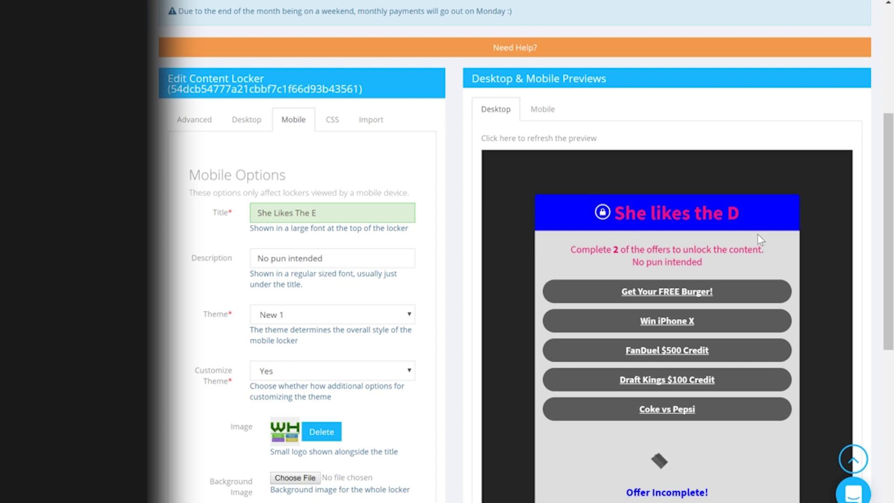
# Show the mobile preview and set the mobile locker's title to "She Likes The M".
pyautogui.scroll(-1, 578, 247)
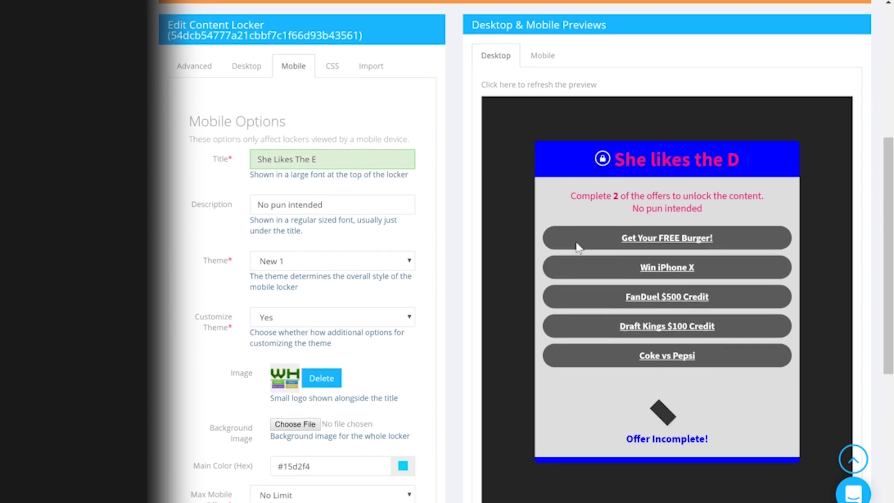
pyautogui.scroll(1, 577, 242)
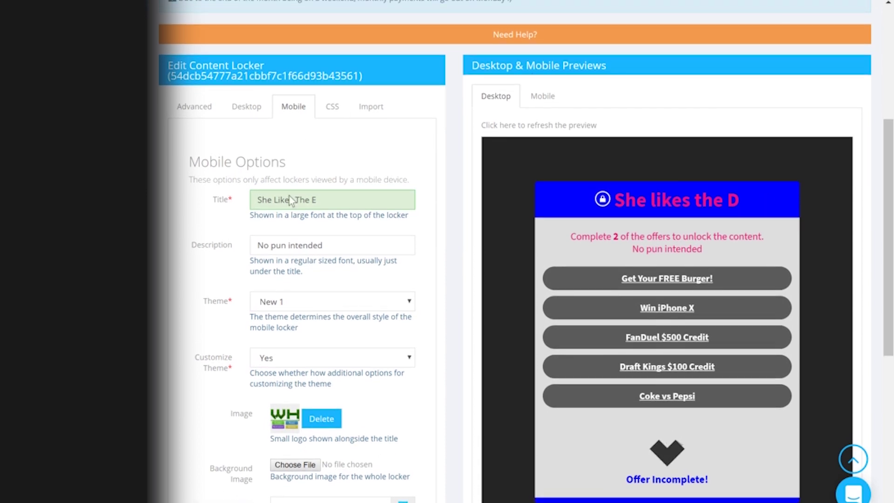
pyautogui.click(539, 101)
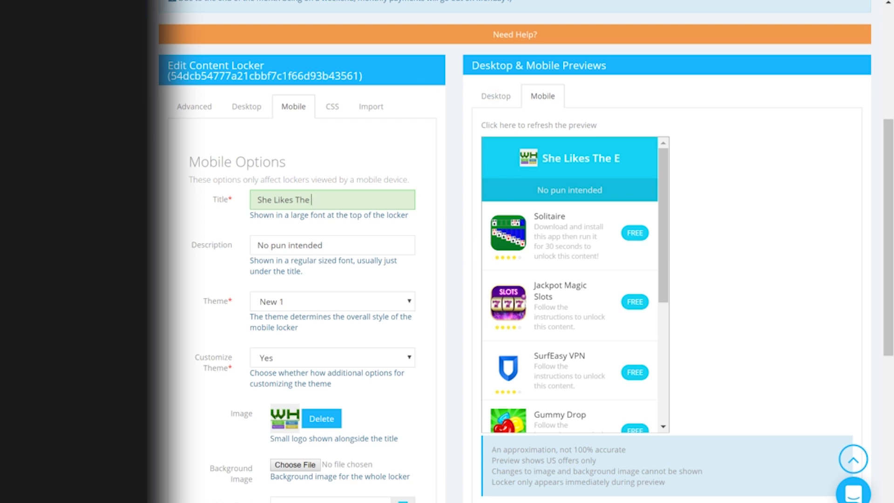
pyautogui.press('BackSpace')
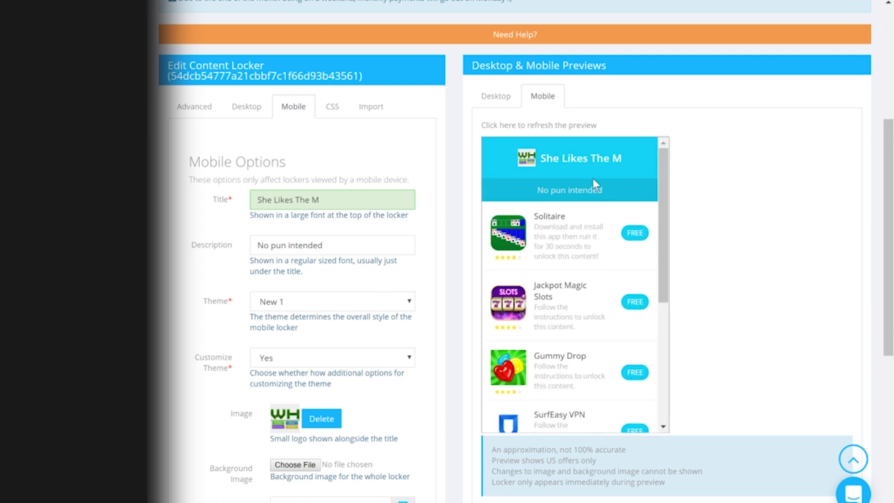
# Look over the mobile theme choices and select New 1.
pyautogui.scroll(-2, 319, 211)
pyautogui.click(320, 212)
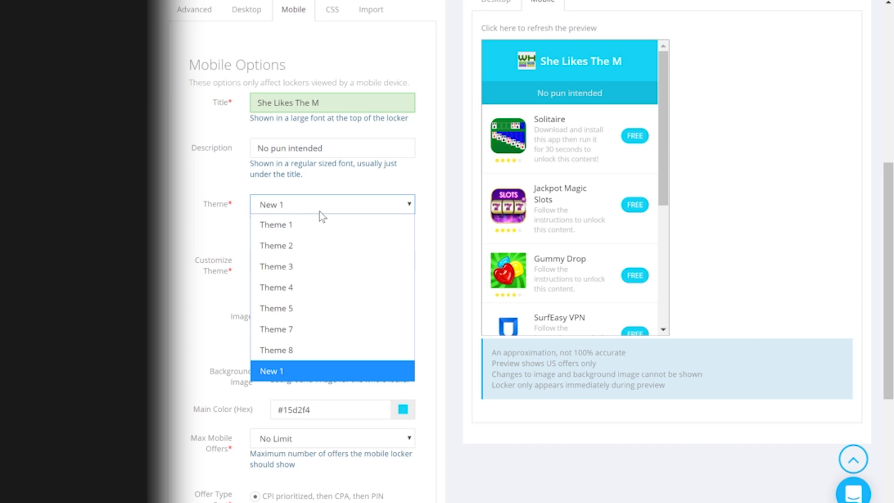
pyautogui.click(325, 371)
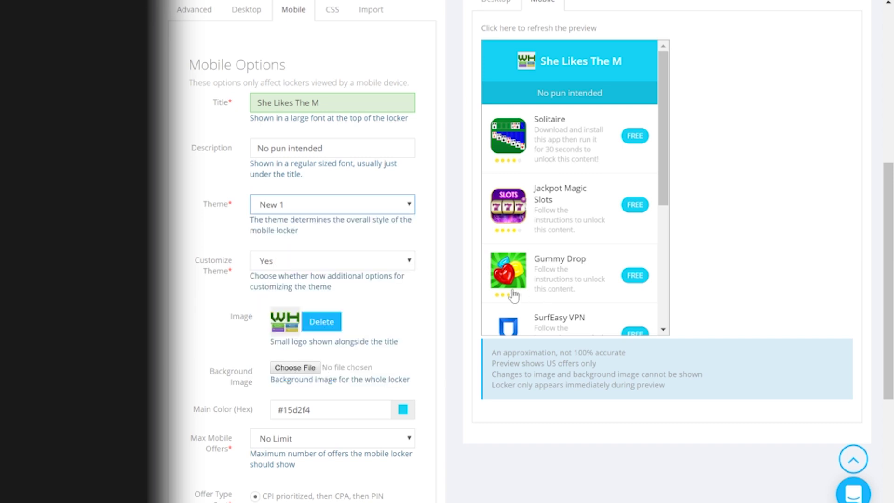
# Set the mobile locker's main color to the blue #153ef4 and compare the mobile and desktop previews.
pyautogui.scroll(-1, 438, 327)
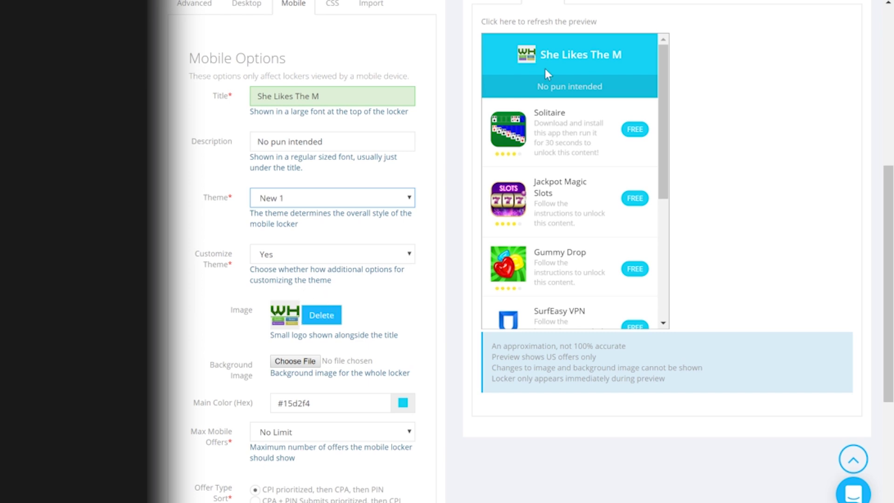
pyautogui.scroll(-2, 412, 311)
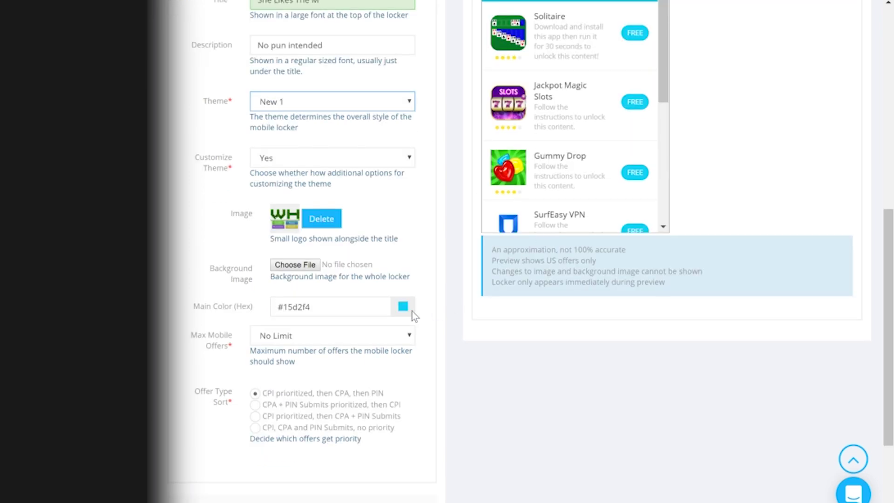
pyautogui.click(405, 308)
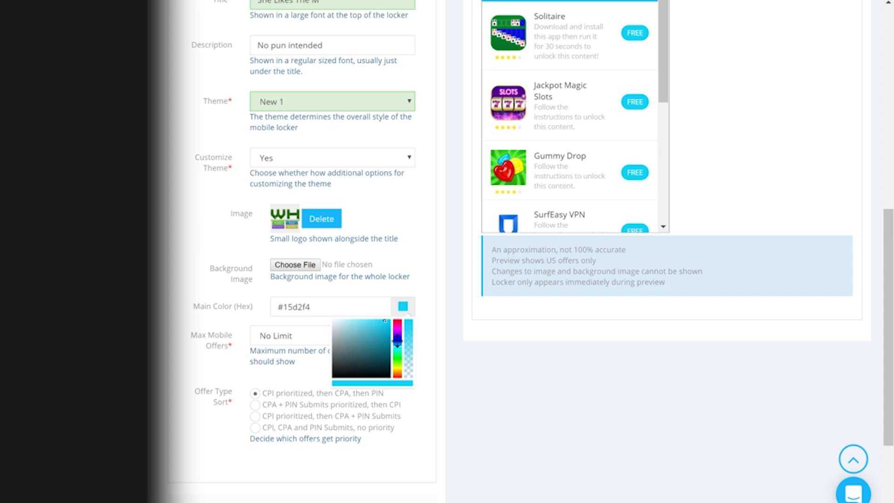
pyautogui.moveTo(397, 343); pyautogui.dragTo(397, 334)
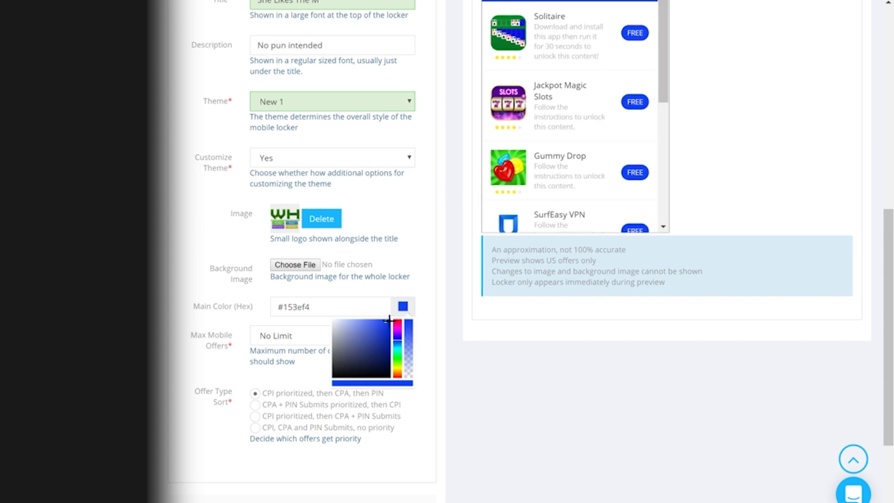
pyautogui.click(424, 249)
pyautogui.scroll(3, 424, 248)
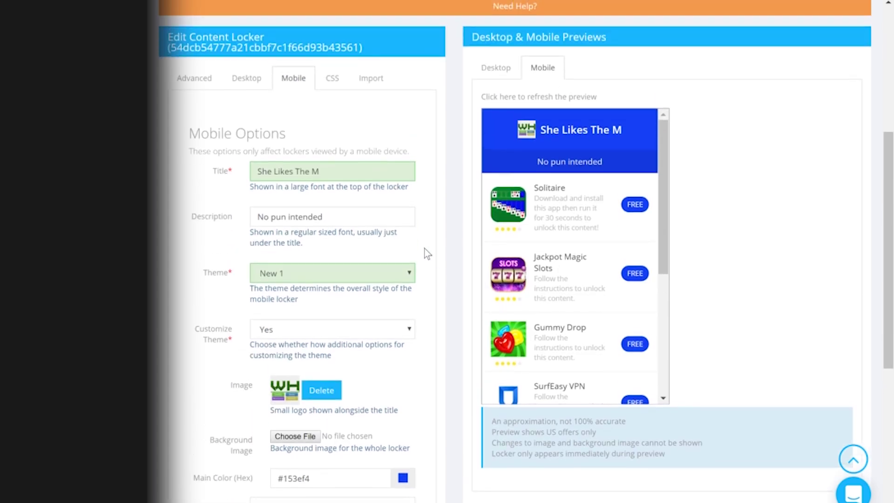
pyautogui.click(499, 49)
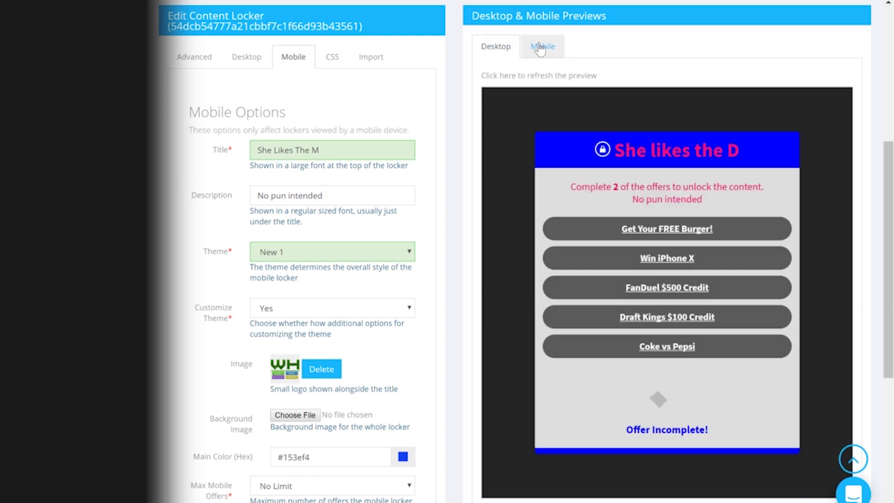
pyautogui.click(541, 46)
# Set the mobile offer type sort to CPA + PIN Submits prioritized, then CPI, and check the offer order in the mobile preview.
pyautogui.scroll(-5, 455, 320)
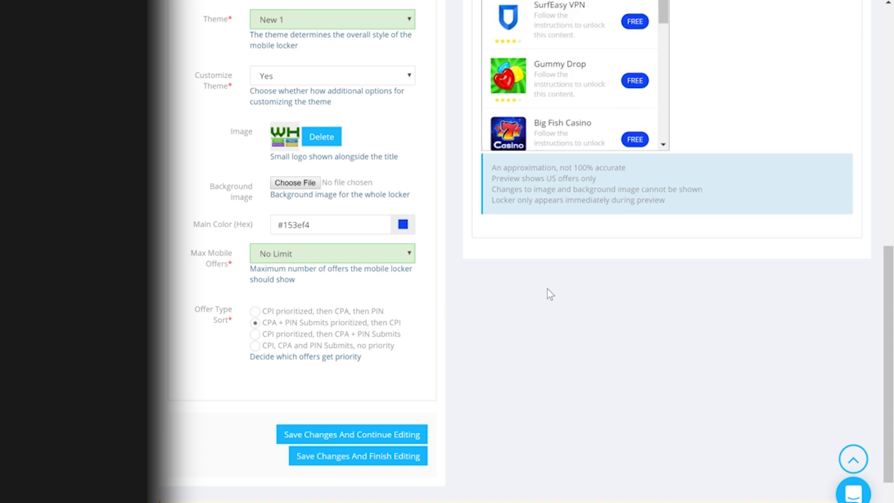
pyautogui.scroll(3, 548, 290)
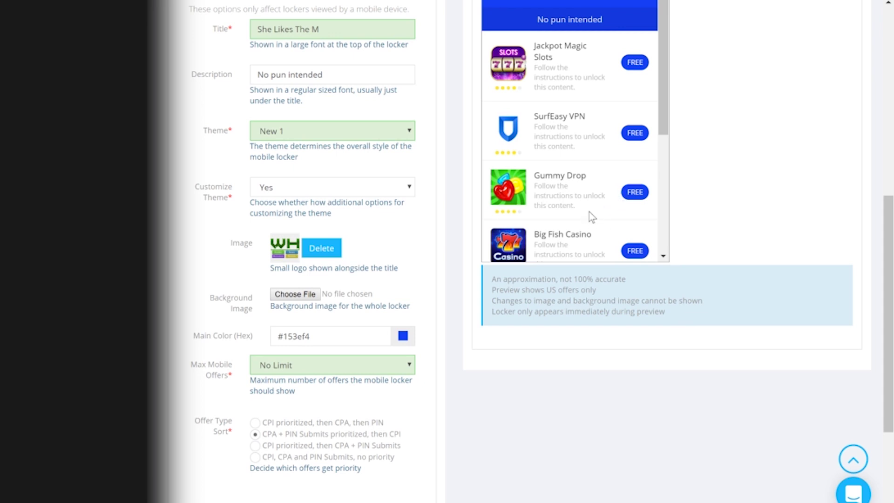
pyautogui.scroll(-2, 556, 186)
pyautogui.scroll(8, 555, 184)
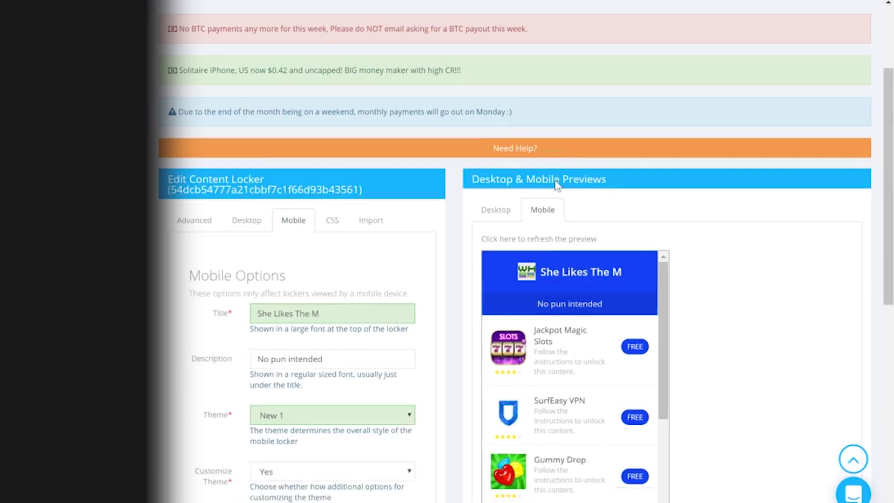
pyautogui.scroll(-10, 689, 261)
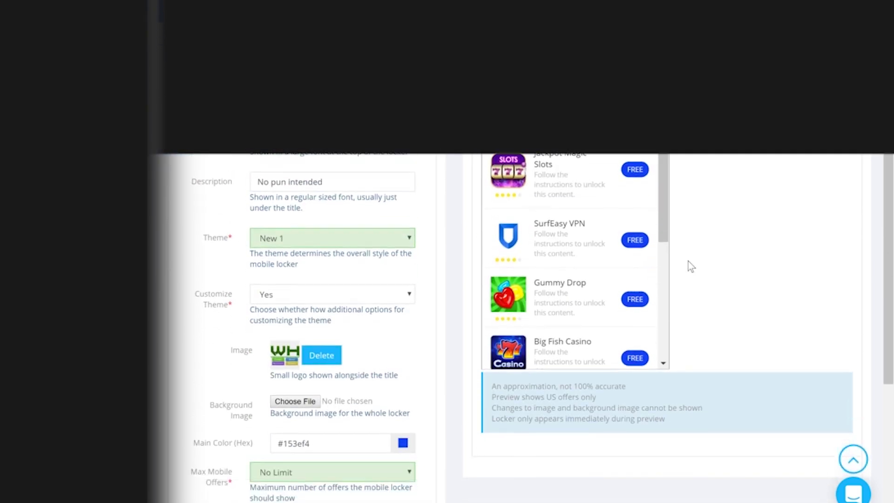
pyautogui.scroll(2, 688, 261)
pyautogui.scroll(-4, 688, 261)
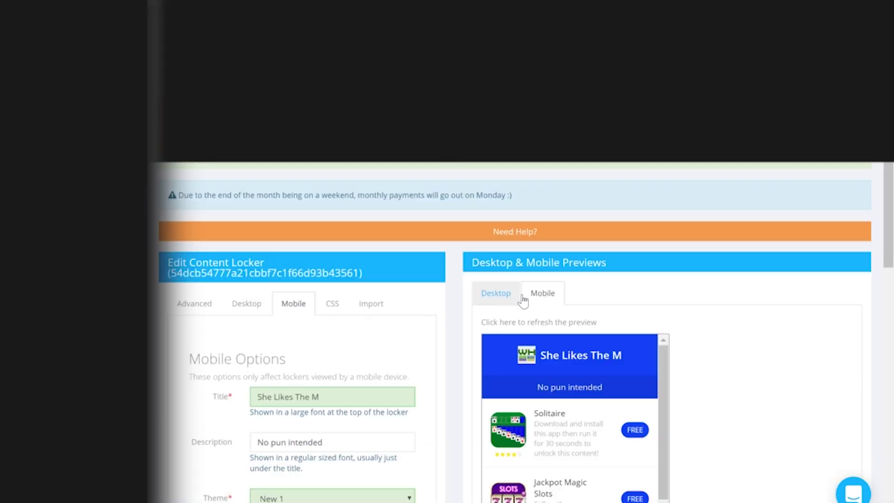
# Examine the mobile locker preview from its header through the offer list to the completion footer.
pyautogui.scroll(-5, 546, 343)
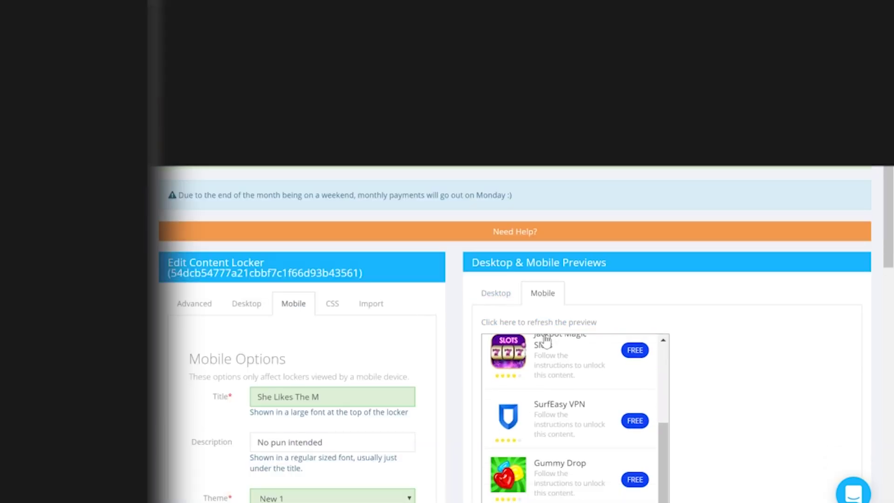
pyautogui.scroll(-5, 547, 339)
pyautogui.scroll(5, 546, 339)
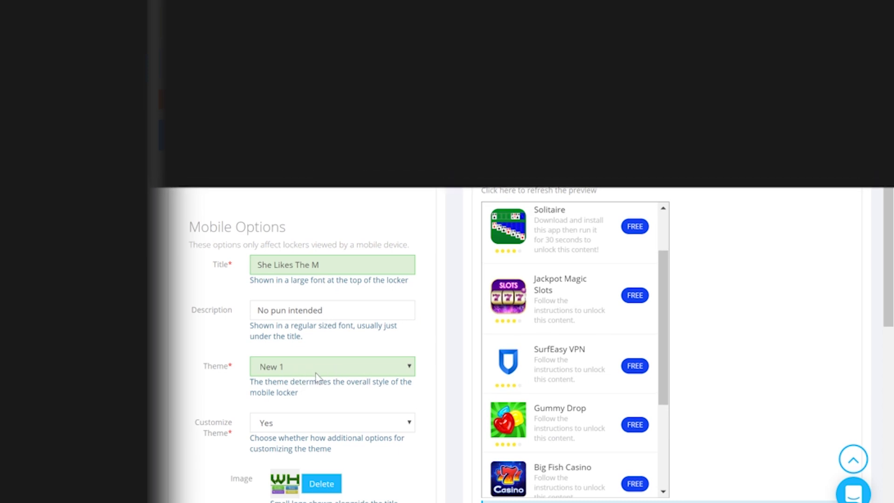
pyautogui.scroll(6, 564, 434)
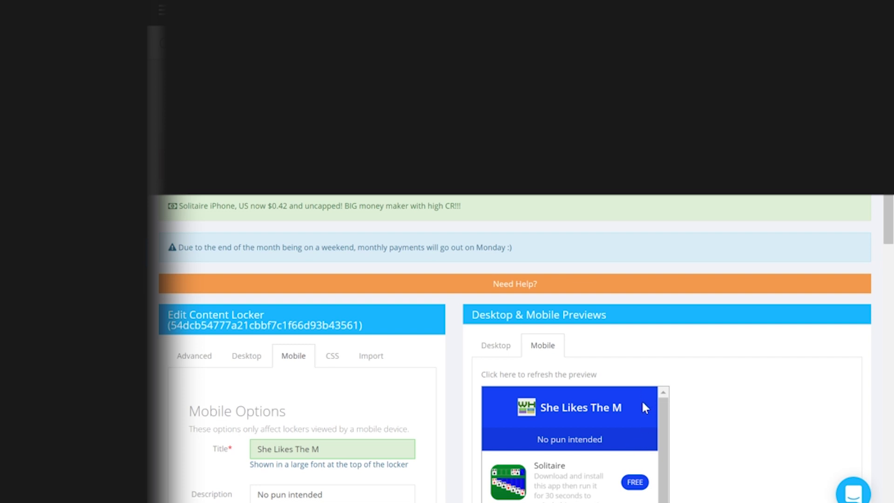
pyautogui.scroll(-3, 720, 421)
pyautogui.scroll(-3, 720, 421)
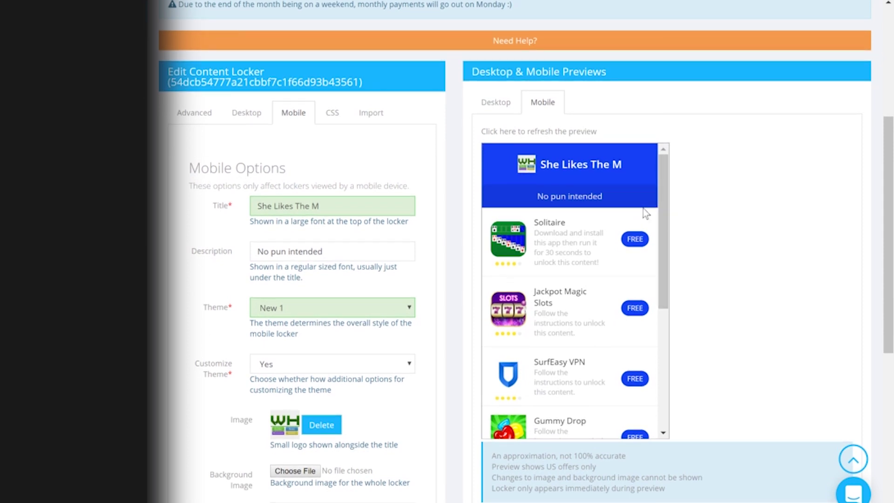
pyautogui.scroll(-6, 644, 209)
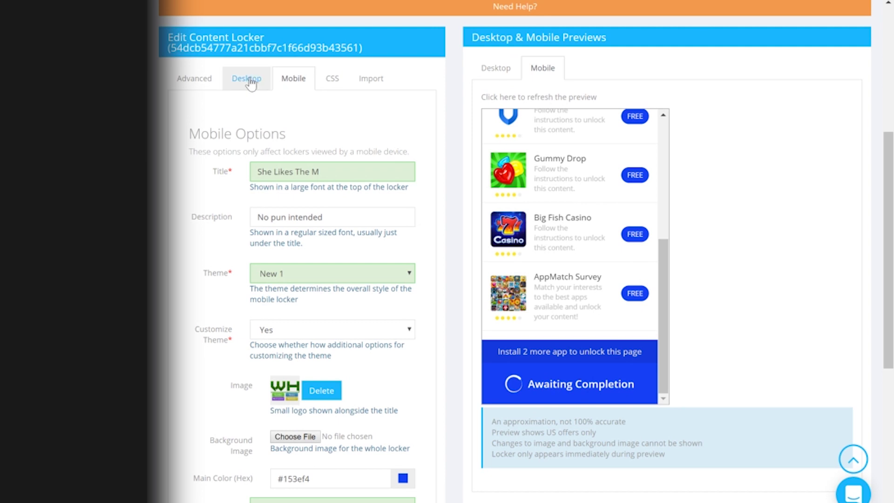
# With the desktop preview shown, open the locker's custom CSS and inspect the preview's header element in the browser's developer tools.
pyautogui.click(252, 82)
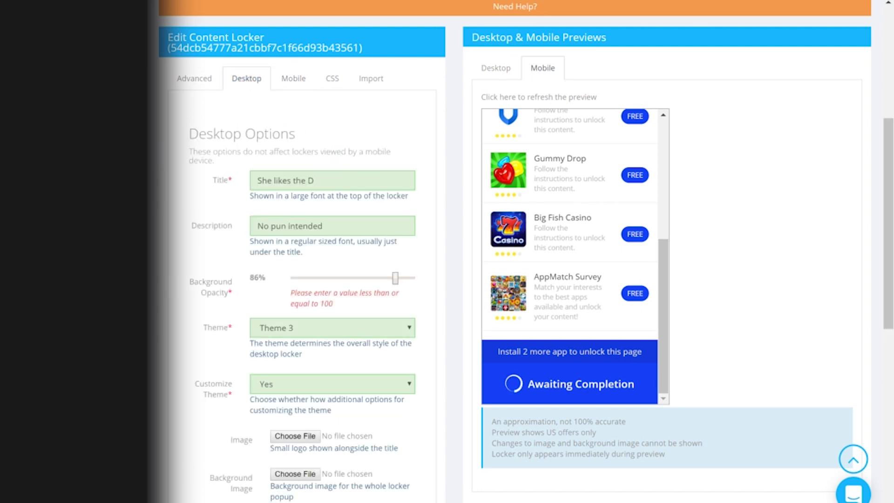
pyautogui.click(500, 68)
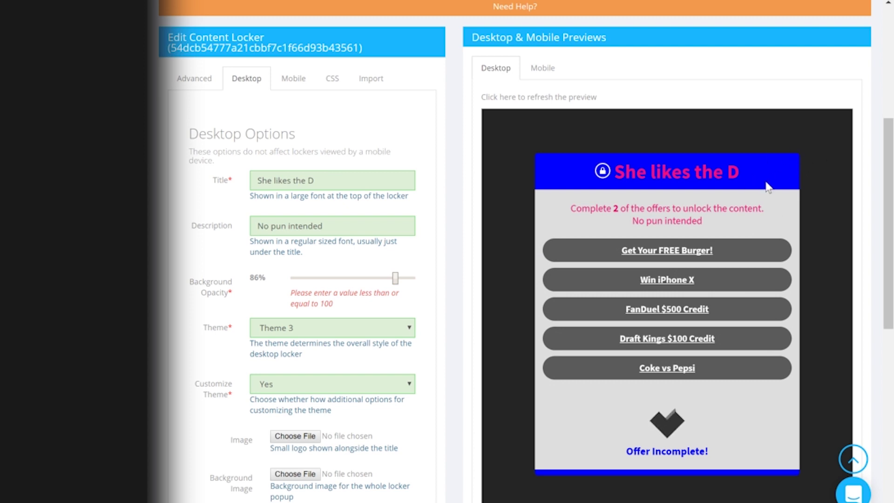
pyautogui.click(322, 79)
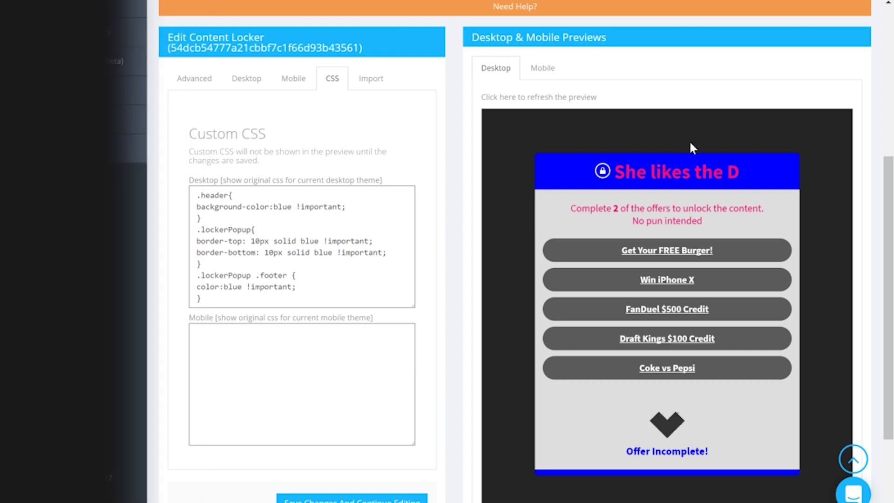
pyautogui.rightClick(565, 173)
pyautogui.click(601, 365)
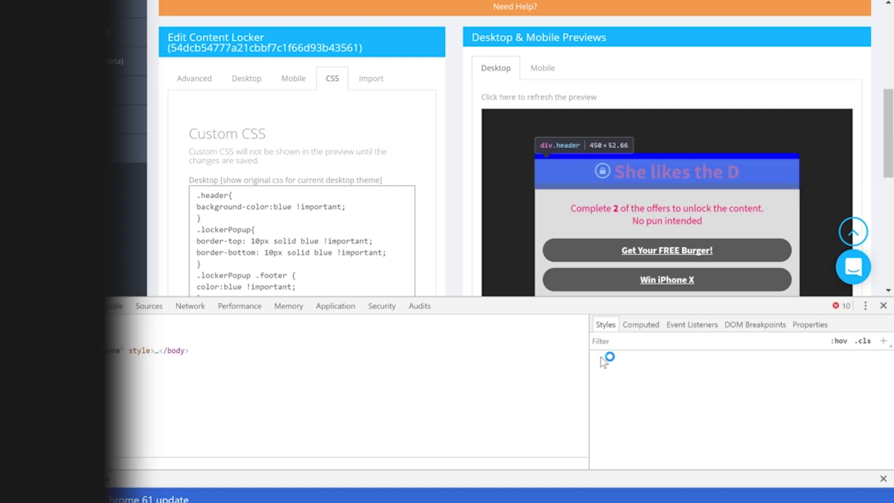
# Compare the custom desktop CSS .header rule with the preview's header element, and expand the header and content elements in the developer tools.
pyautogui.scroll(-3, 513, 149)
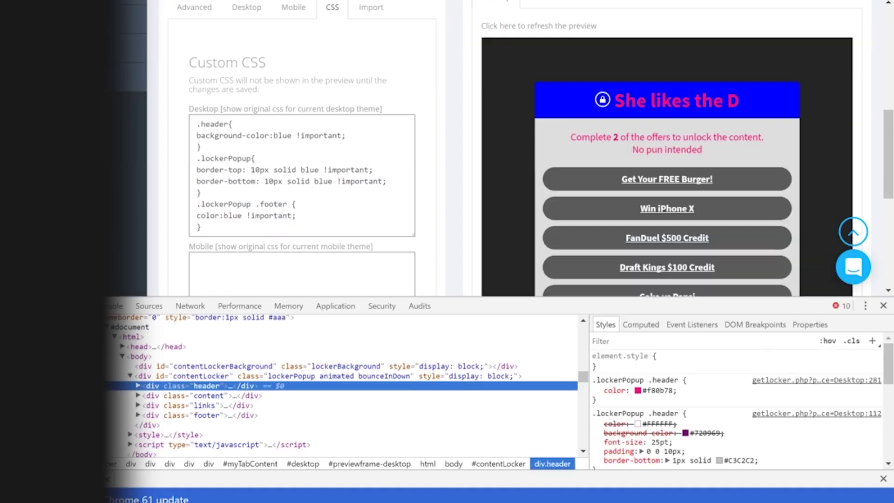
pyautogui.scroll(2, 513, 149)
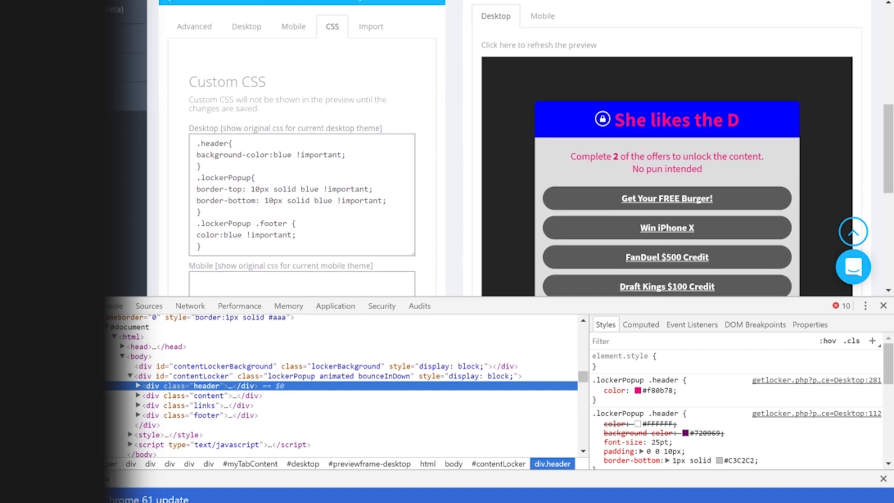
pyautogui.scroll(1, 512, 149)
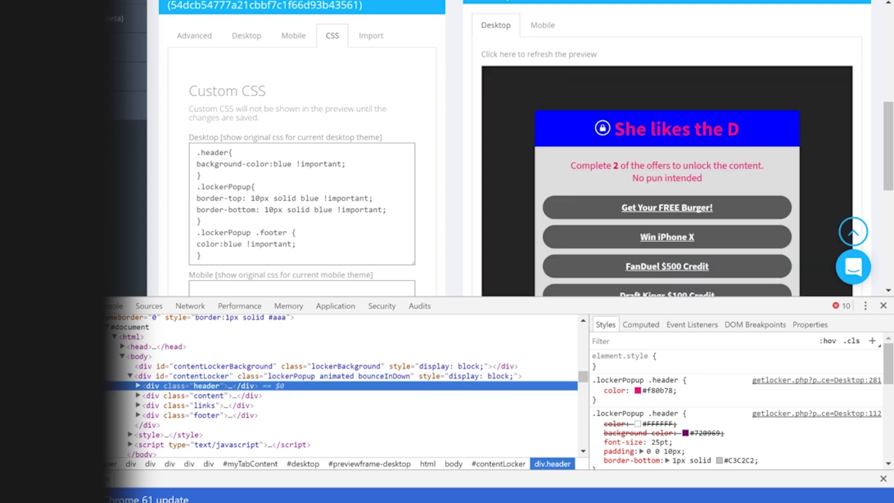
pyautogui.moveTo(196, 152); pyautogui.dragTo(233, 152)
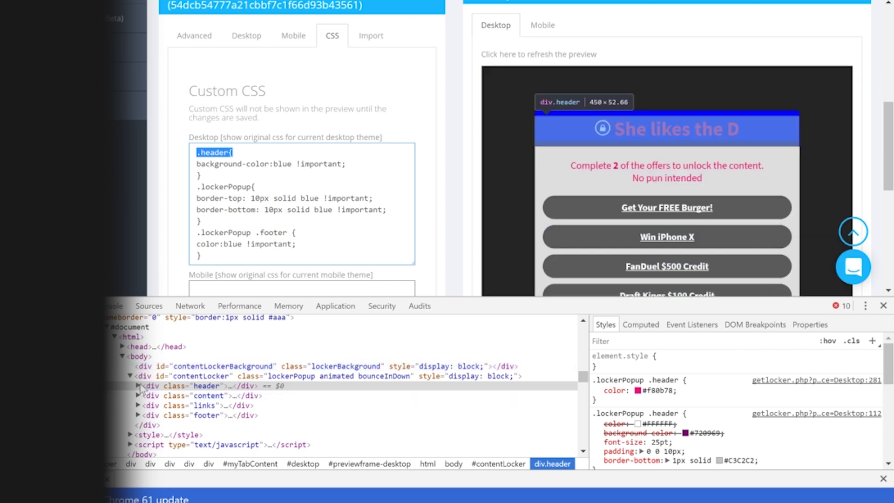
pyautogui.click(138, 386)
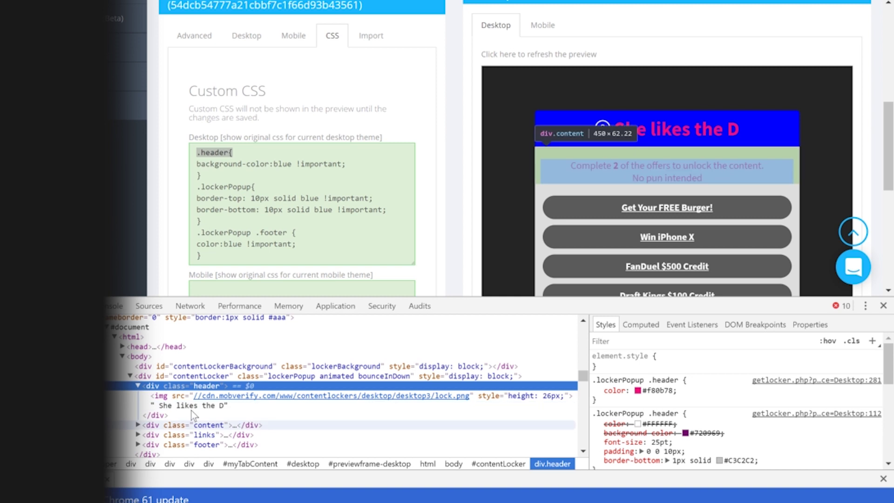
pyautogui.click(138, 425)
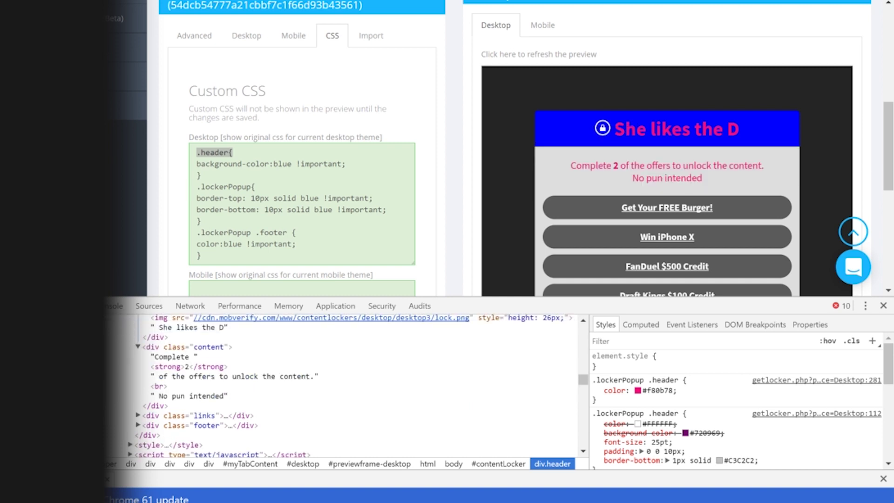
# Inspect the preview popup's top border in the developer tools and match its class to the .lockerPopup rule in the custom desktop CSS.
pyautogui.rightClick(573, 108)
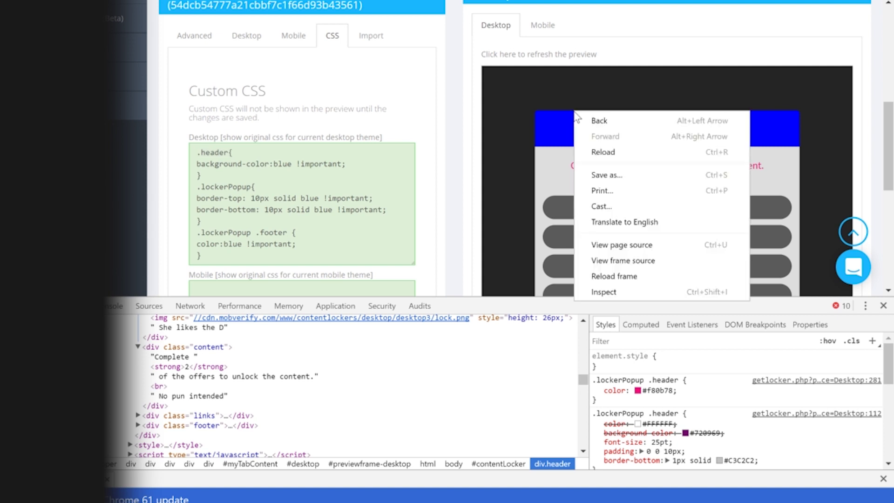
pyautogui.click(609, 292)
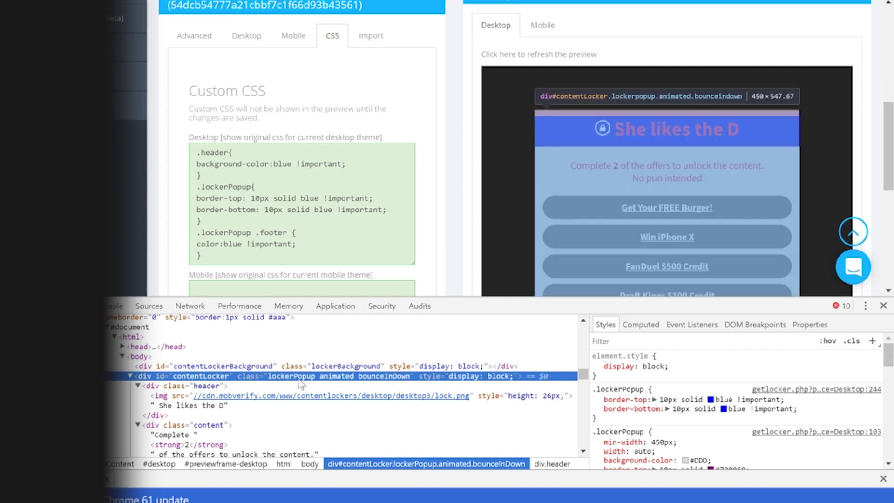
pyautogui.scroll(-1, 279, 196)
pyautogui.doubleClick(226, 169)
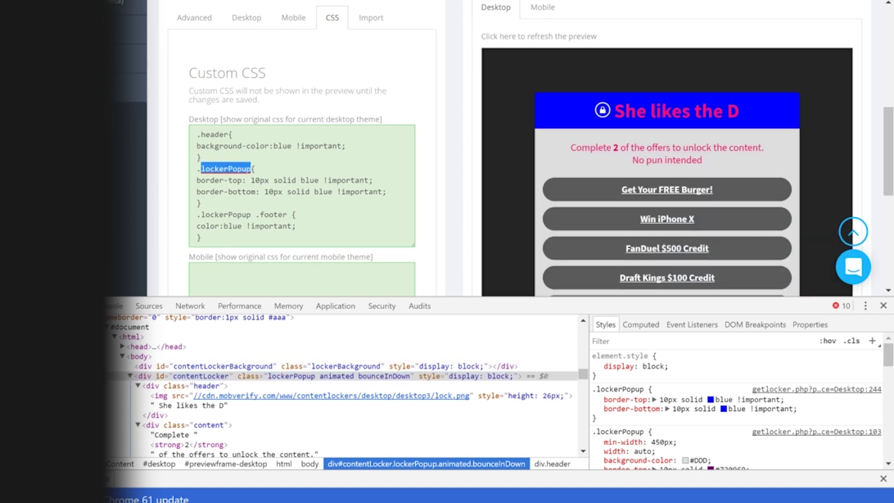
pyautogui.click(197, 169)
pyautogui.click(201, 169)
pyautogui.doubleClick(214, 169)
pyautogui.scroll(-3, 833, 129)
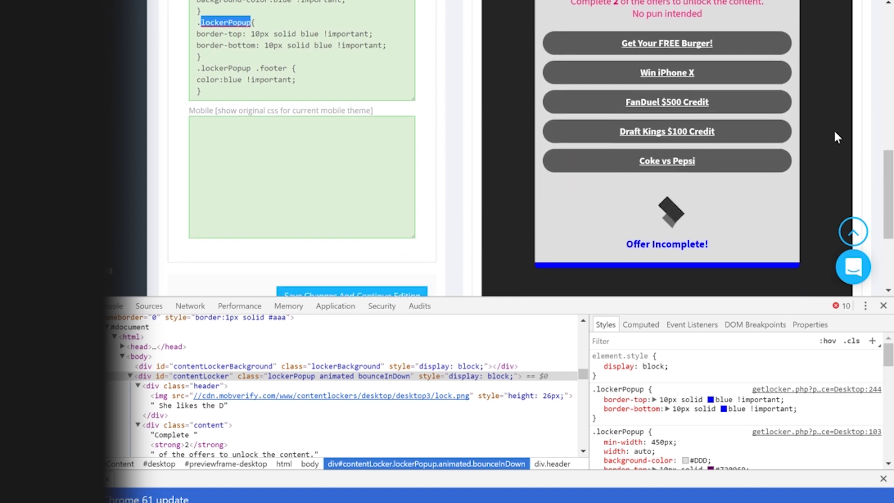
# In the desktop CSS .lockerPopup rule, change the border-top and border-bottom color to white.
pyautogui.scroll(2, 834, 130)
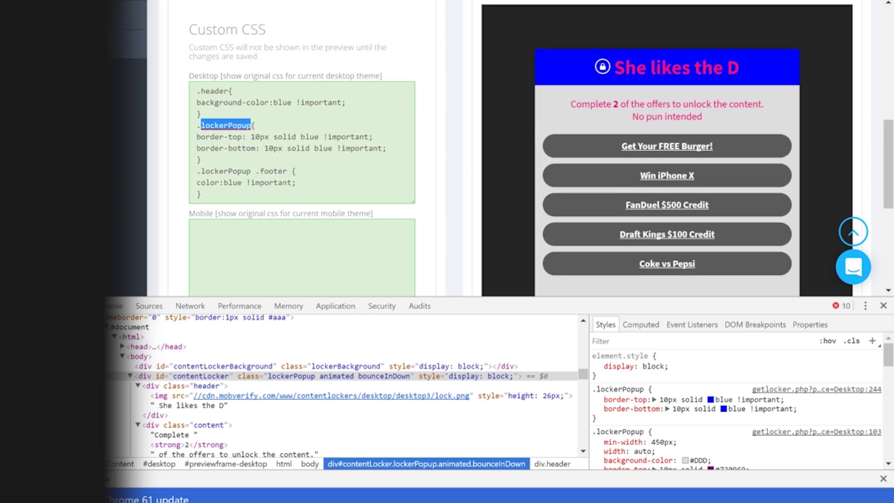
pyautogui.doubleClick(310, 136)
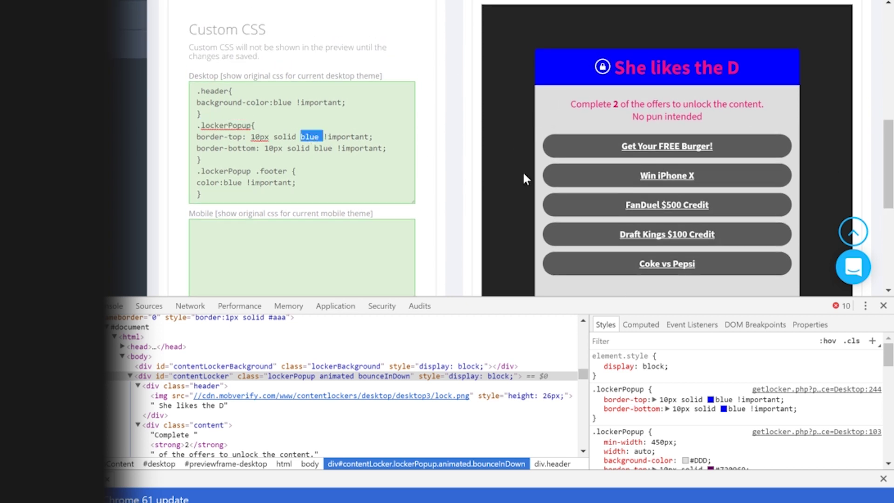
pyautogui.write('white')
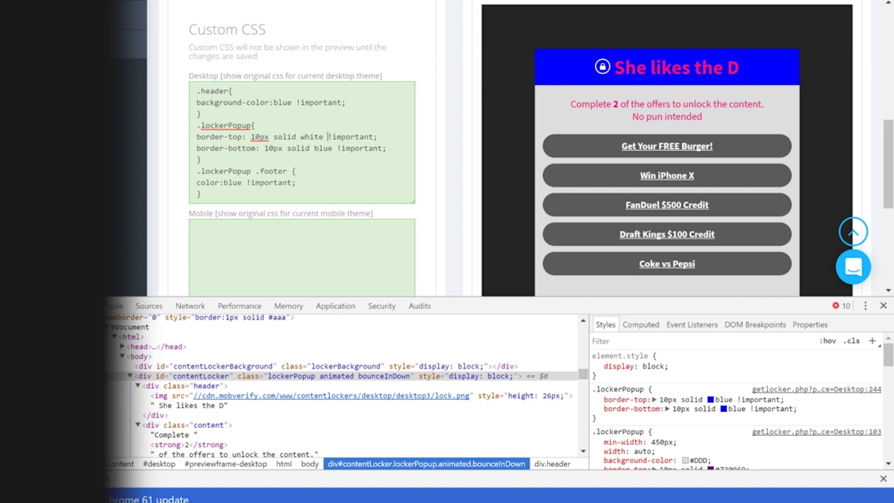
pyautogui.doubleClick(321, 148)
pyautogui.write('white')
# Examine the top and bottom borders of the desktop locker preview alongside the edited CSS.
pyautogui.scroll(-3, 463, 160)
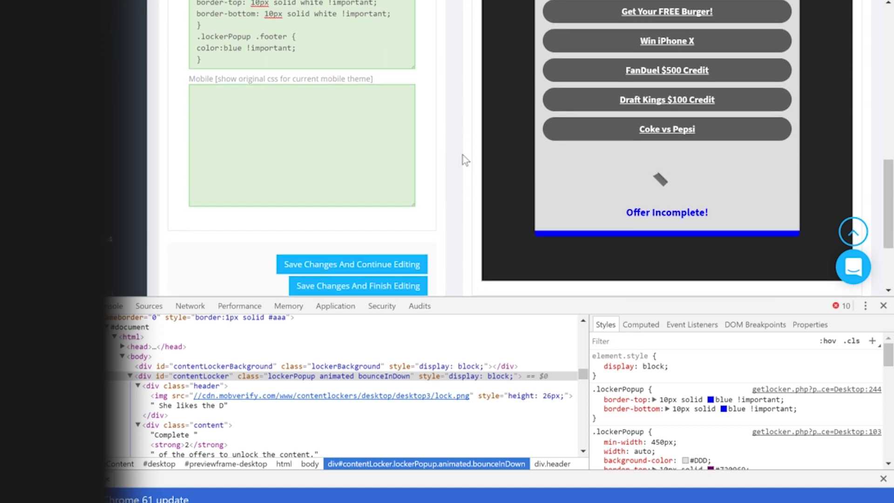
pyautogui.scroll(2, 464, 160)
pyautogui.scroll(2, 463, 161)
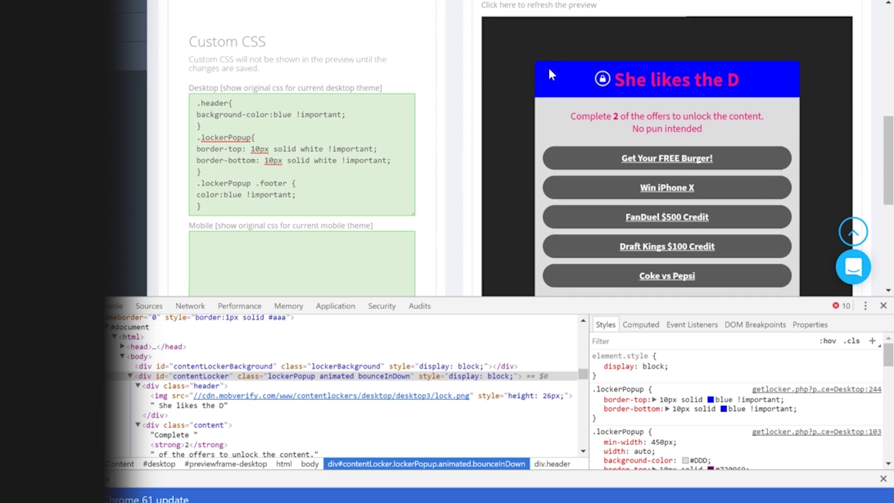
pyautogui.scroll(-1, 549, 73)
pyautogui.scroll(-1, 550, 74)
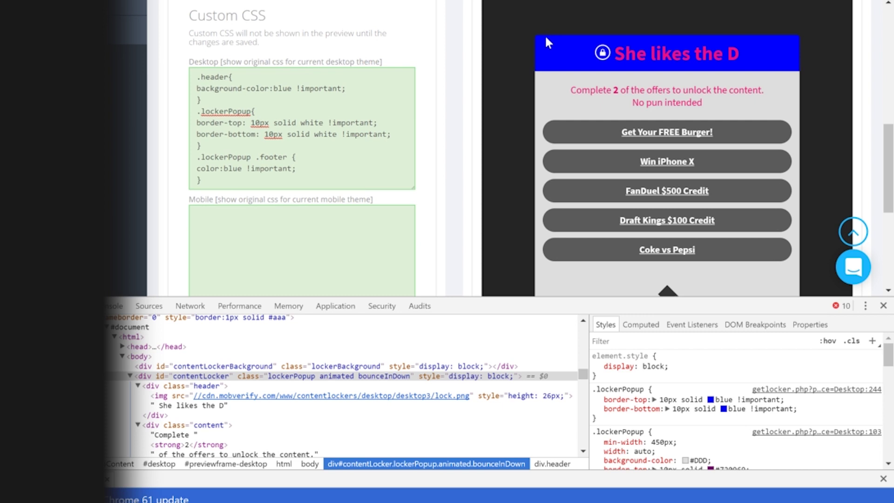
pyautogui.scroll(-3, 546, 52)
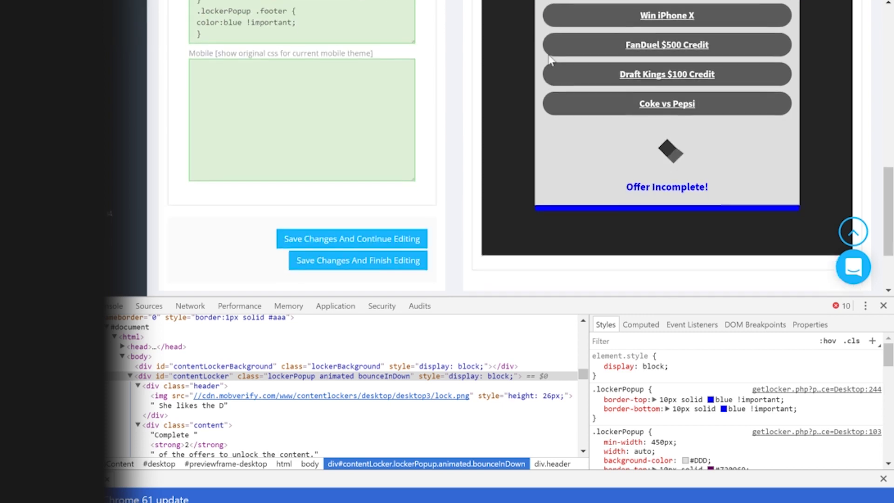
pyautogui.scroll(3, 565, 219)
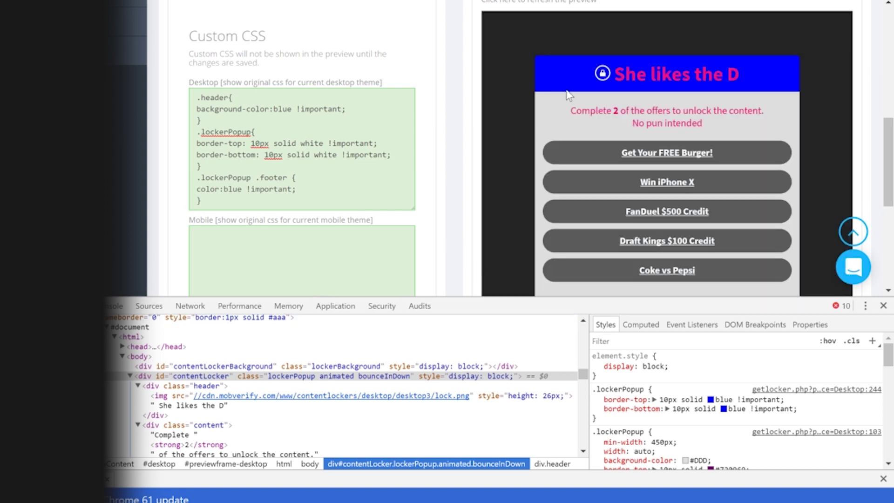
# Inspect the desktop preview's footer element against the .lockerPopup .footer rule, and close the developer tools.
pyautogui.scroll(-2, 552, 193)
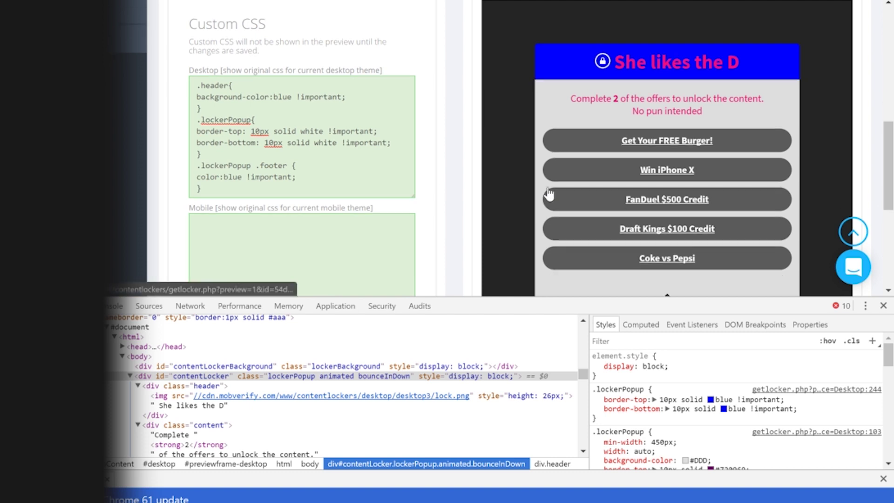
pyautogui.click(666, 261)
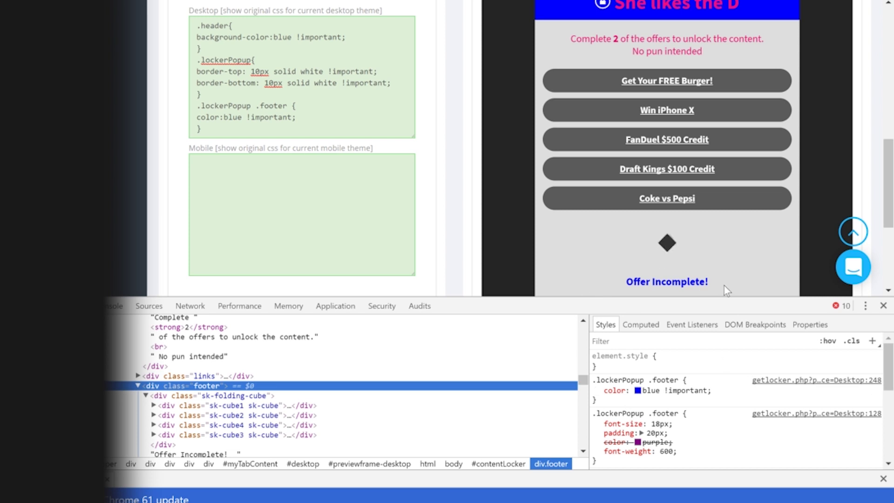
pyautogui.scroll(-1, 582, 244)
pyautogui.scroll(1, 581, 243)
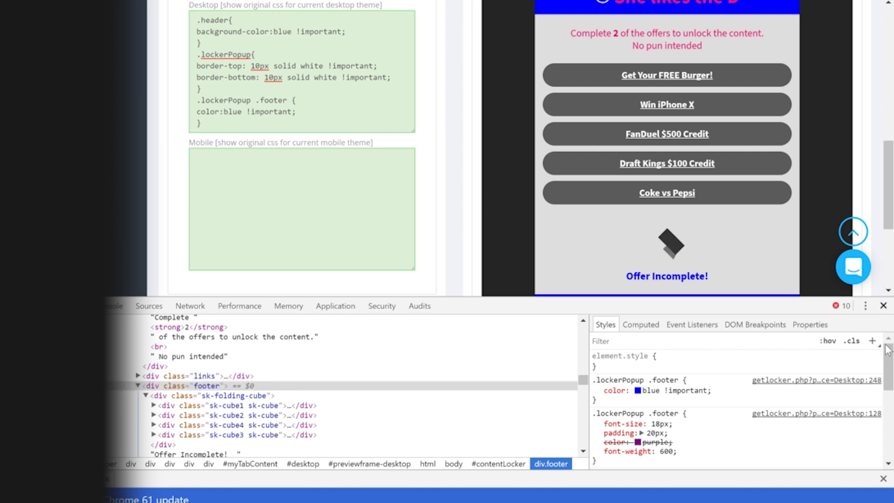
pyautogui.click(882, 308)
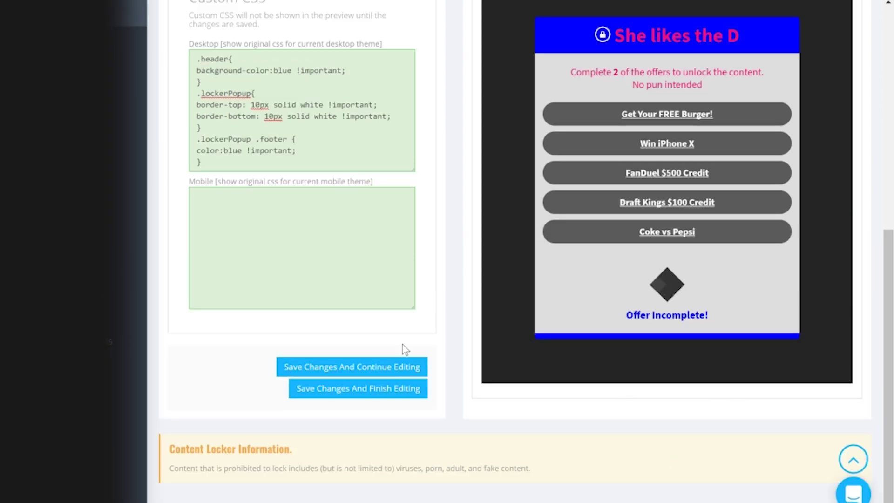
# Open the locker's import settings and check which existing mobile locker IDs are available, without choosing one.
pyautogui.scroll(3, 403, 344)
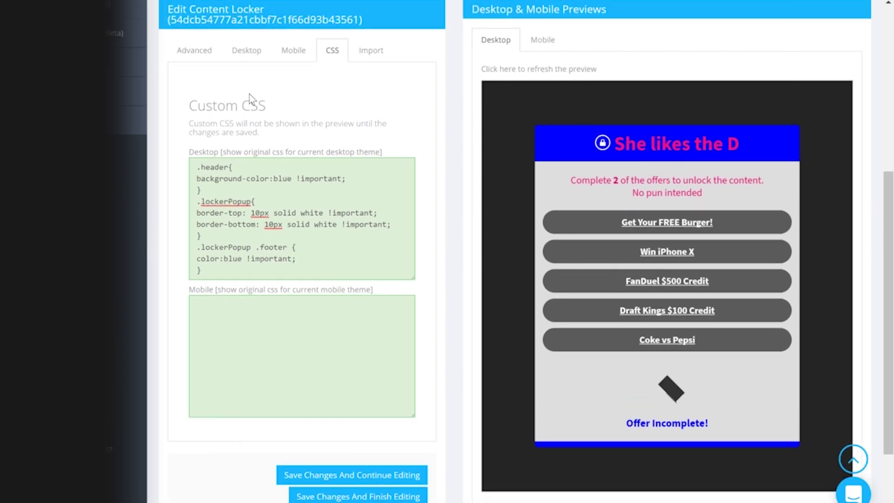
pyautogui.click(385, 54)
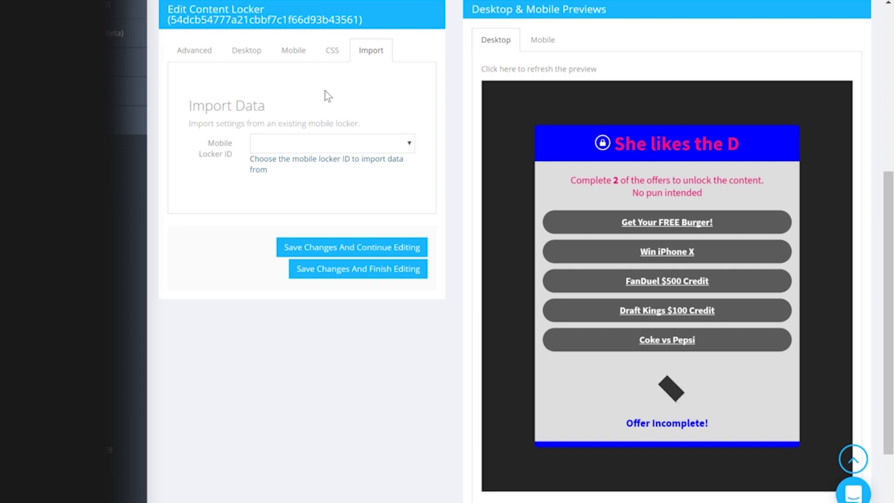
pyautogui.doubleClick(232, 21)
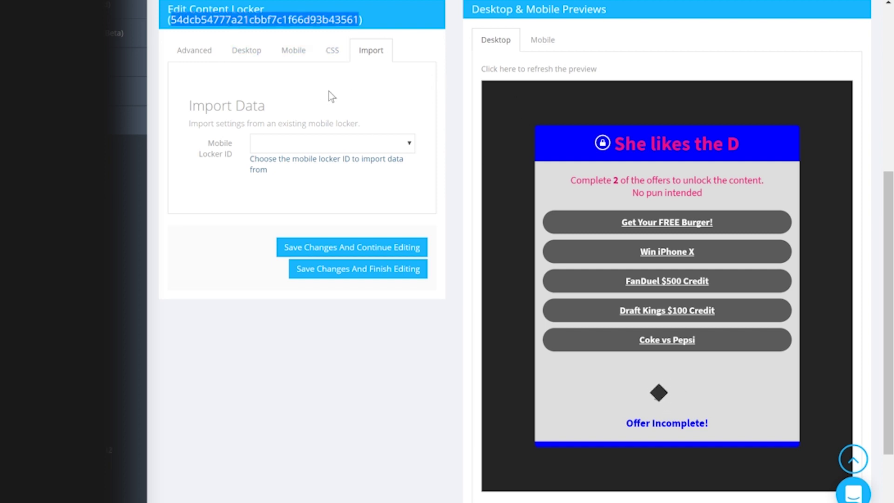
pyautogui.click(280, 140)
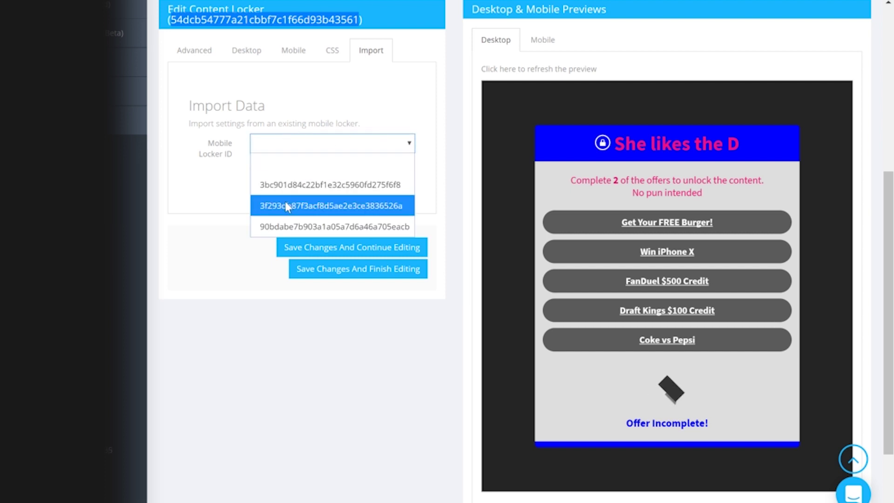
pyautogui.click(205, 156)
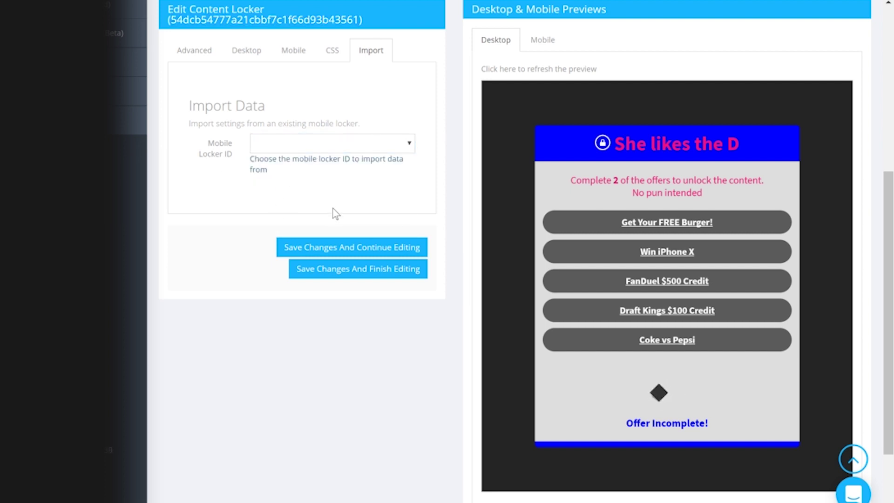
pyautogui.scroll(-1, 240, 301)
pyautogui.scroll(-2, 239, 299)
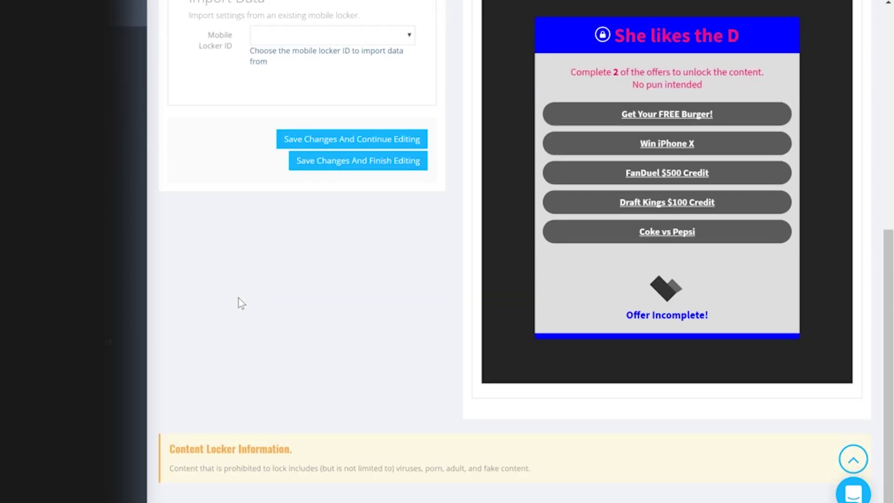
pyautogui.scroll(6, 242, 293)
pyautogui.scroll(-2, 251, 283)
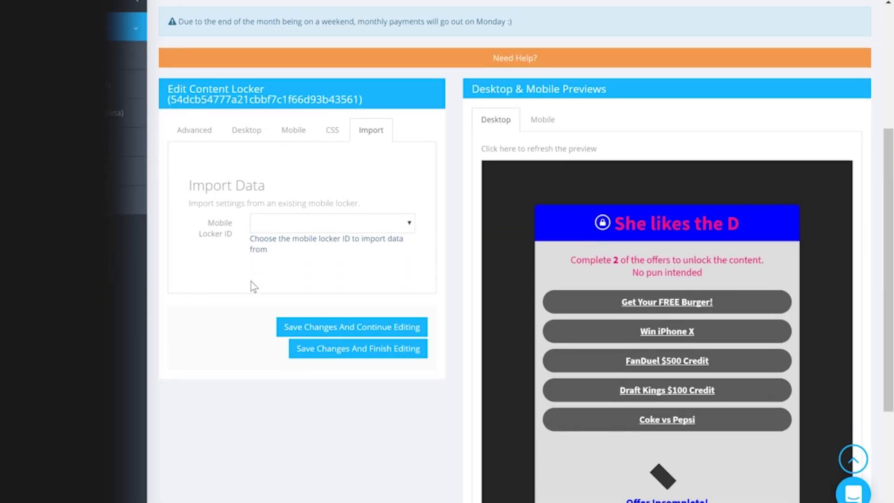
# Leave the mobile locker ID for import empty, save the locker's changes and finish editing.
pyautogui.click(310, 222)
pyautogui.click(416, 165)
pyautogui.click(356, 350)
# Open the actions for the "She likes the D" locker in the content locker list, preview its look and close the preview window.
pyautogui.scroll(-10, 356, 361)
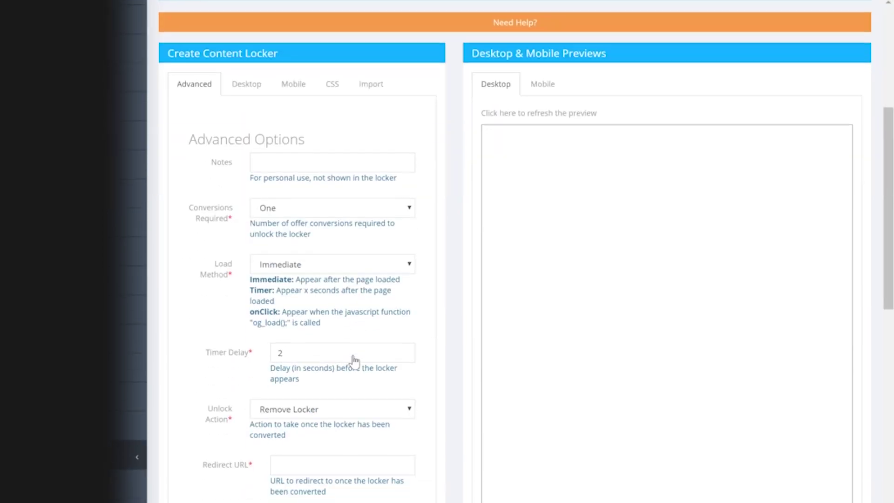
pyautogui.scroll(-3, 355, 362)
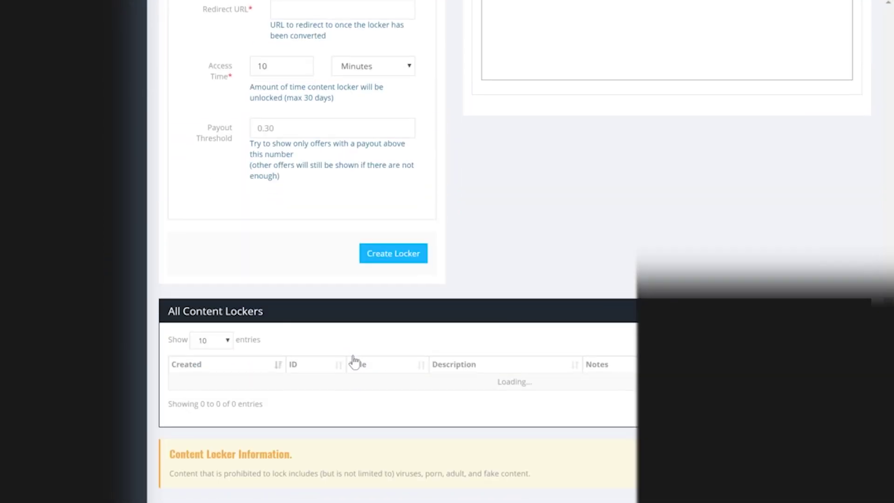
pyautogui.scroll(-2, 354, 361)
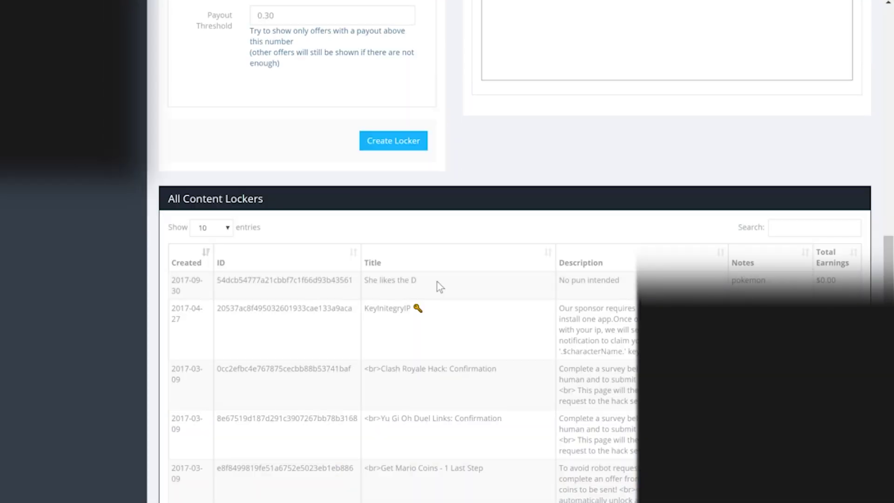
pyautogui.click(440, 286)
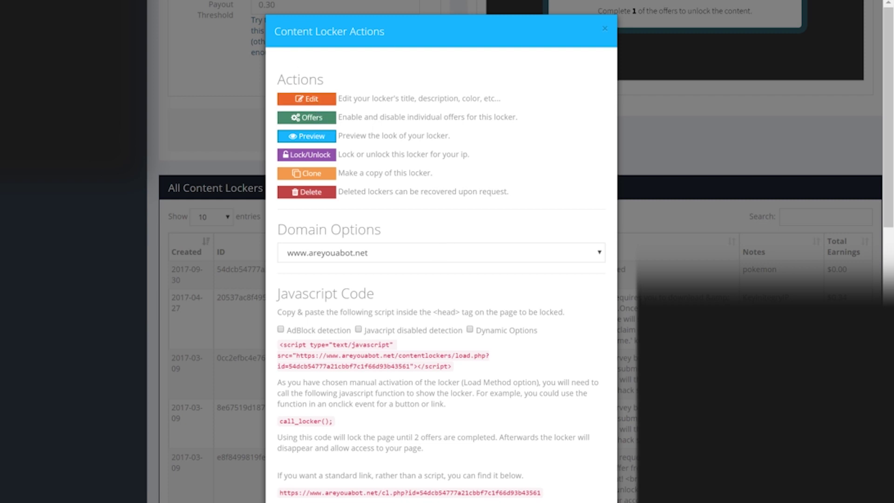
pyautogui.click(296, 137)
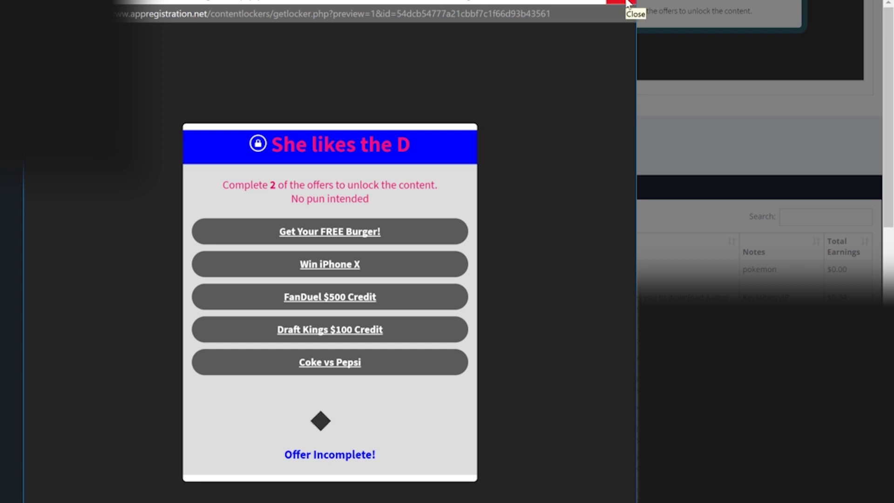
pyautogui.click(628, 3)
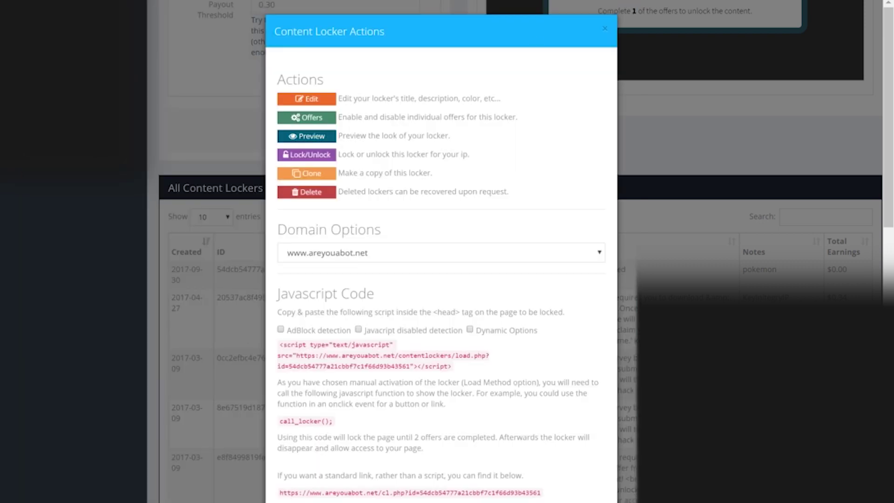
# Examine the locker's JavaScript embed script and call_locker() function, reopening the "She likes the D" locker's actions.
pyautogui.scroll(-2, 584, 182)
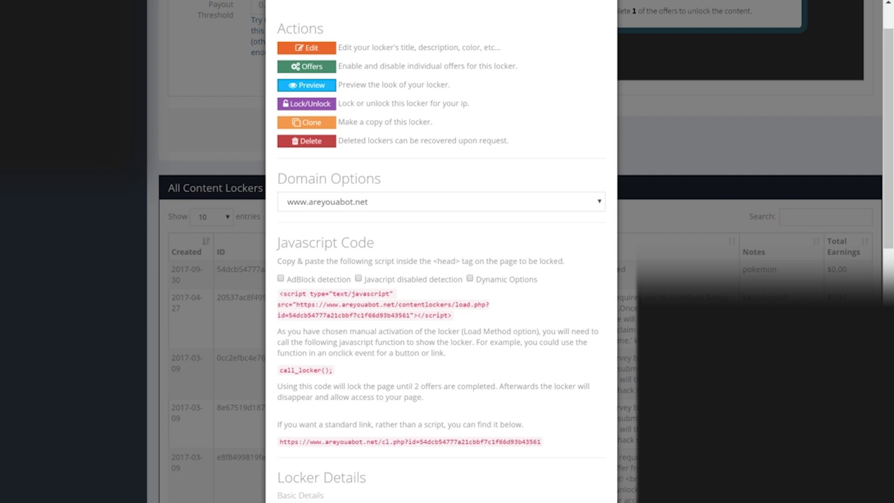
pyautogui.moveTo(279, 293); pyautogui.dragTo(481, 313)
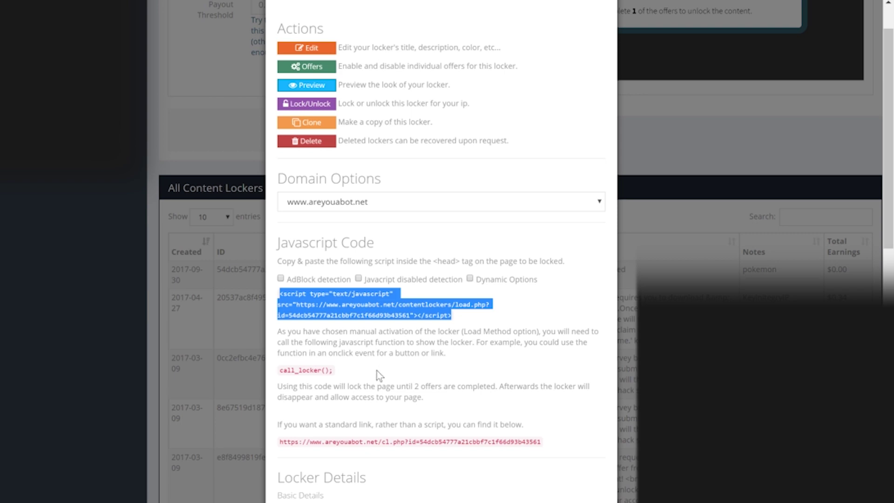
pyautogui.moveTo(363, 370); pyautogui.dragTo(269, 371)
pyautogui.click(263, 375)
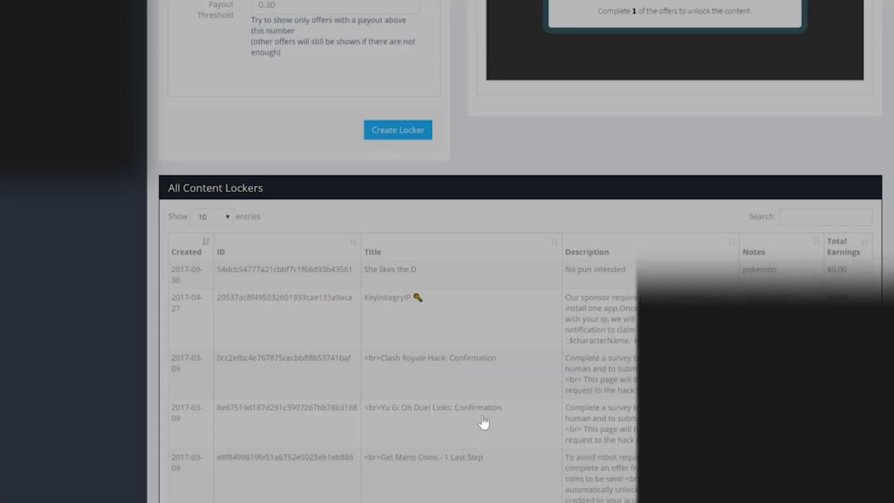
pyautogui.click(400, 279)
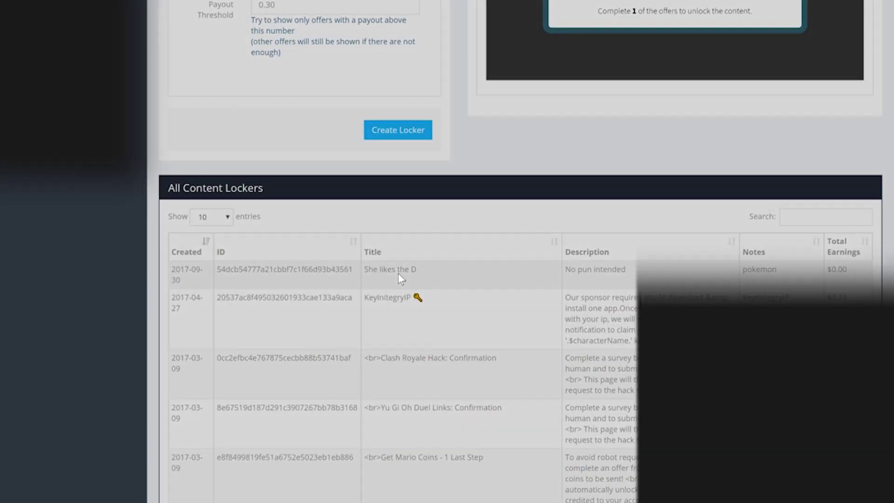
pyautogui.scroll(-2, 342, 332)
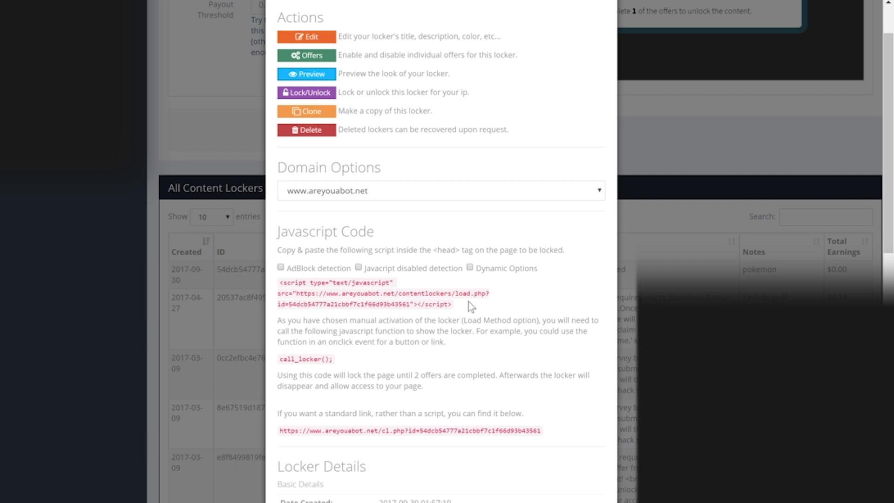
# Try AdBlock detection and JavaScript disabled detection on the embed script, and leave both options off.
pyautogui.click(358, 268)
pyautogui.click(281, 268)
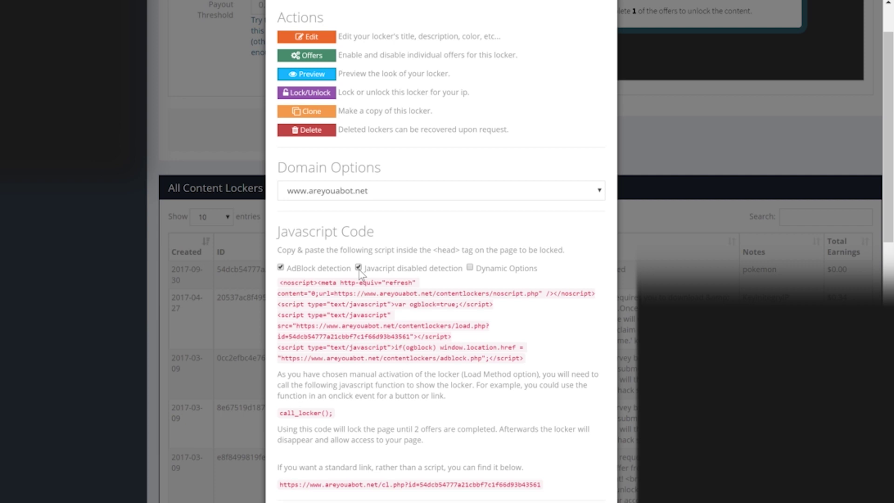
pyautogui.click(358, 268)
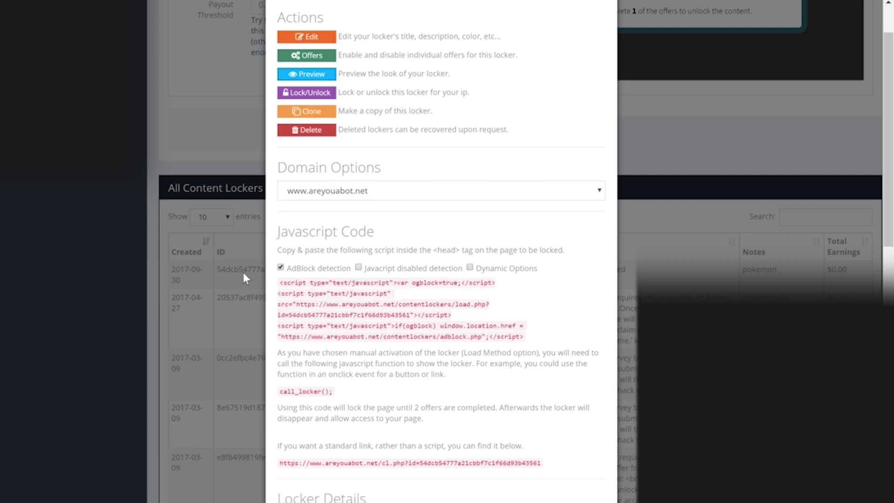
pyautogui.click(281, 268)
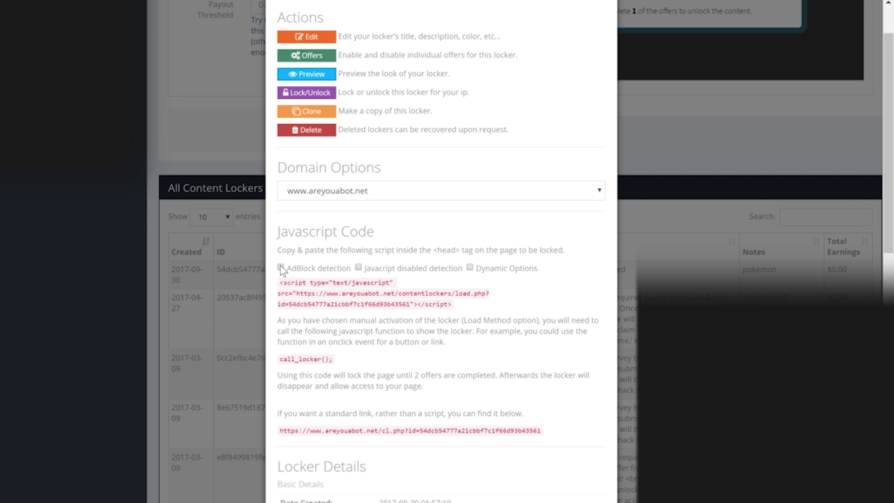
pyautogui.click(281, 267)
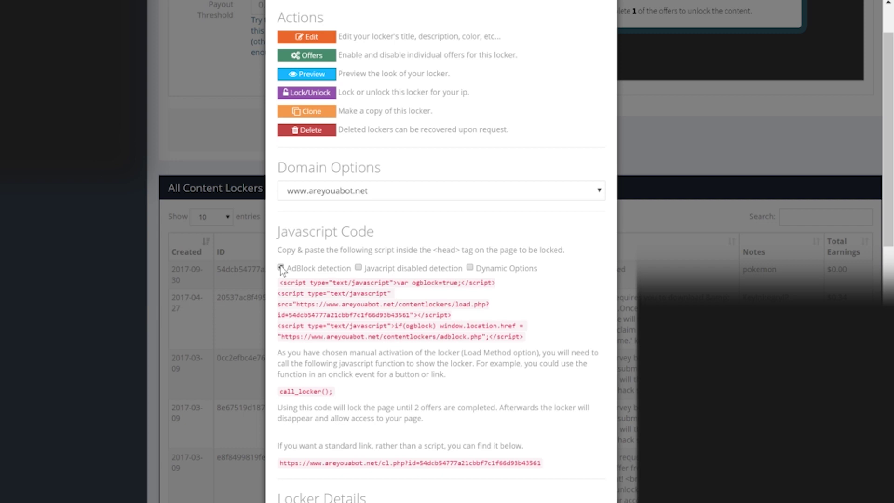
pyautogui.click(281, 268)
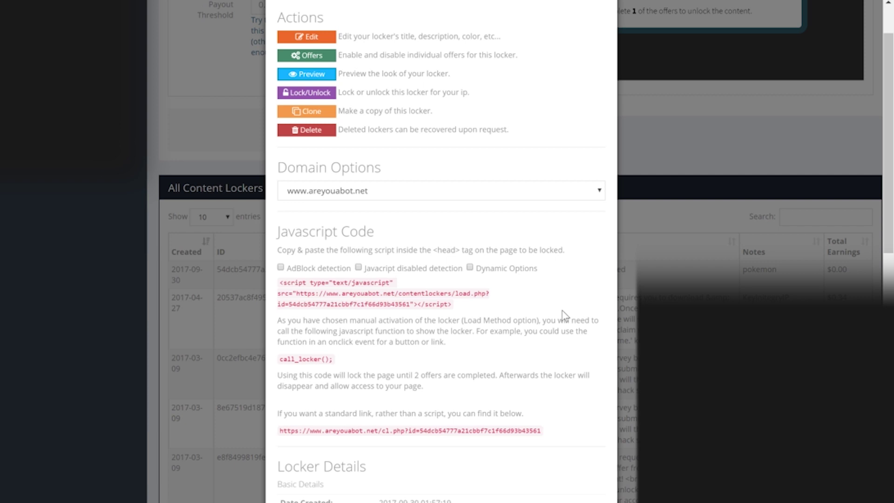
# Enable Dynamic Options for the locker script and set the desktop title to "Charizard".
pyautogui.click(470, 268)
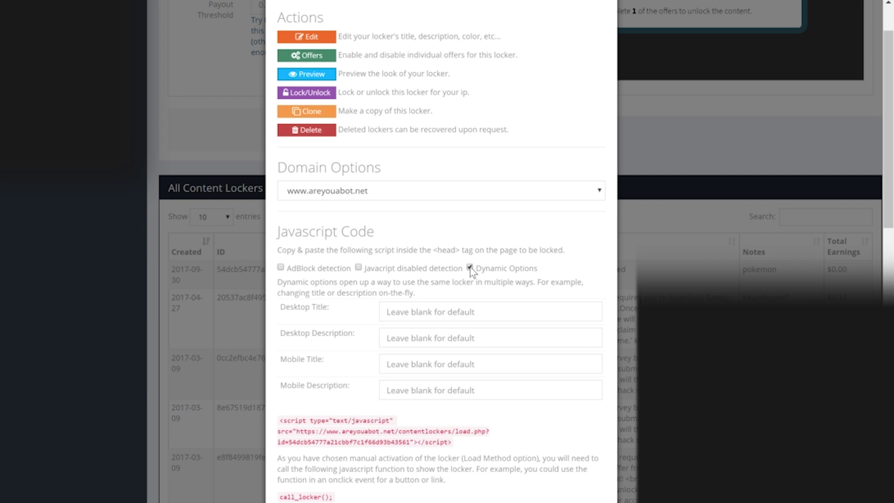
pyautogui.click(414, 318)
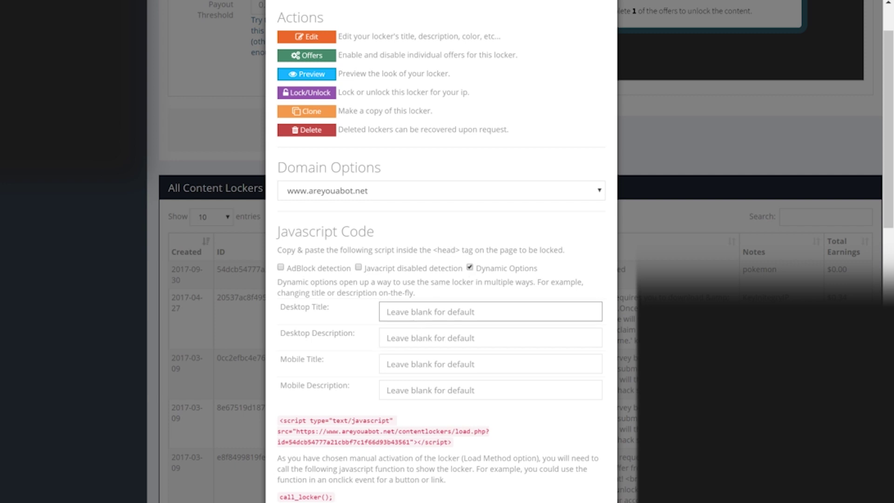
pyautogui.scroll(-2, 414, 320)
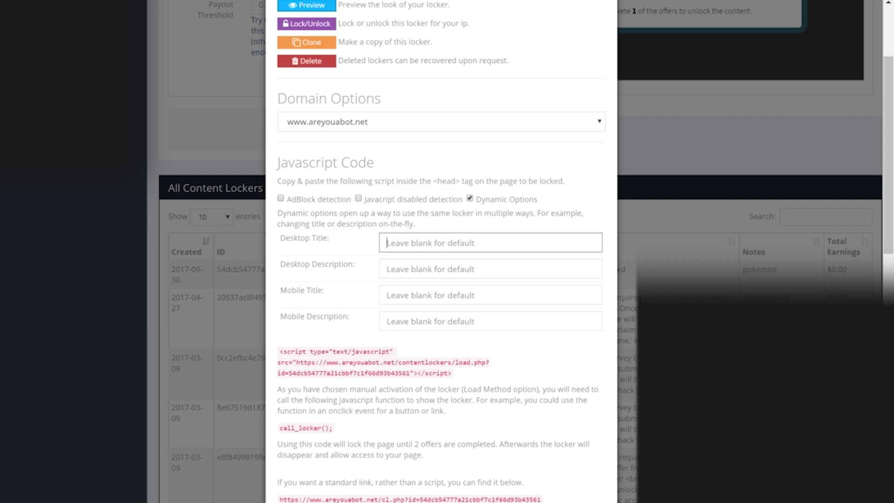
pyautogui.write('Charizard')
# Set the desktop description to "Install 2 apps on your phone for charizard to be in your inventory".
pyautogui.click(466, 269)
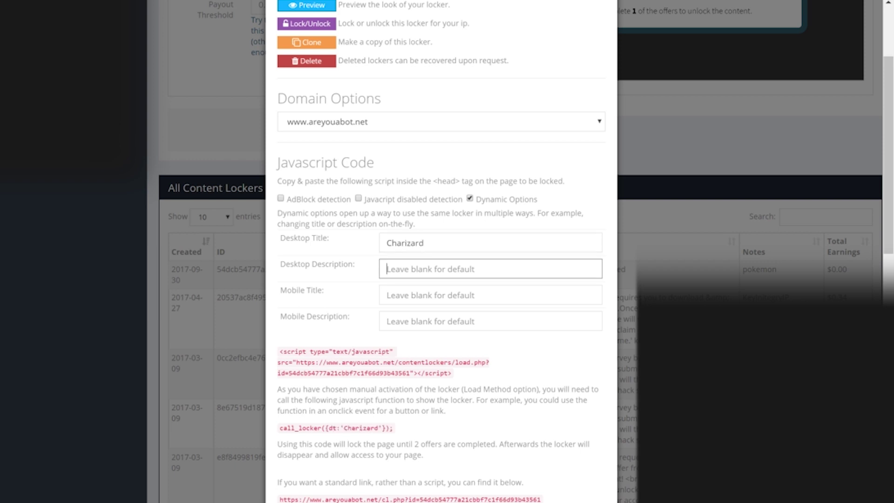
pyautogui.write('Install 2 apps on your phone got')
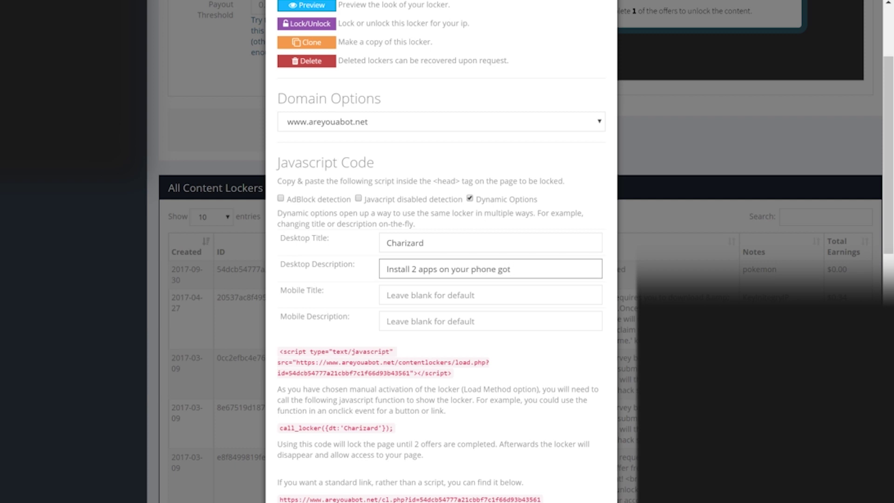
pyautogui.press('BackSpace')
pyautogui.press('BackSpace')
pyautogui.press('BackSpace')
pyautogui.write('for charizard to be in ')
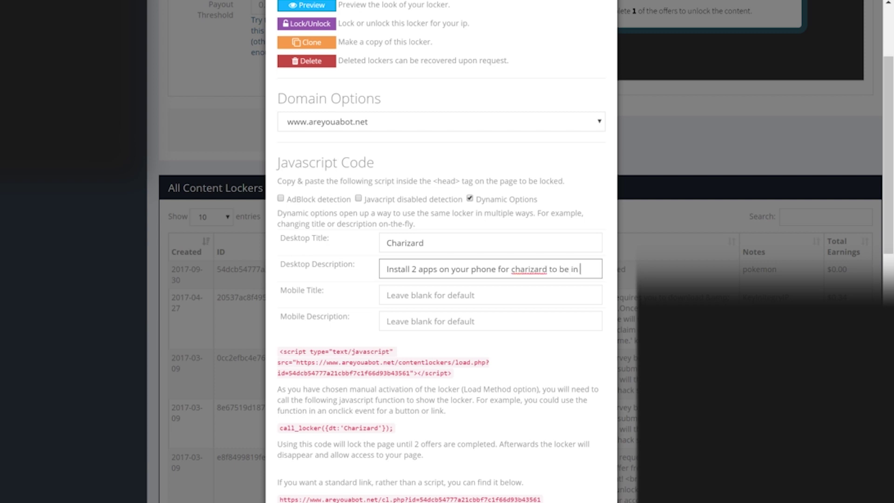
pyautogui.write('your inventory')
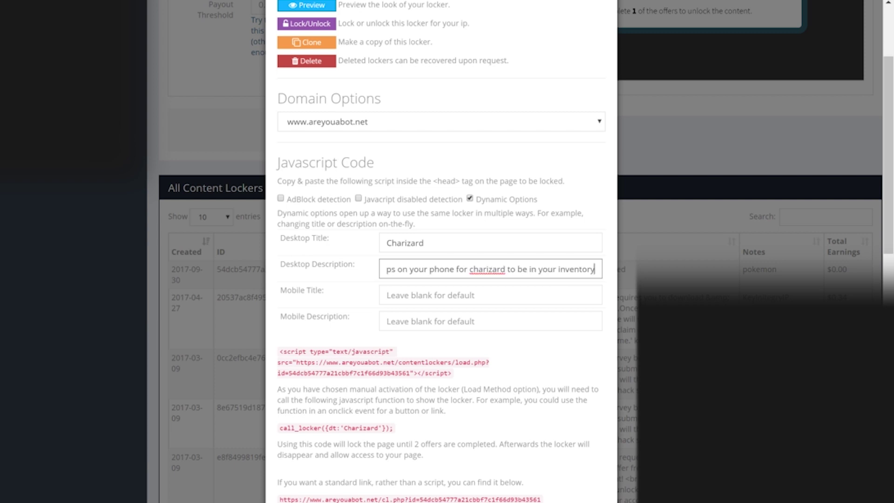
pyautogui.press('Tab')
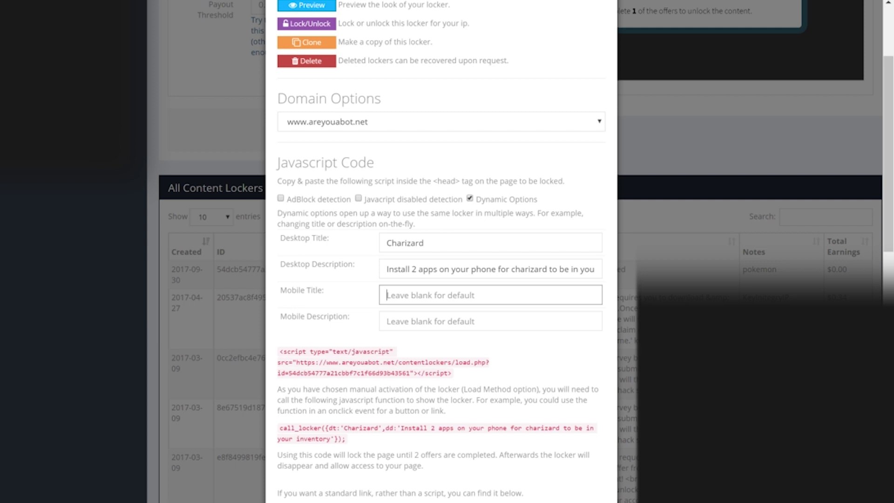
# Reuse the desktop title in the mobile title, extending it to "Charizard Mobile".
pyautogui.hotkey('shift', 'Tab')
pyautogui.hotkey('shift', 'Tab')
pyautogui.hotkey('ctrl', 'c')
pyautogui.press('Tab')
pyautogui.press('Tab')
pyautogui.hotkey('ctrl', 'v')
pyautogui.write('Mobile')
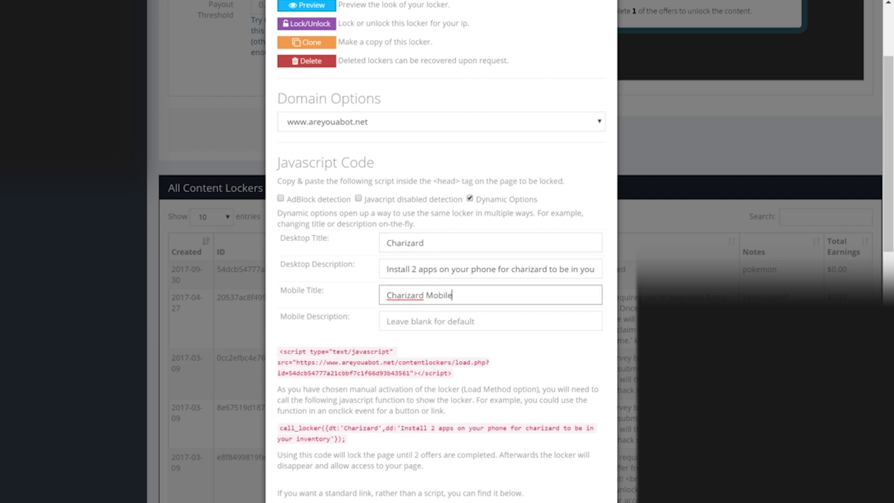
# Fill the mobile description with the placeholder text "gffghkahjkfjkhashjkfhkjasfasfhjkasjk" and apply it to the generated call.
pyautogui.press('Tab')
pyautogui.scroll(-1, 446, 320)
pyautogui.scroll(-2, 446, 321)
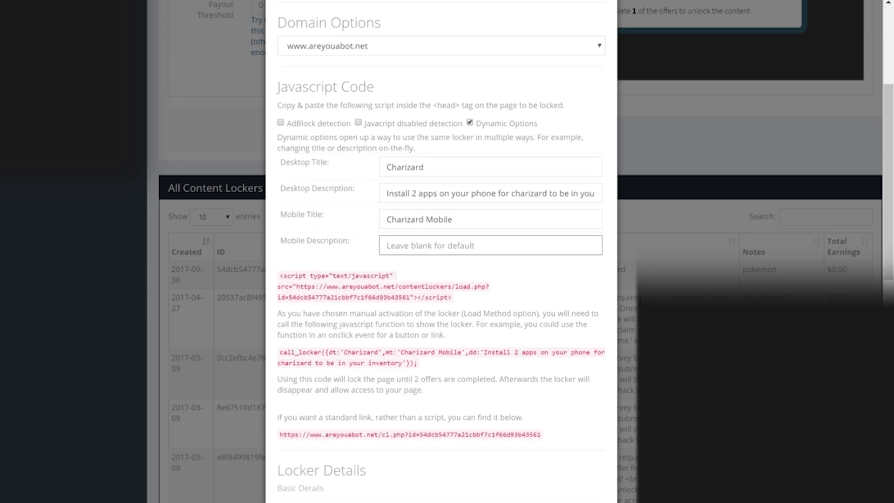
pyautogui.write('gffghka')
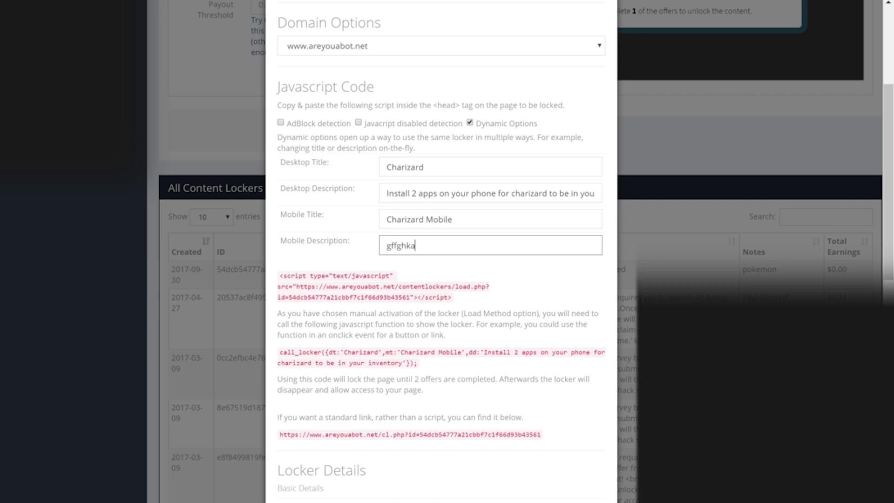
pyautogui.write('hjkfjkhashjkfhkjasfasfhjkasjk')
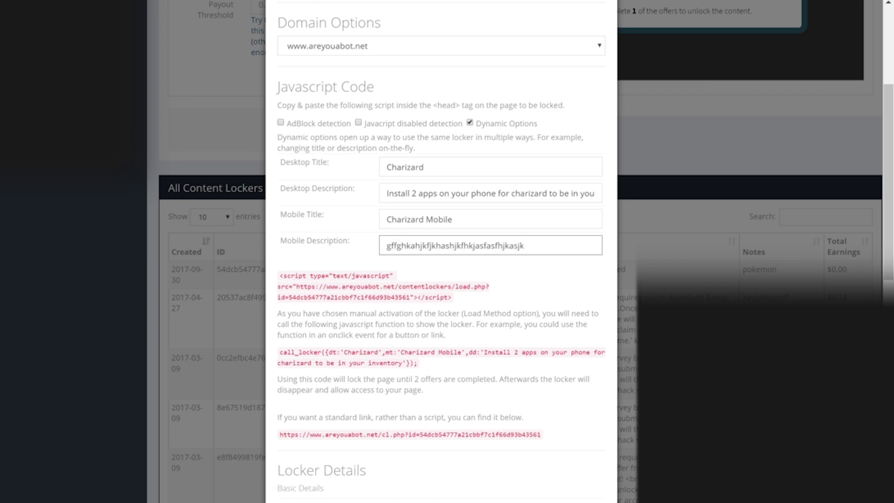
pyautogui.click(562, 306)
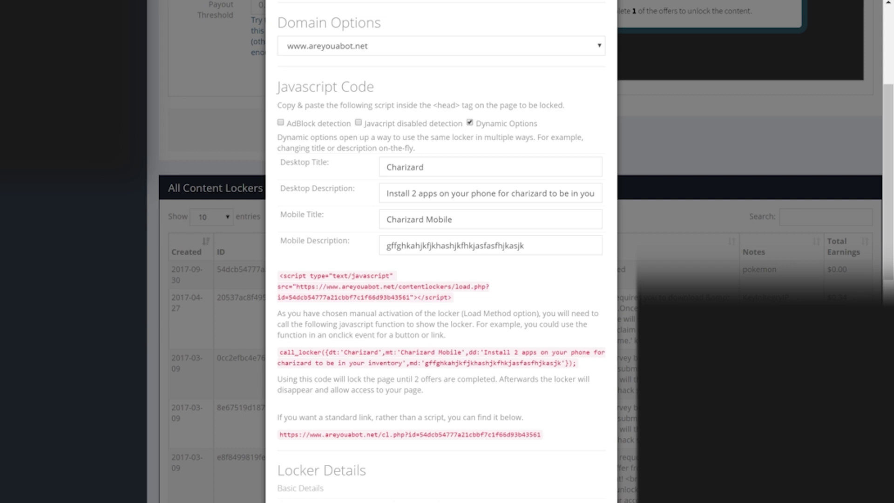
# Copy the locker's script tag and paste it over the existing content locker script in the Notepad notes.
pyautogui.scroll(-2, 441, 251)
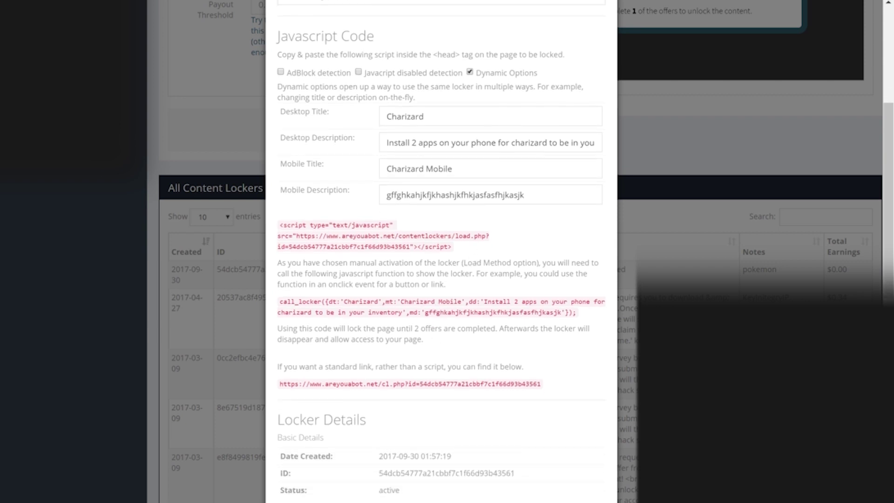
pyautogui.moveTo(468, 244); pyautogui.dragTo(280, 224)
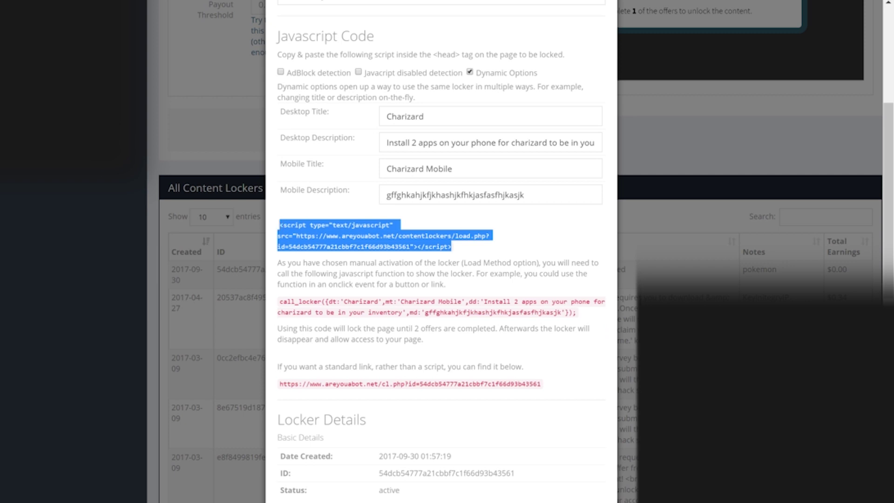
pyautogui.click(605, 501)
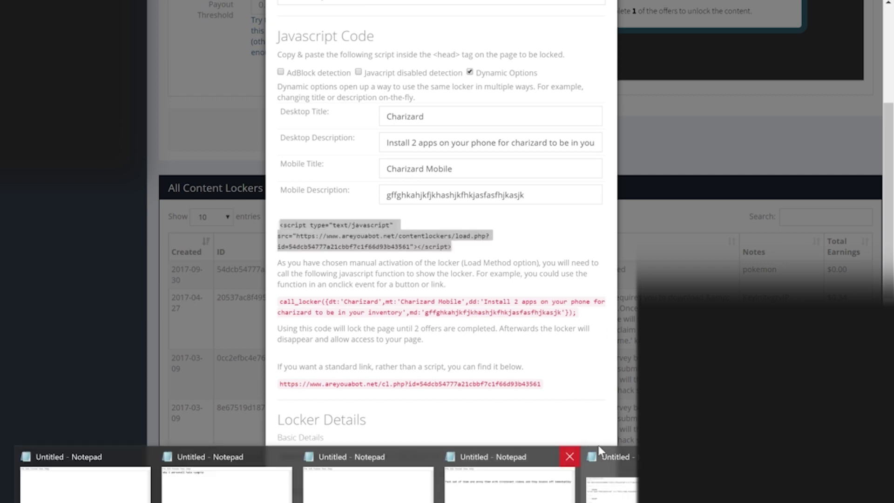
pyautogui.click(634, 482)
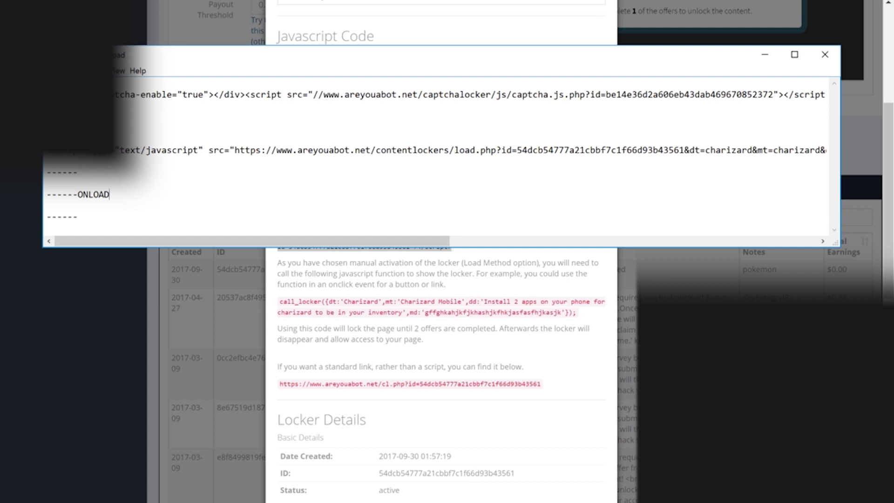
pyautogui.hotkey('shift', 'Down')
pyautogui.press('BackSpace')
pyautogui.hotkey('ctrl', 'v')
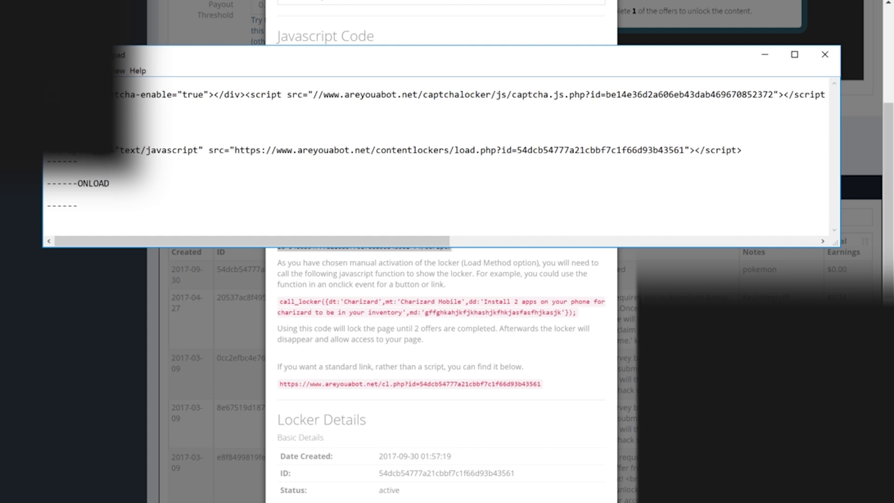
# Switch back to the browser, select the complete call_locker() function with its dynamic options, and highlight the script tag.
pyautogui.hotkey('alt', 'Tab')
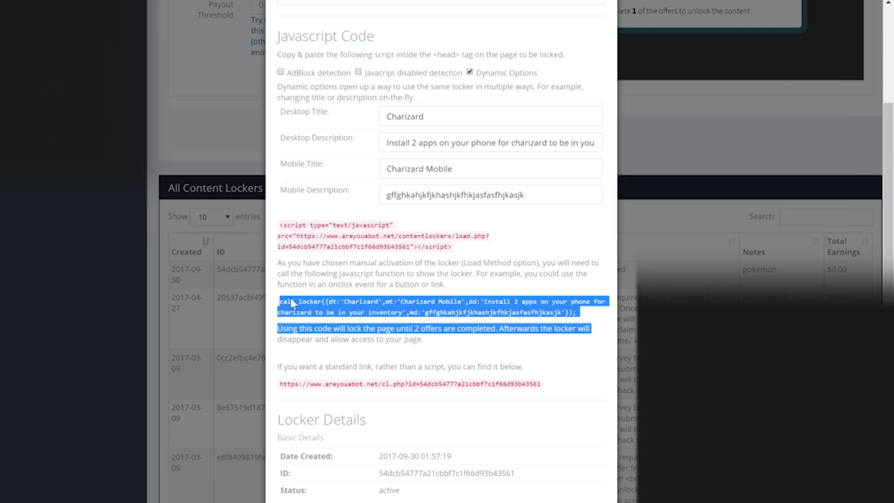
pyautogui.moveTo(290, 298); pyautogui.dragTo(580, 313)
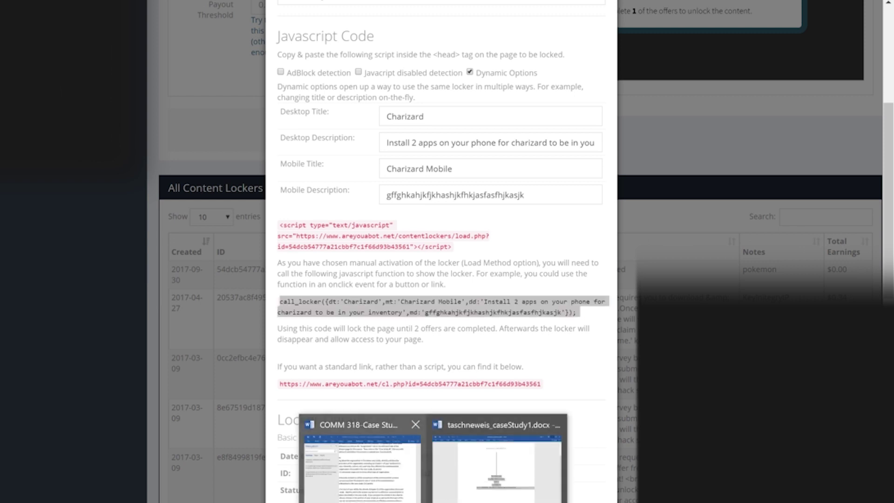
pyautogui.click(589, 379)
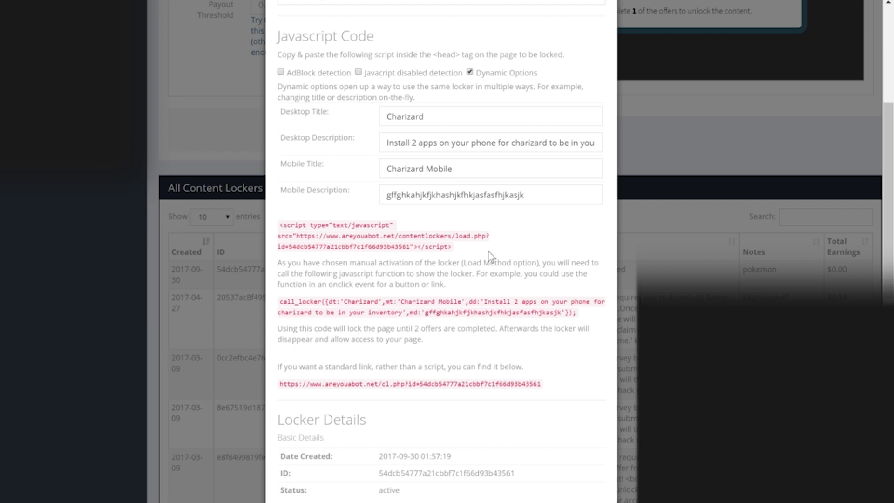
pyautogui.moveTo(468, 246); pyautogui.dragTo(267, 215)
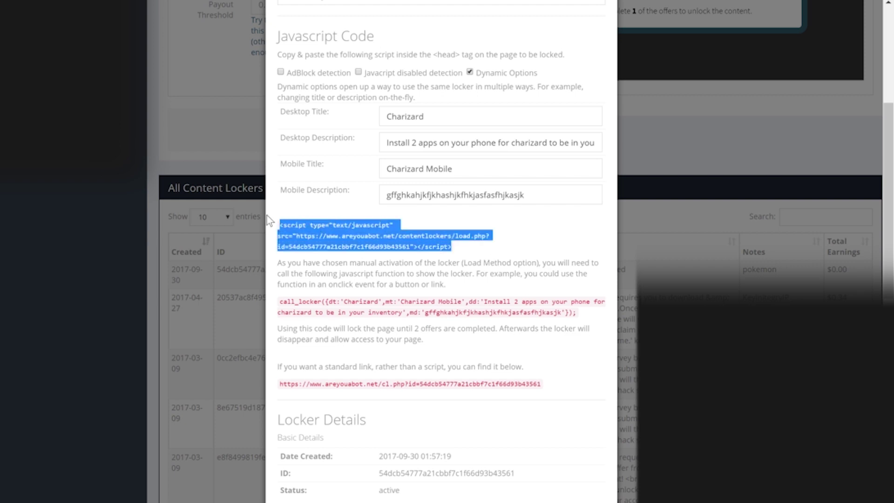